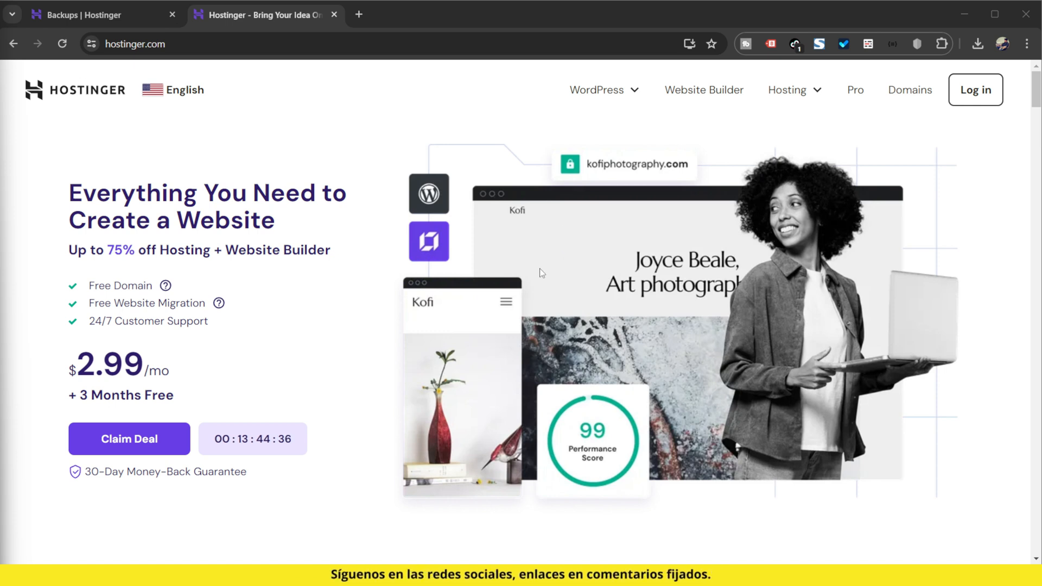
Step: Look through the site's country and language choices, and close the list without changing the selection
click(193, 95)
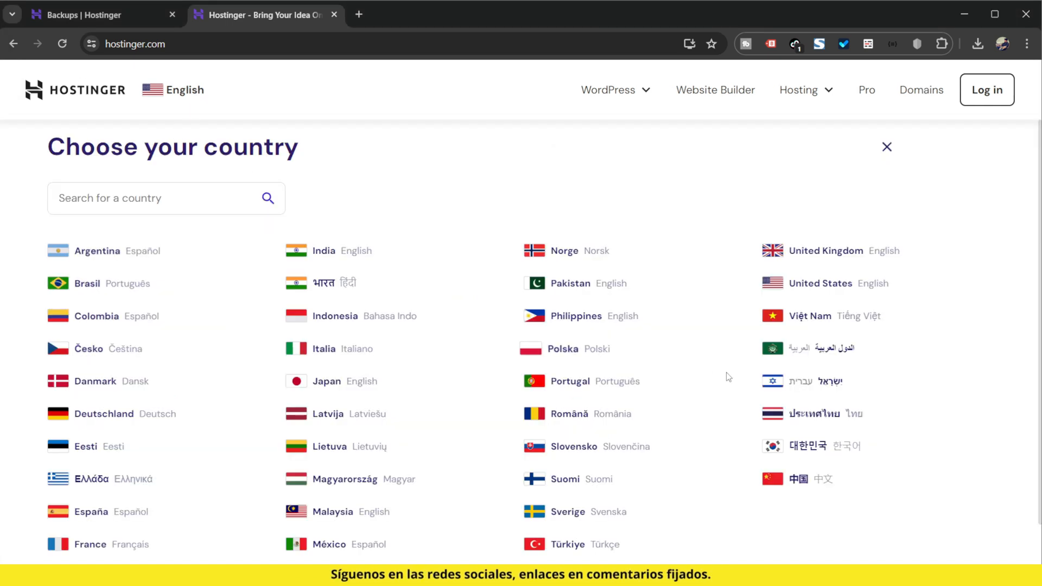
scroll(726, 372, down, 1)
scroll(721, 417, up, 1)
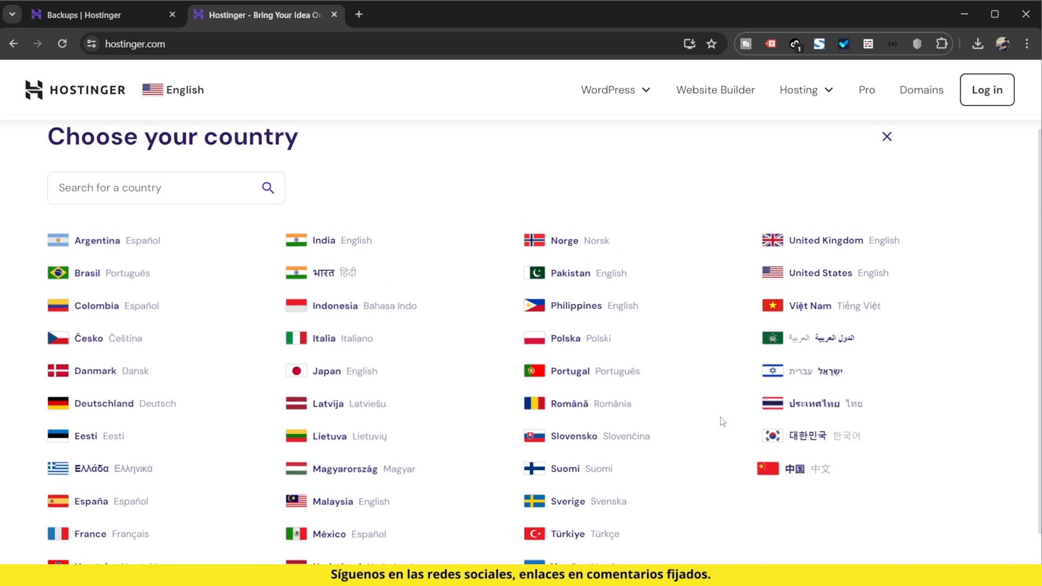
key(Escape)
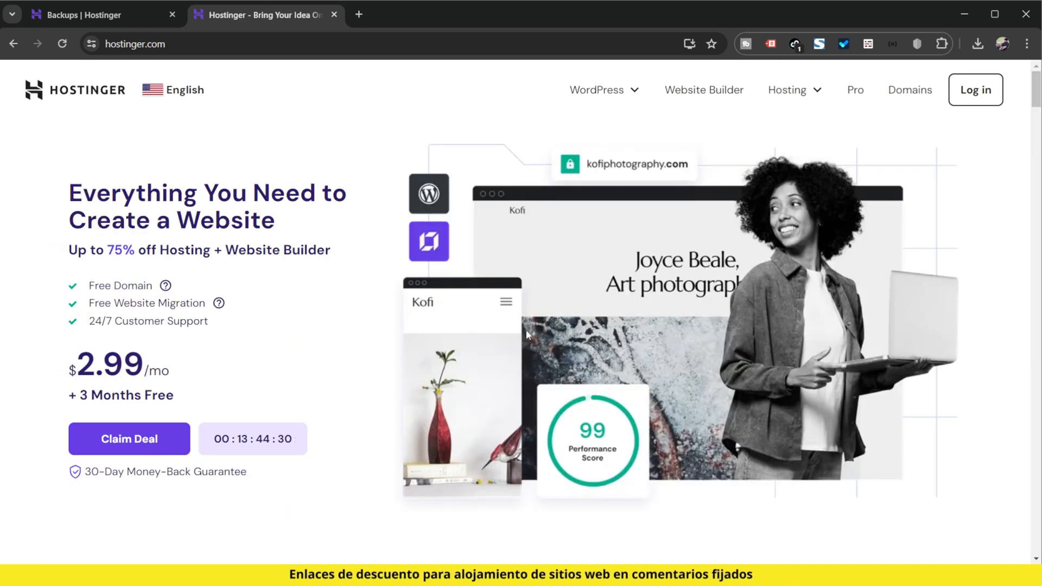
Step: Open Hostinger's managed WordPress hosting page
scroll(496, 327, down, 5)
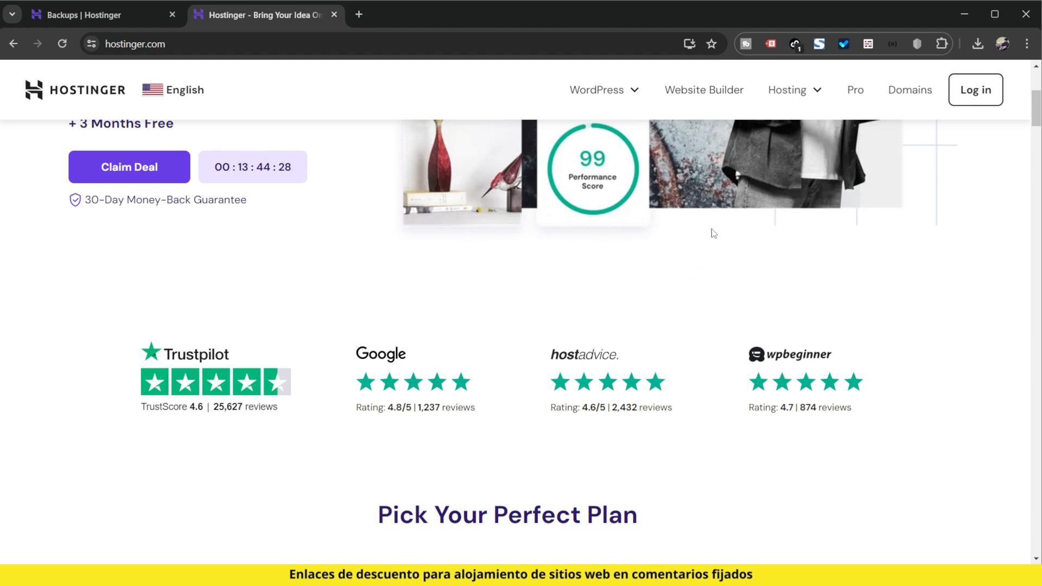
click(609, 94)
click(565, 148)
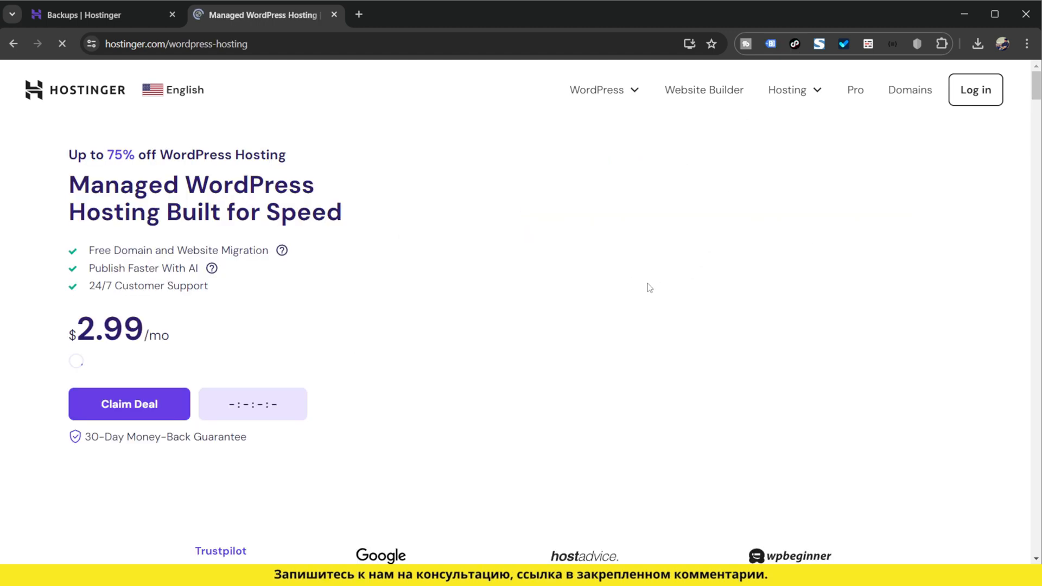
Step: Examine the top features, managed WordPress, security and support features of the Premium, Business and Cloud Startup plans
scroll(624, 325, down, 3)
scroll(617, 339, down, 10)
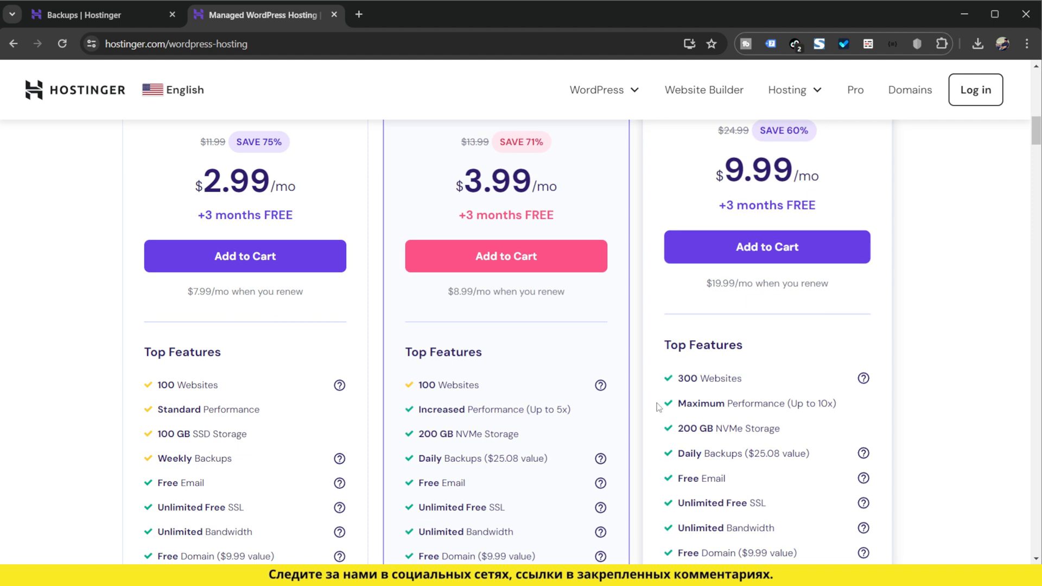
scroll(477, 293, down, 1)
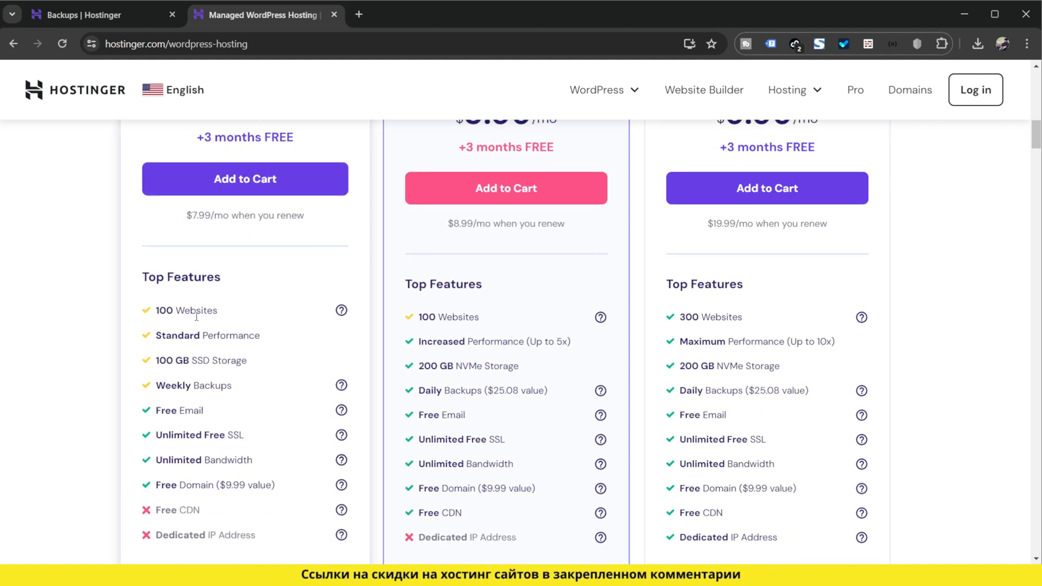
drag(158, 309, 202, 310)
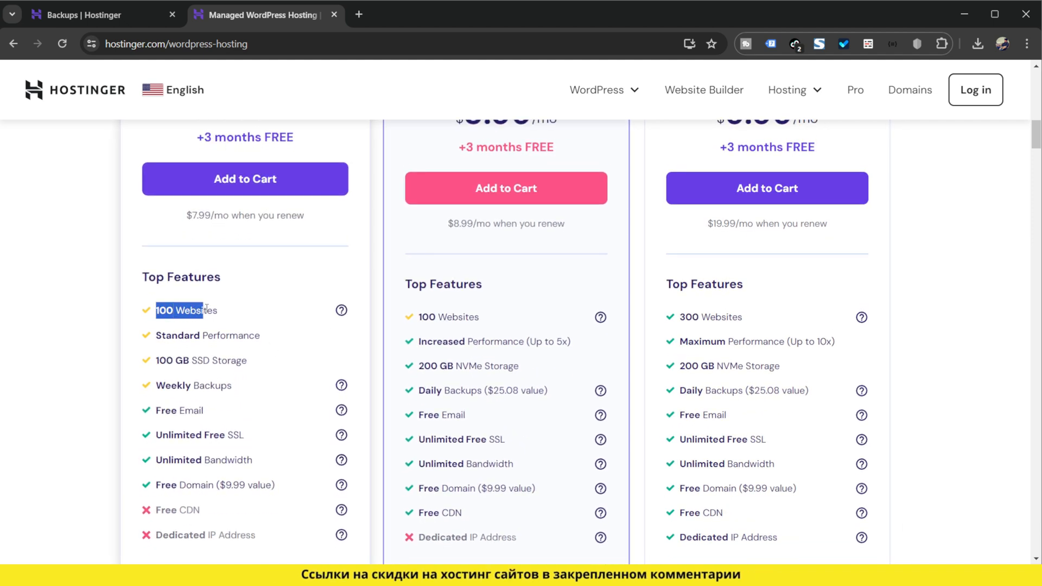
scroll(536, 375, down, 6)
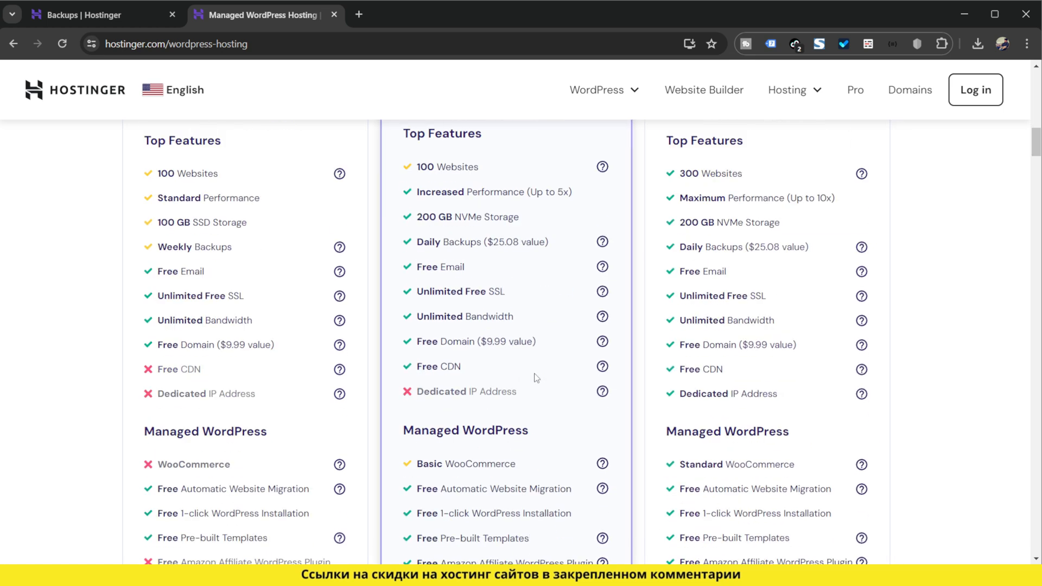
scroll(536, 378, down, 6)
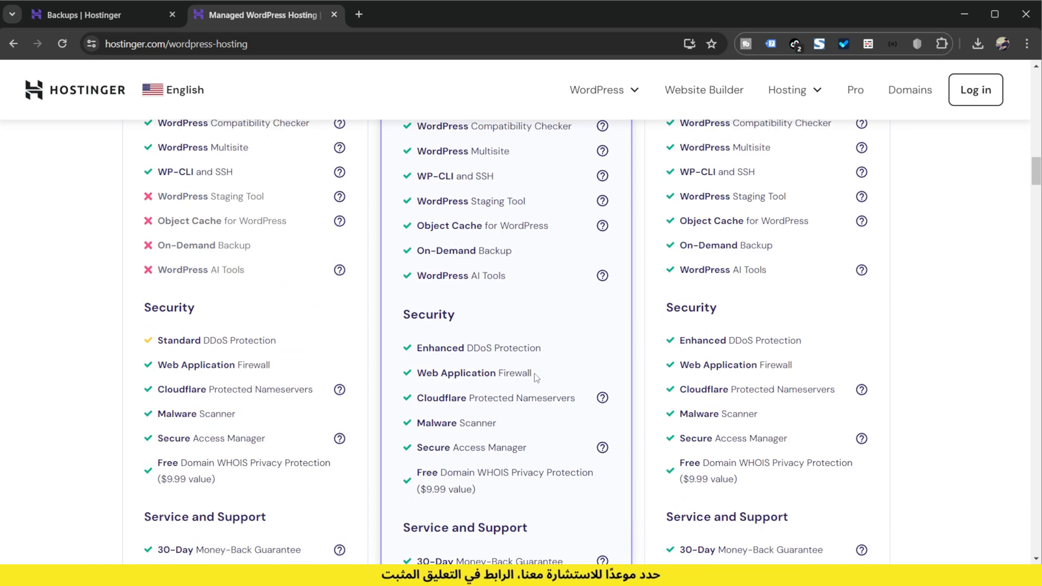
scroll(536, 378, down, 4)
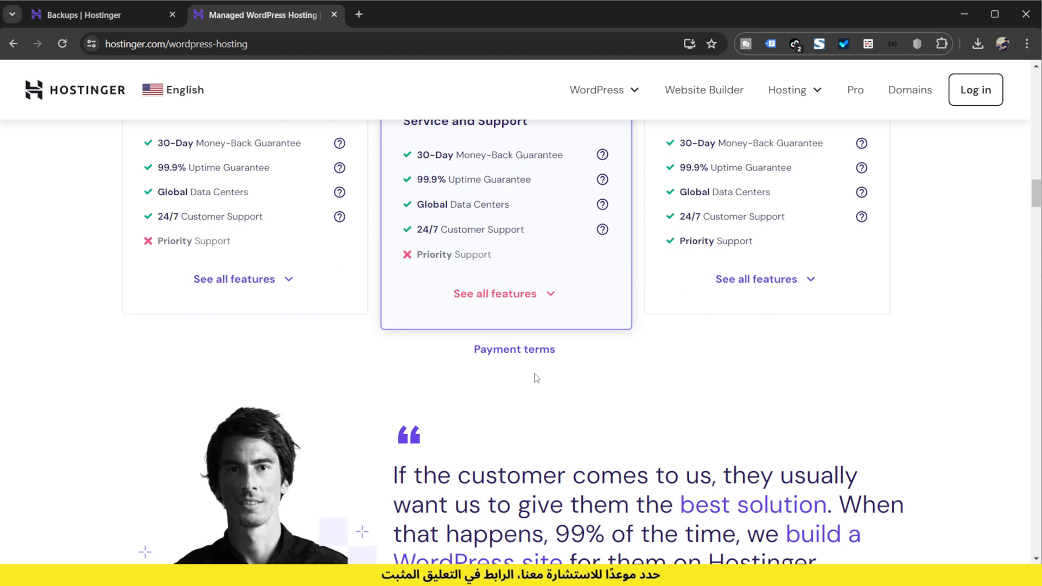
scroll(542, 381, up, 16)
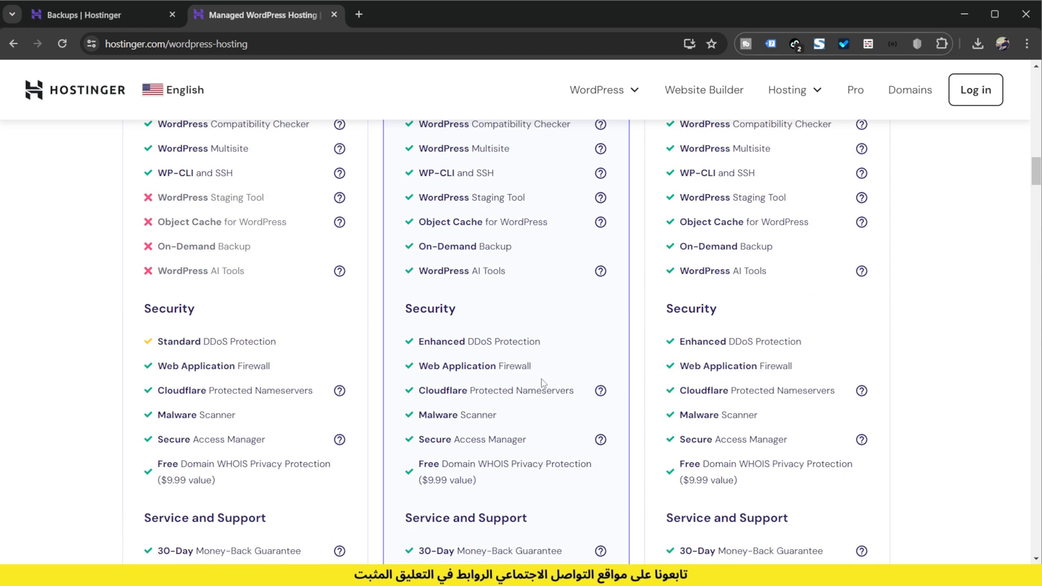
scroll(543, 386, up, 5)
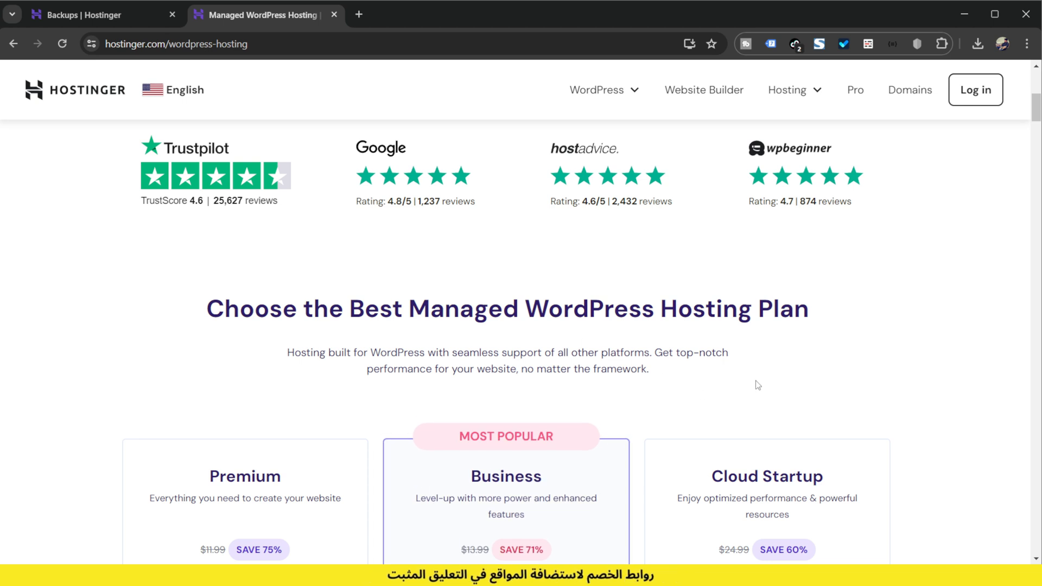
Step: Compare the monthly prices and discounts of the three managed WordPress hosting plans
scroll(757, 384, up, 6)
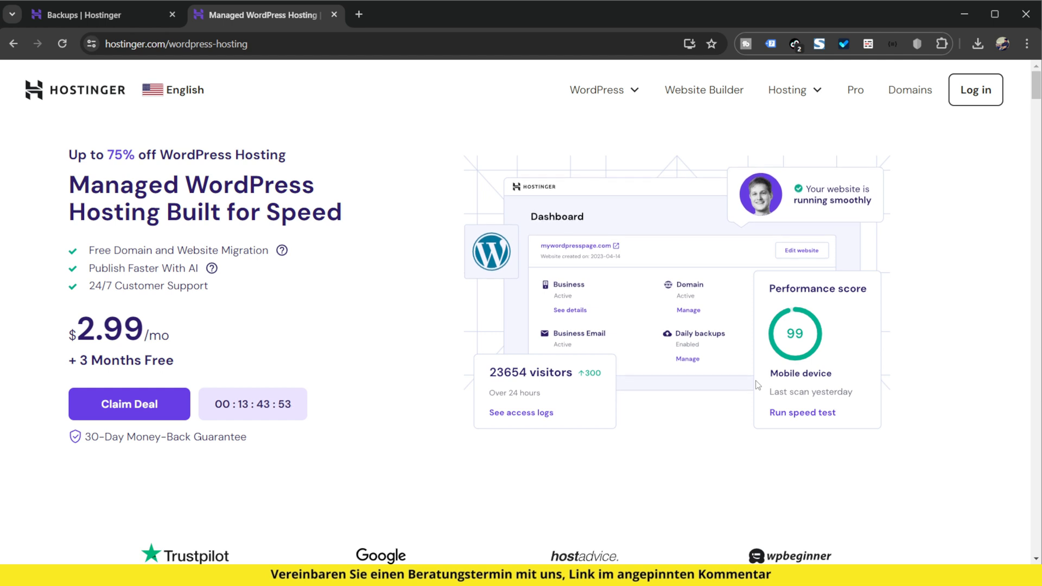
scroll(663, 412, down, 8)
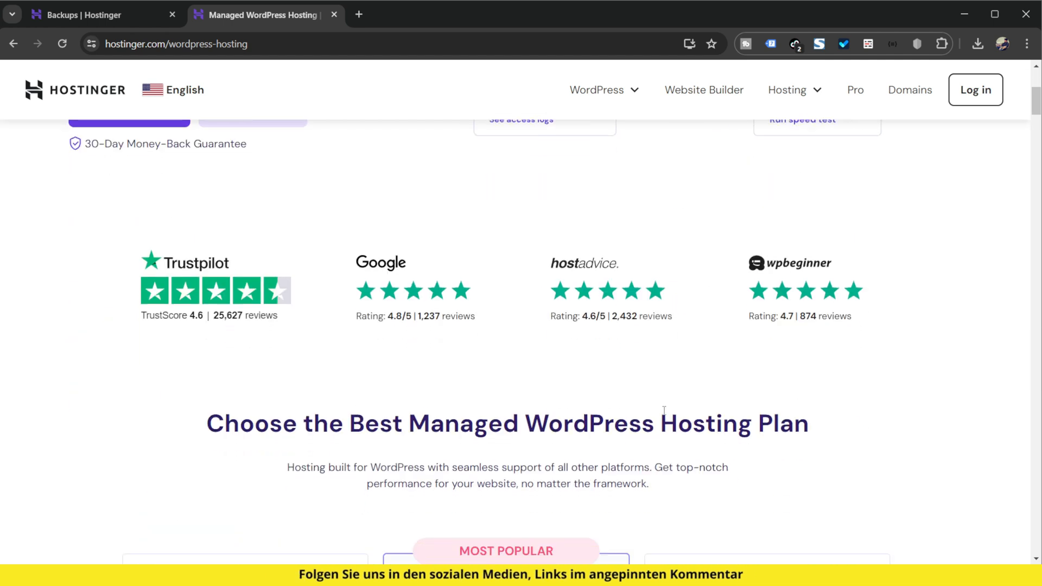
scroll(663, 411, down, 2)
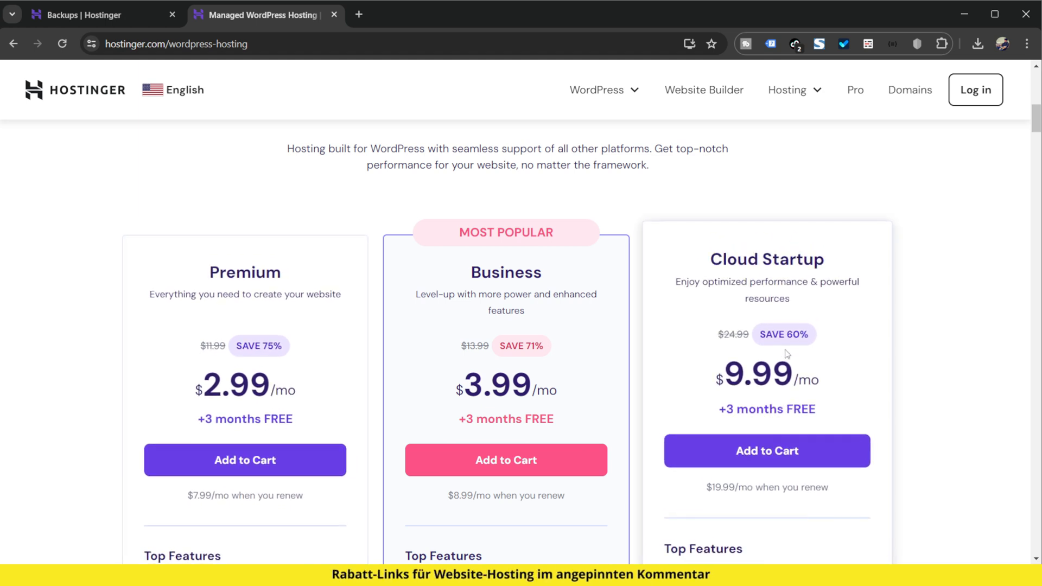
scroll(787, 354, down, 1)
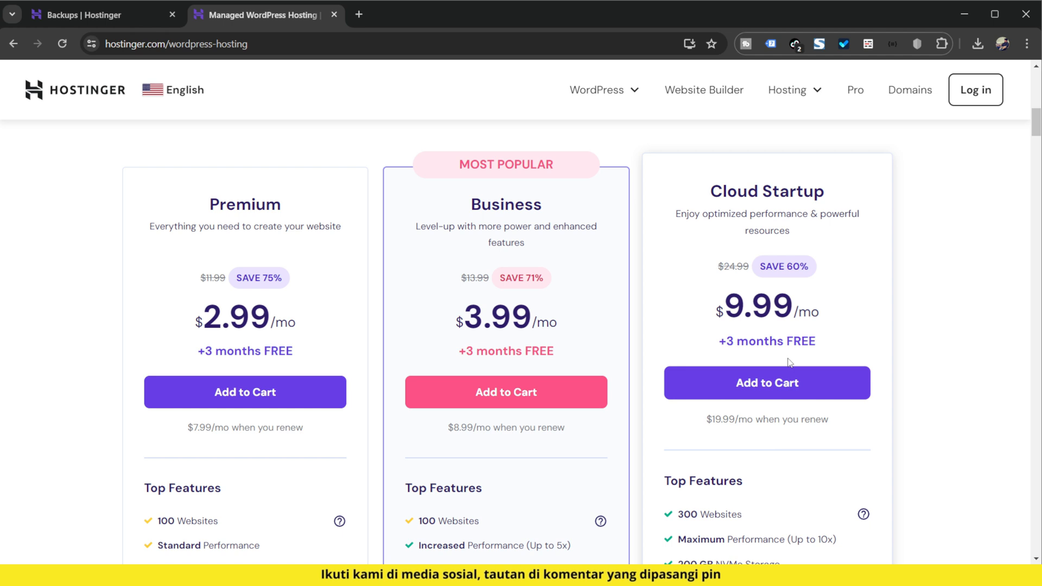
scroll(789, 363, up, 10)
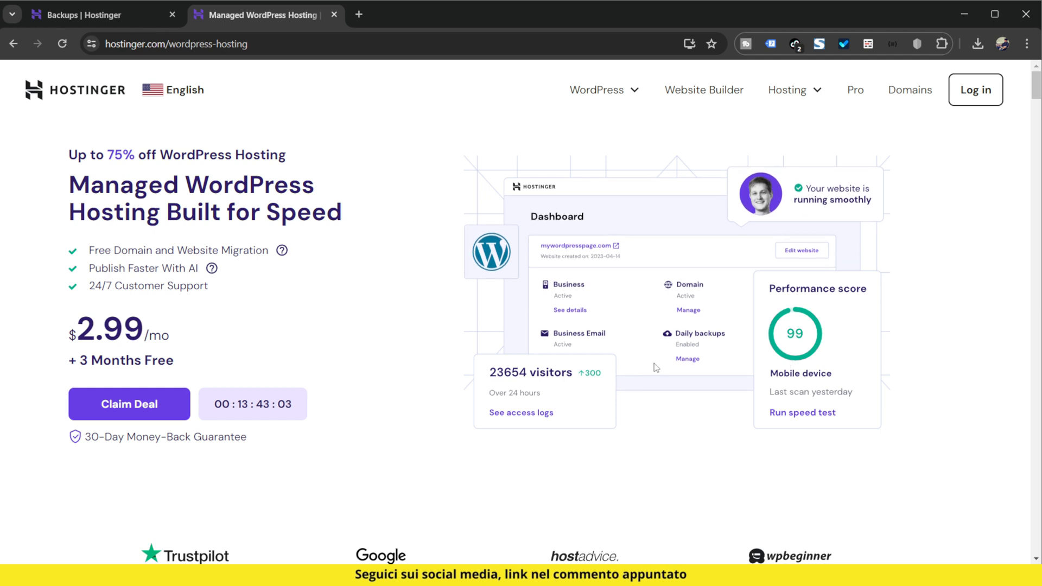
Step: Review what the Cloud Startup plan includes, from its top features down to service and support
scroll(628, 391, down, 10)
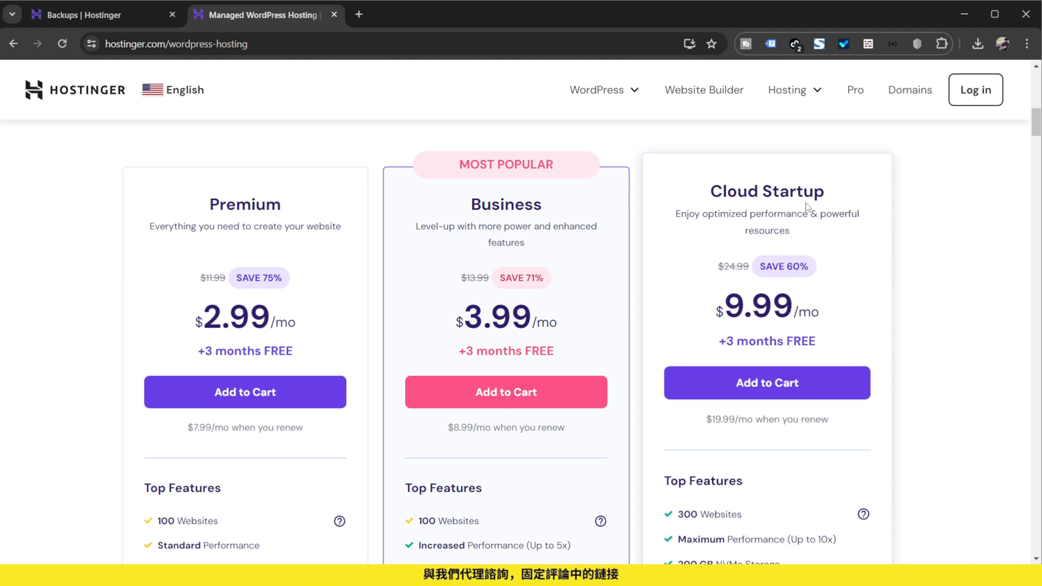
scroll(814, 234, down, 6)
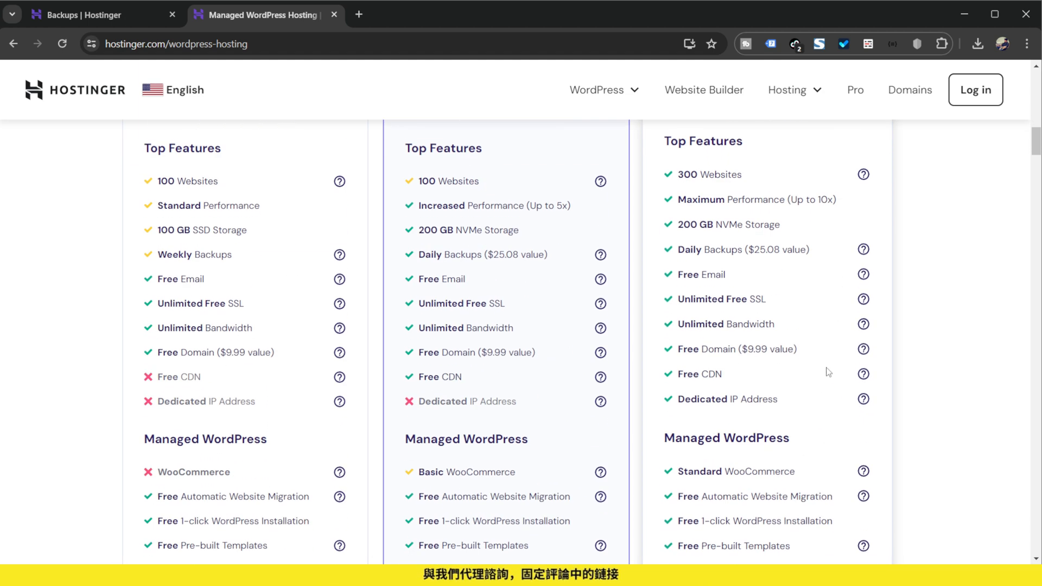
scroll(817, 396, down, 14)
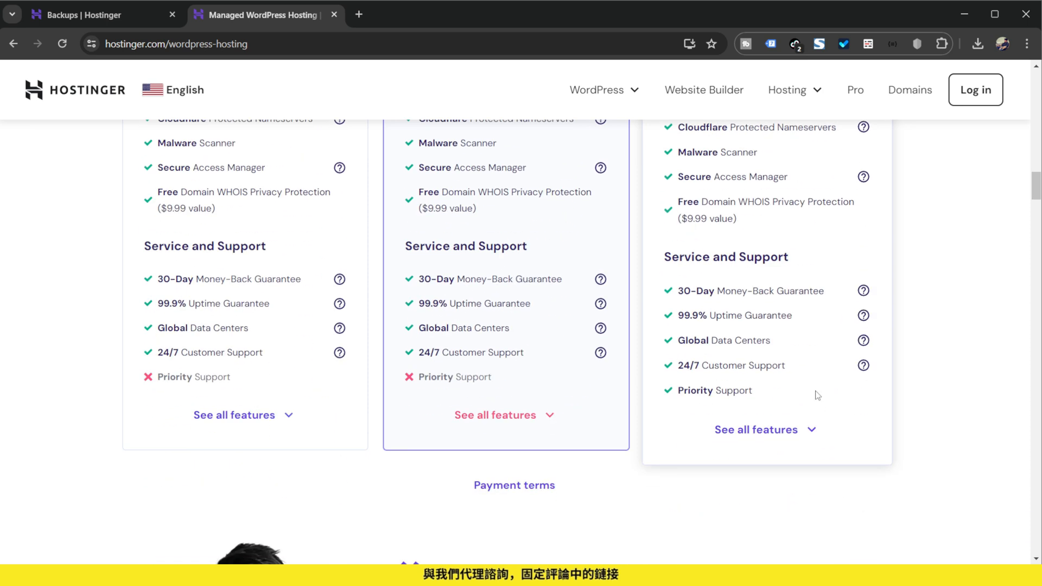
scroll(818, 395, up, 10)
scroll(818, 402, up, 10)
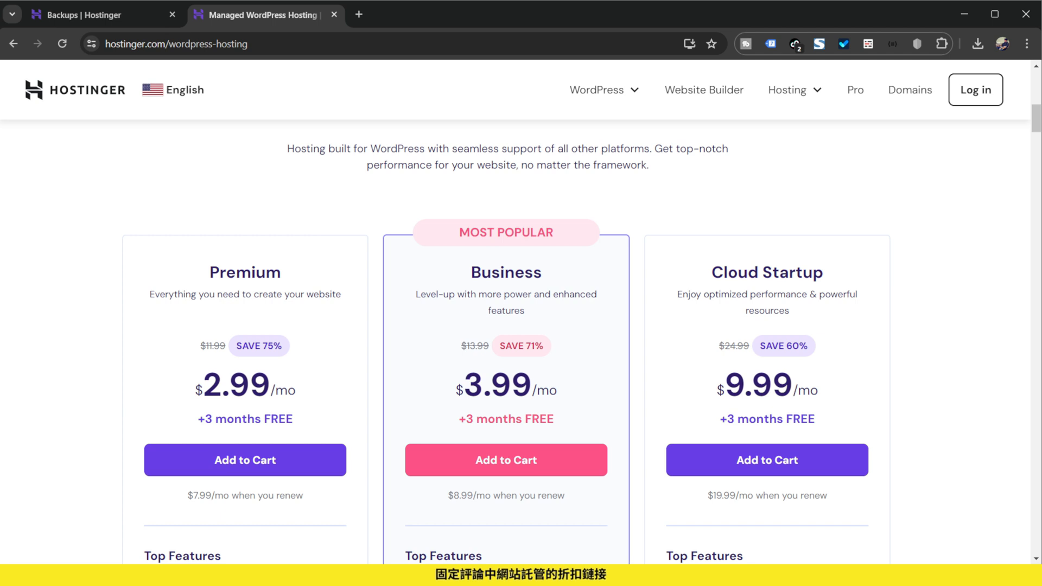
Step: Close the hosting plans page and open the Backups page in the Files section for aulafabricando.online
key(ctrl+w)
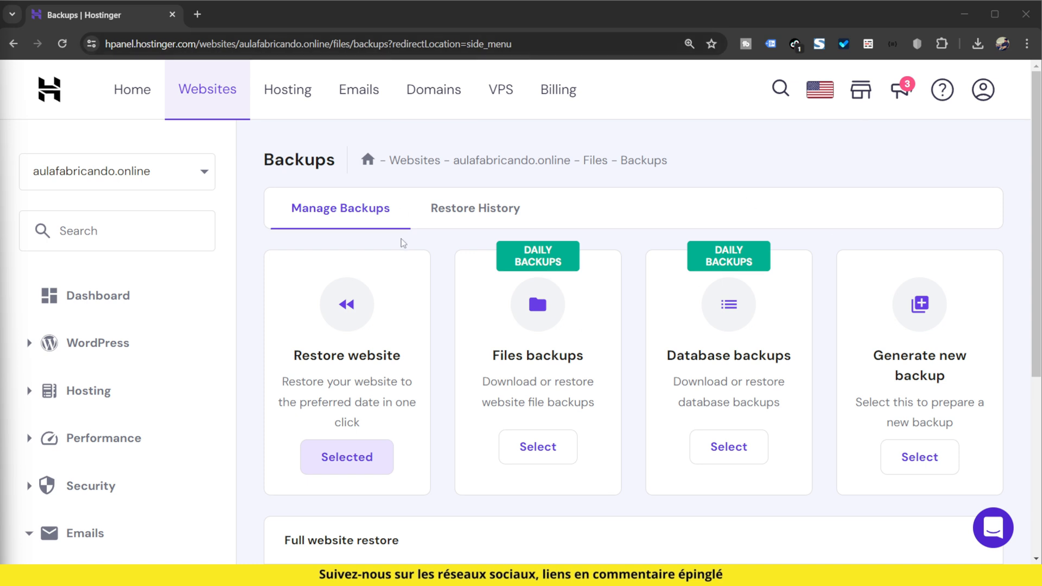
scroll(131, 282, down, 5)
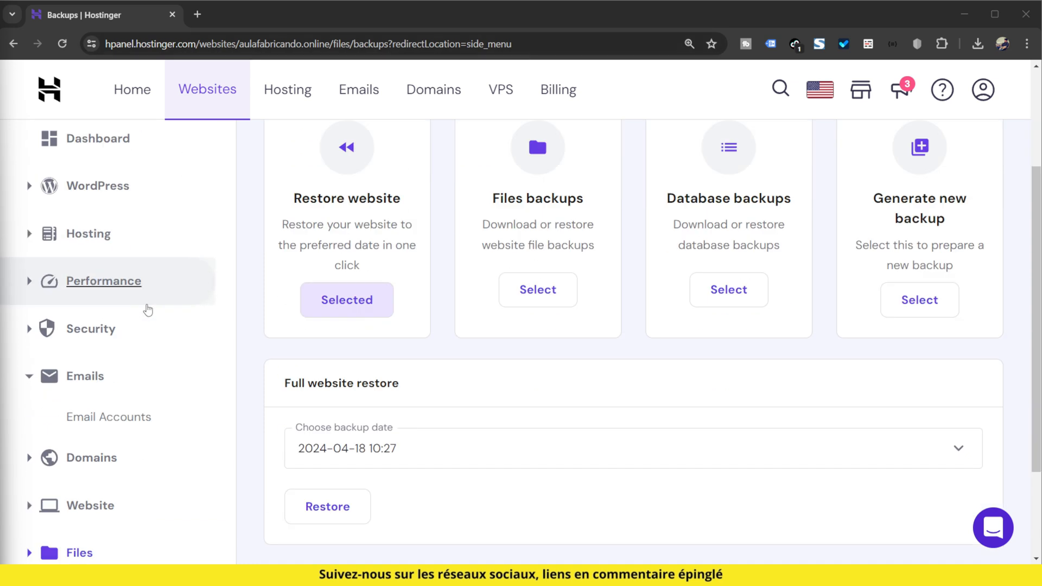
click(102, 420)
scroll(184, 396, down, 3)
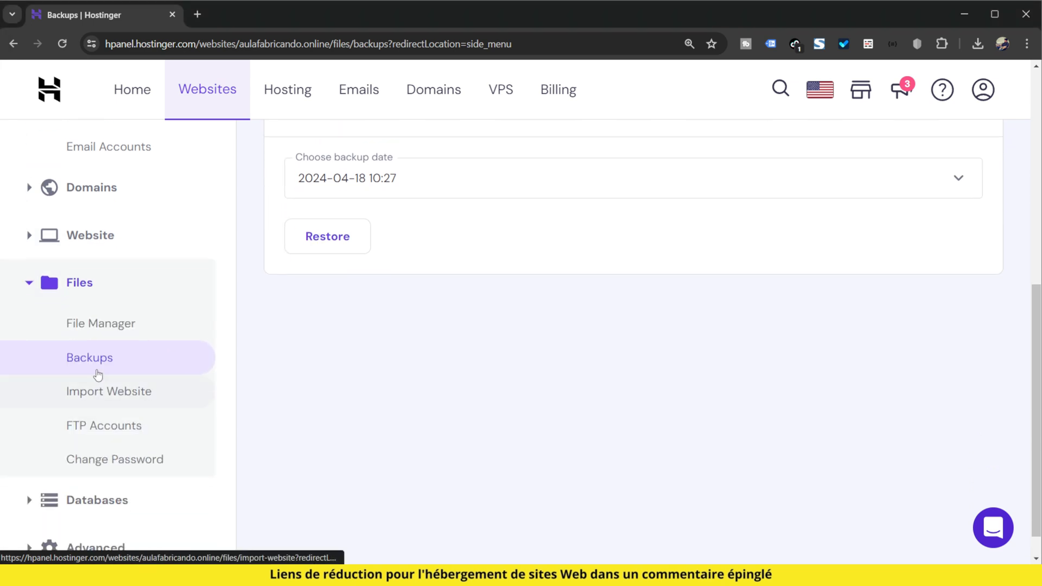
click(193, 374)
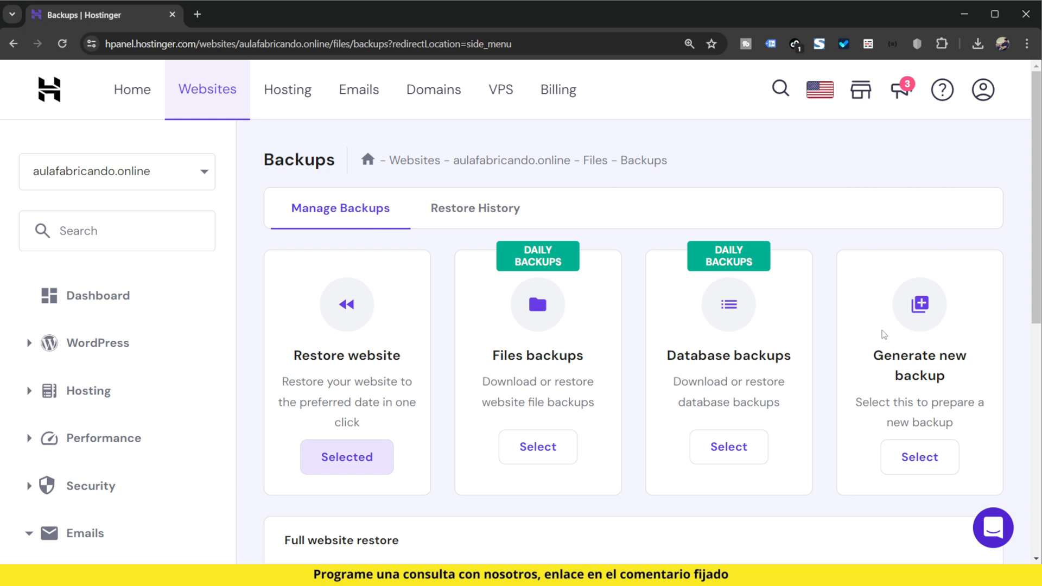
Step: Generate a new backup of the website's current files and databases, and approve the request
scroll(882, 331, down, 1)
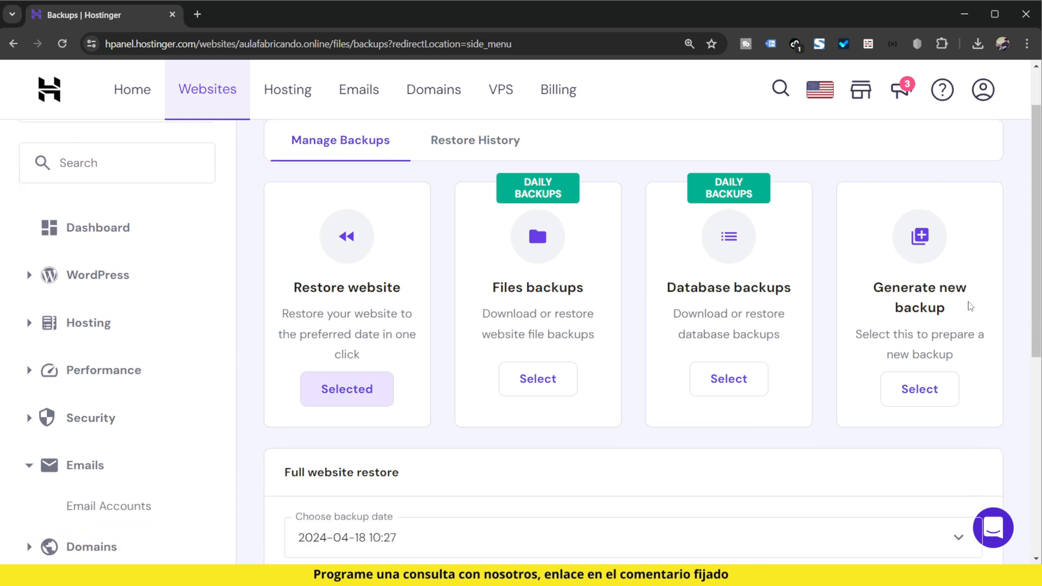
click(938, 404)
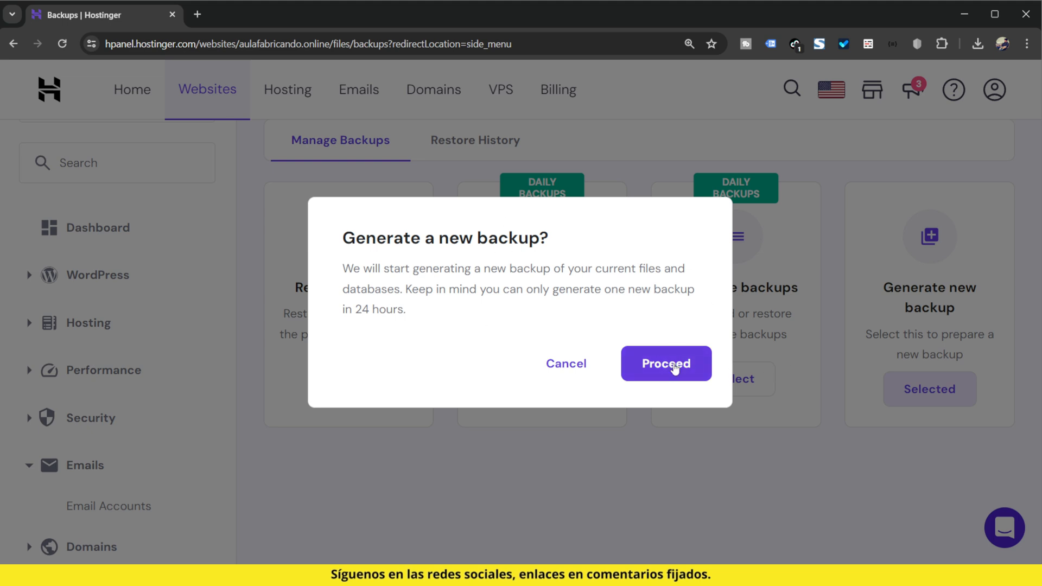
click(671, 363)
Step: Check the backup dates offered for a full website restore
scroll(779, 449, down, 3)
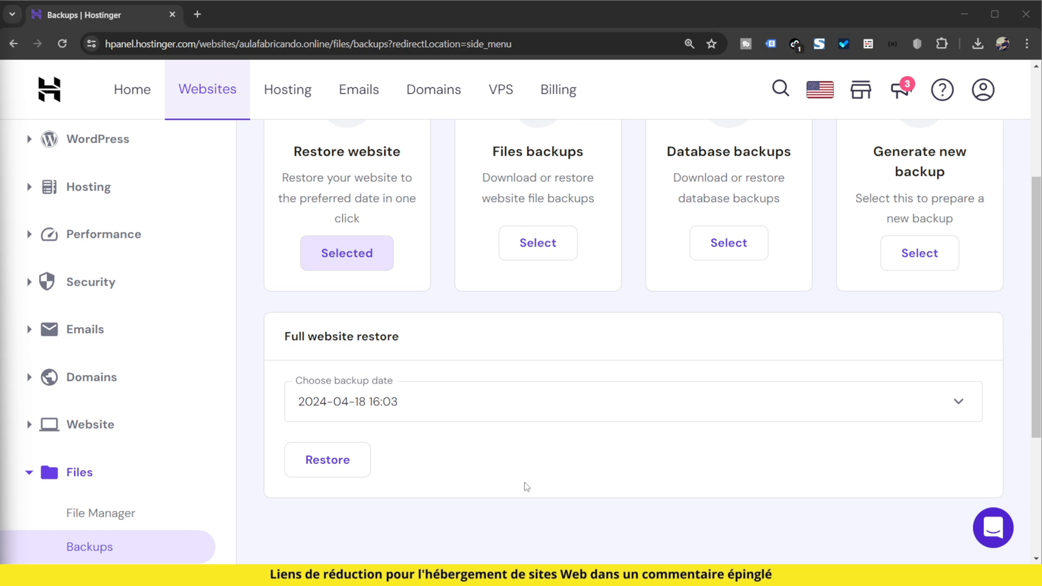
scroll(526, 486, up, 4)
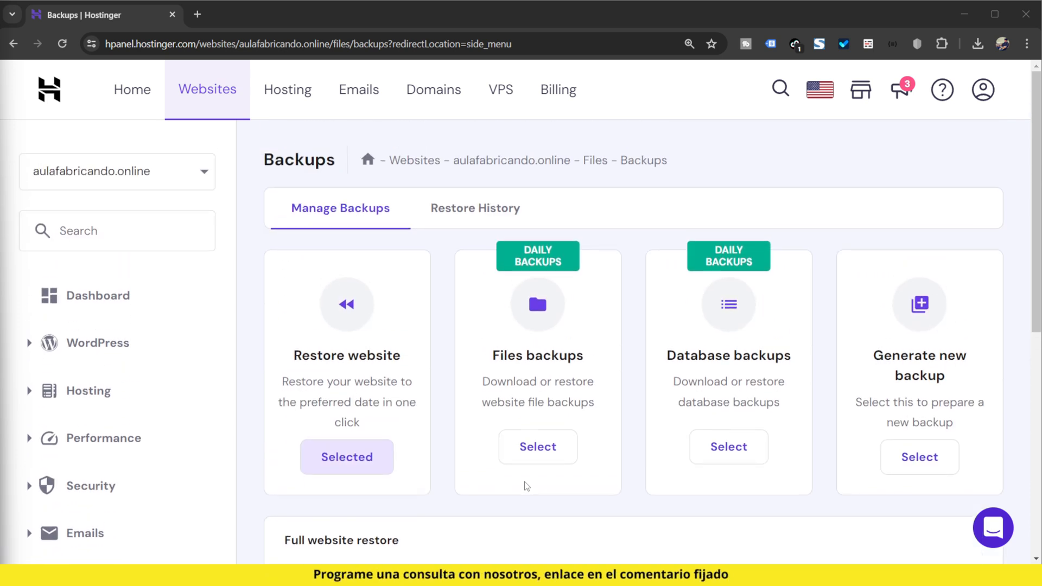
click(374, 451)
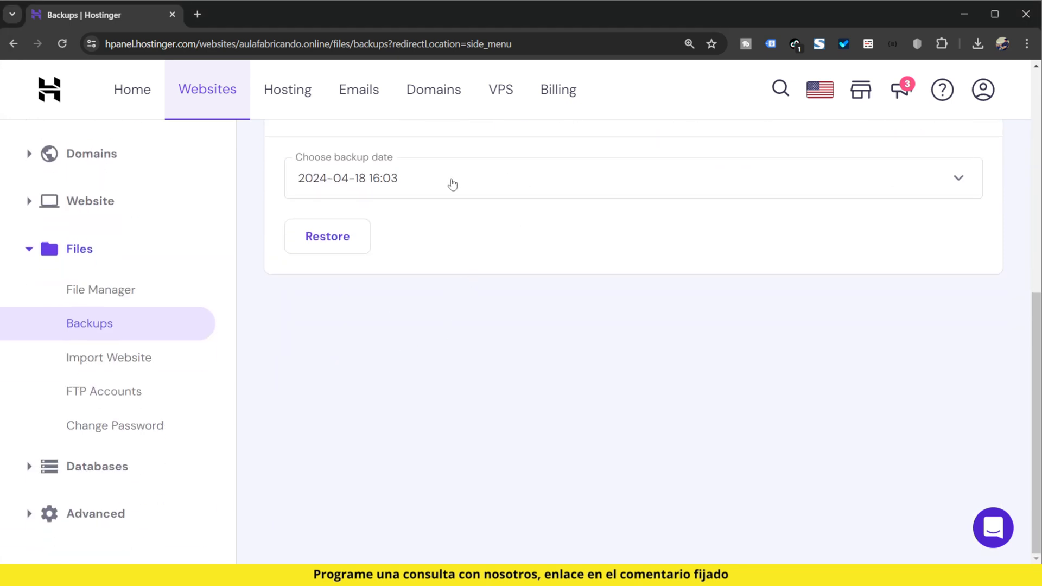
click(452, 185)
click(450, 183)
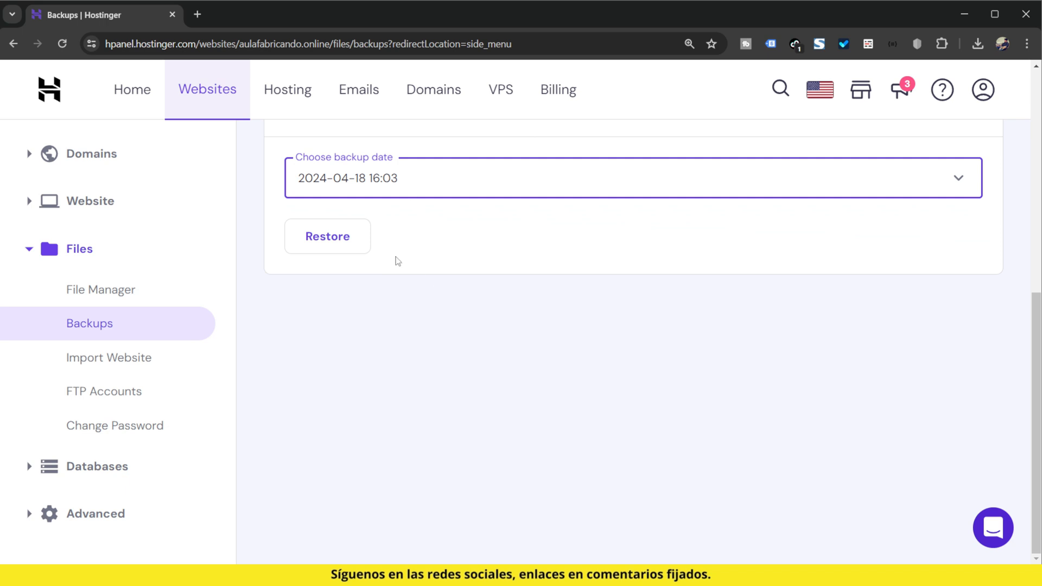
Step: Open the File Manager for aulafabricando.online and go into the public_html folder
scroll(524, 466, up, 3)
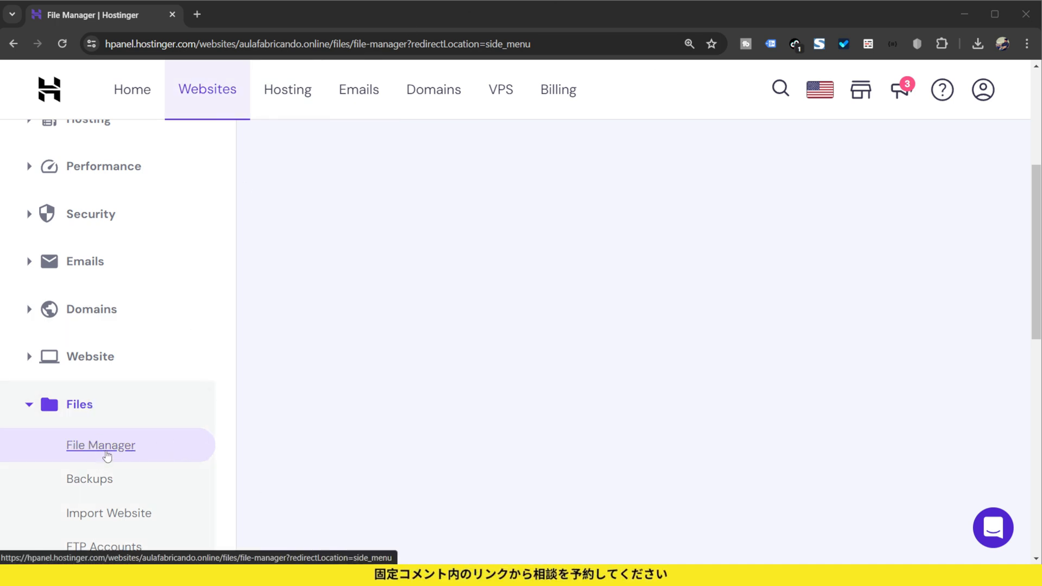
click(104, 456)
click(440, 257)
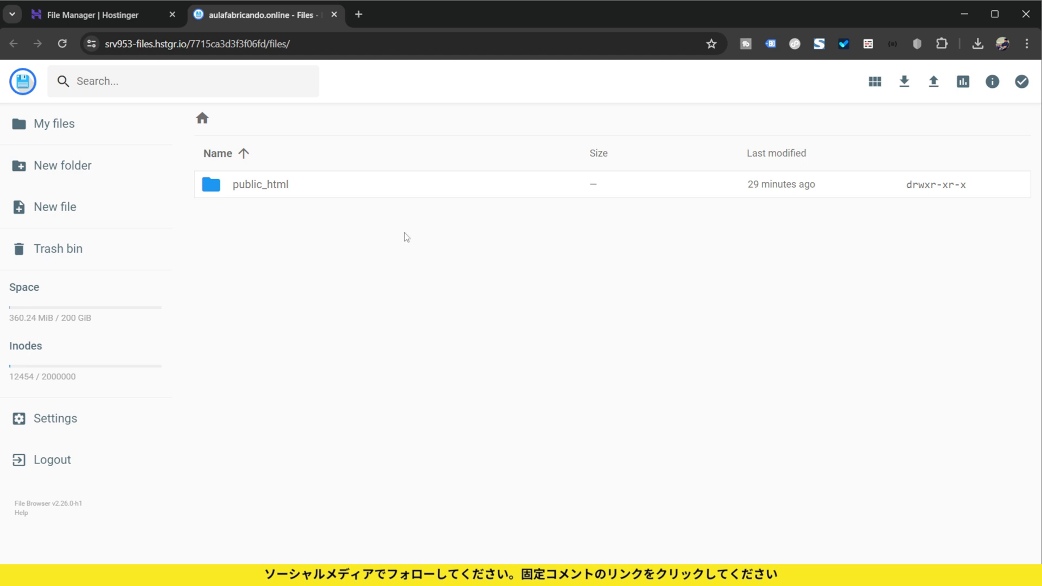
double_click(278, 188)
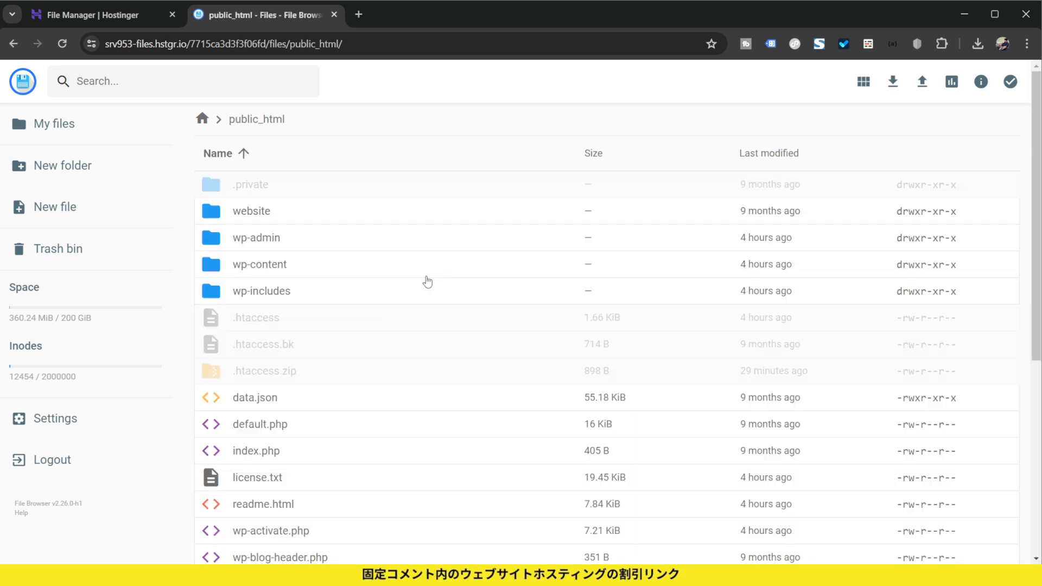
Step: Open the plugins folder inside wp-content
double_click(273, 276)
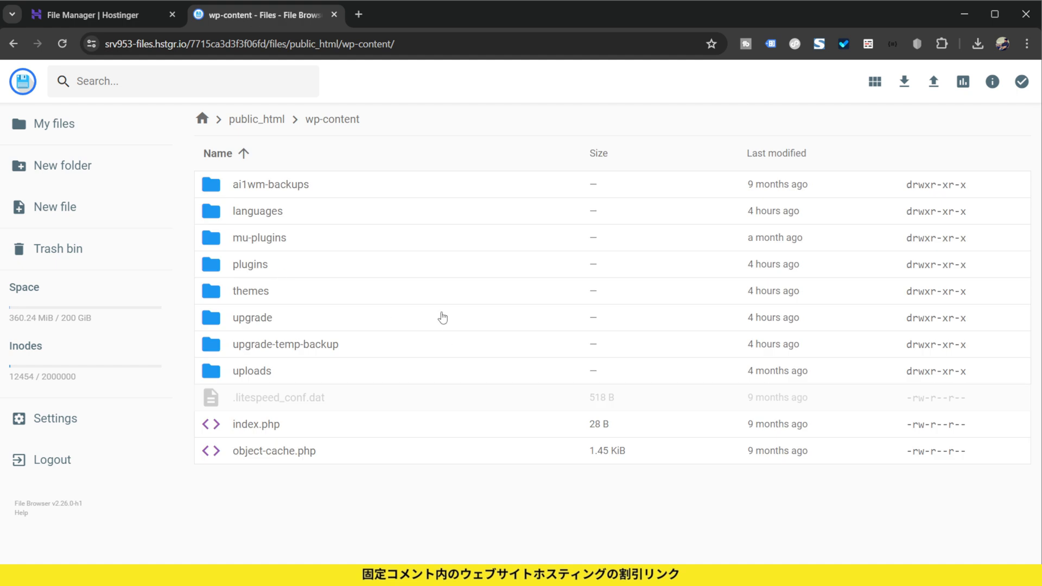
double_click(287, 266)
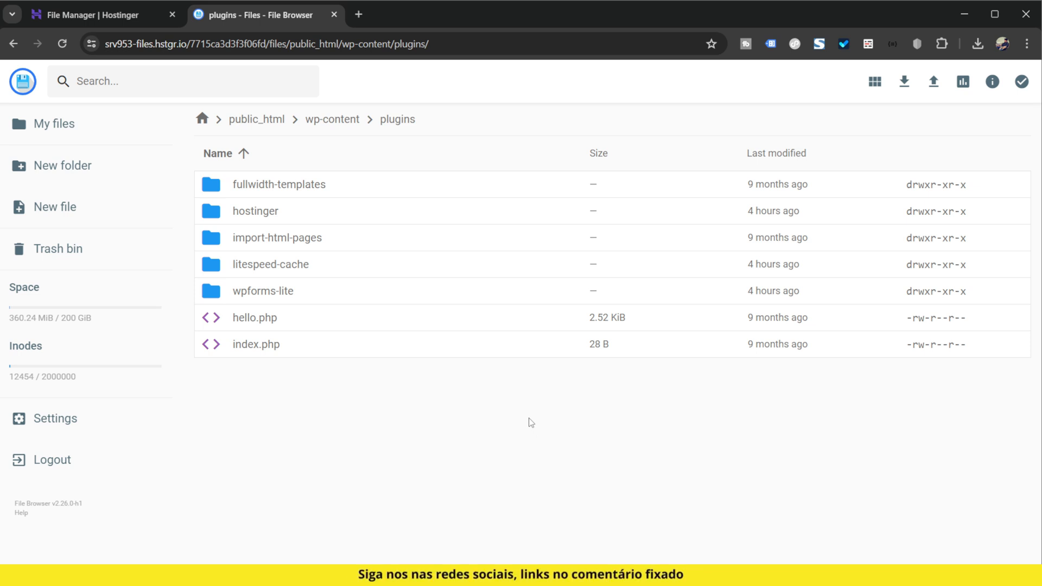
key(ctrl+plus)
key(ctrl+plus)
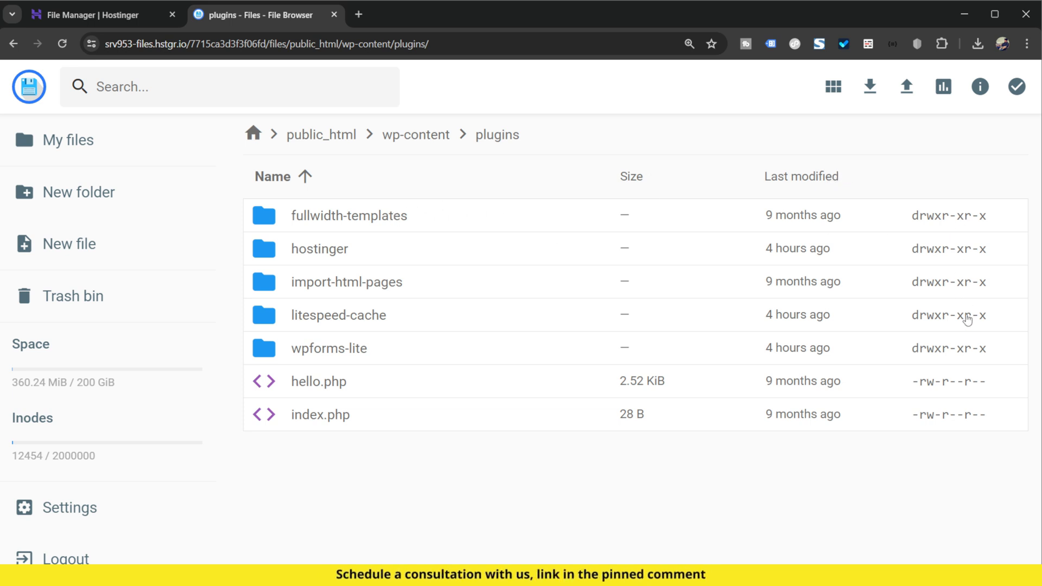
Step: Try Write permission for Group and Others and the Recursive option on the fullwidth-templates folder, and discard the permission changes
right_click(383, 221)
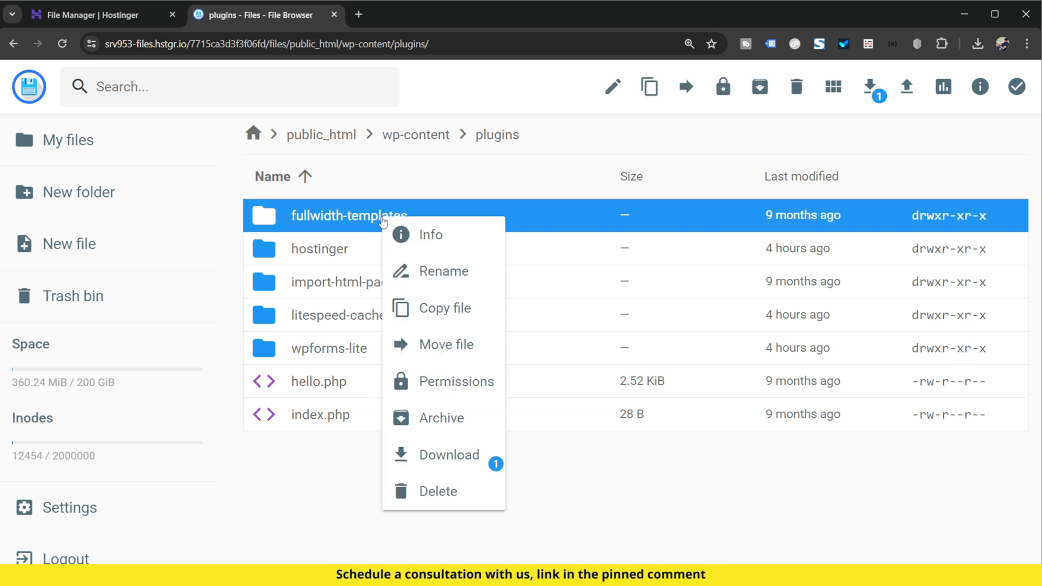
click(465, 392)
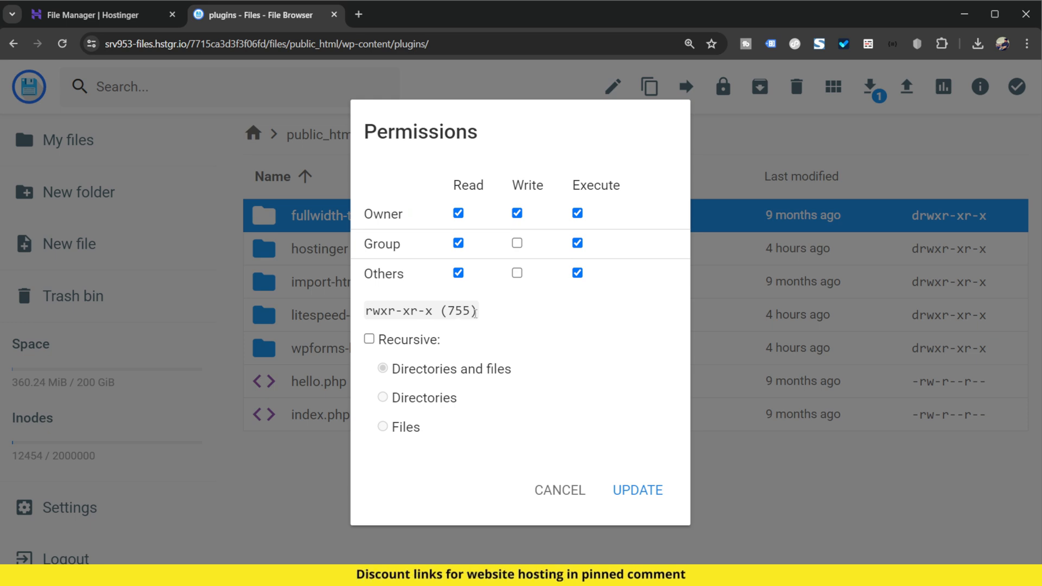
click(517, 242)
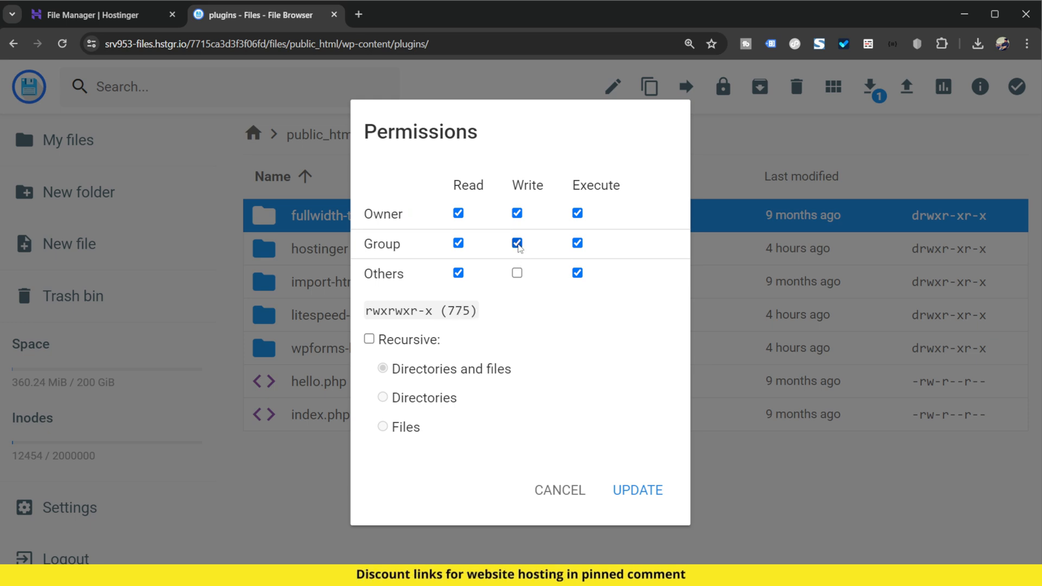
click(516, 273)
click(516, 242)
click(517, 274)
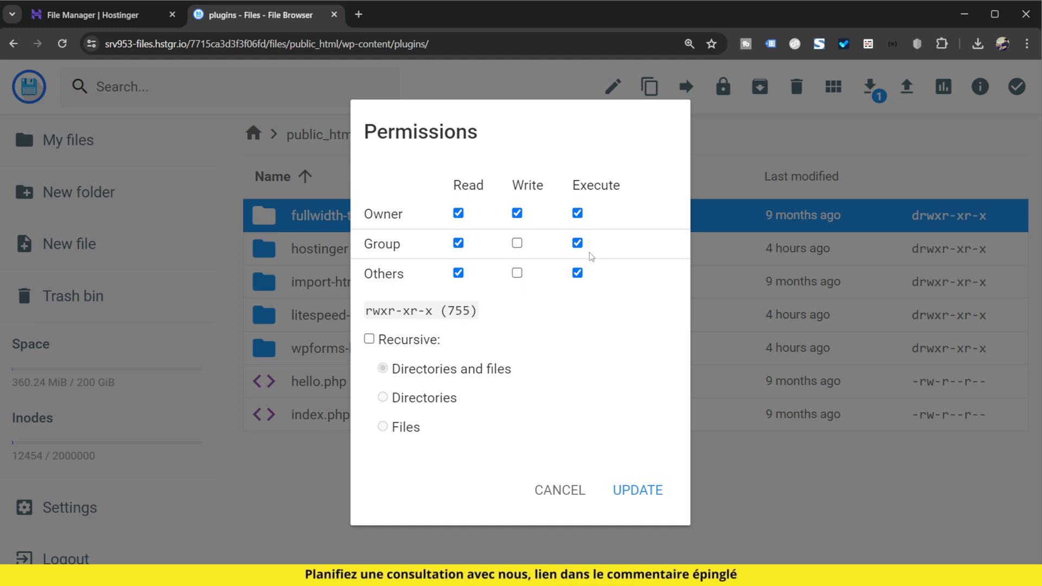
click(370, 340)
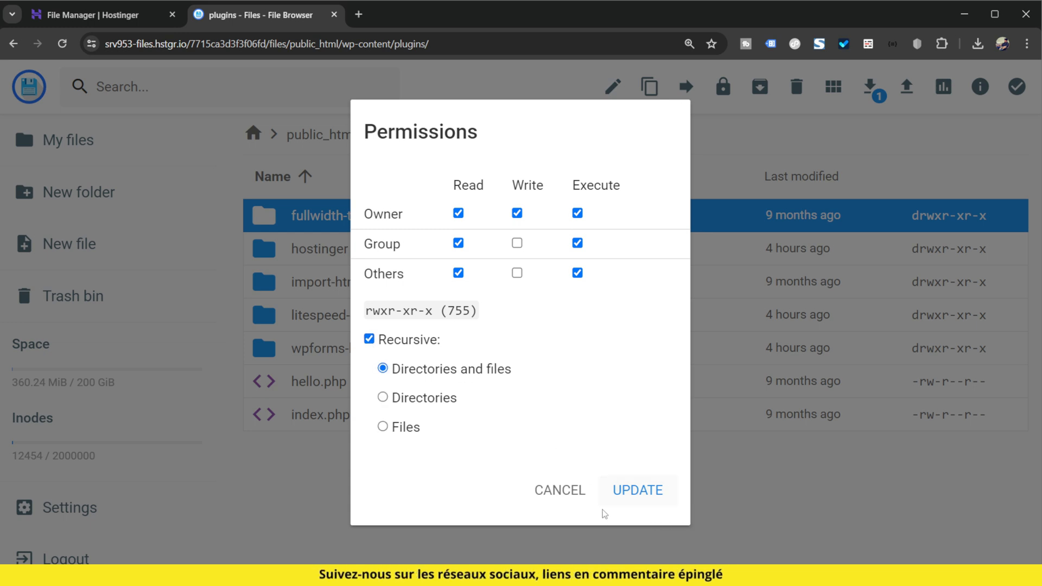
click(568, 497)
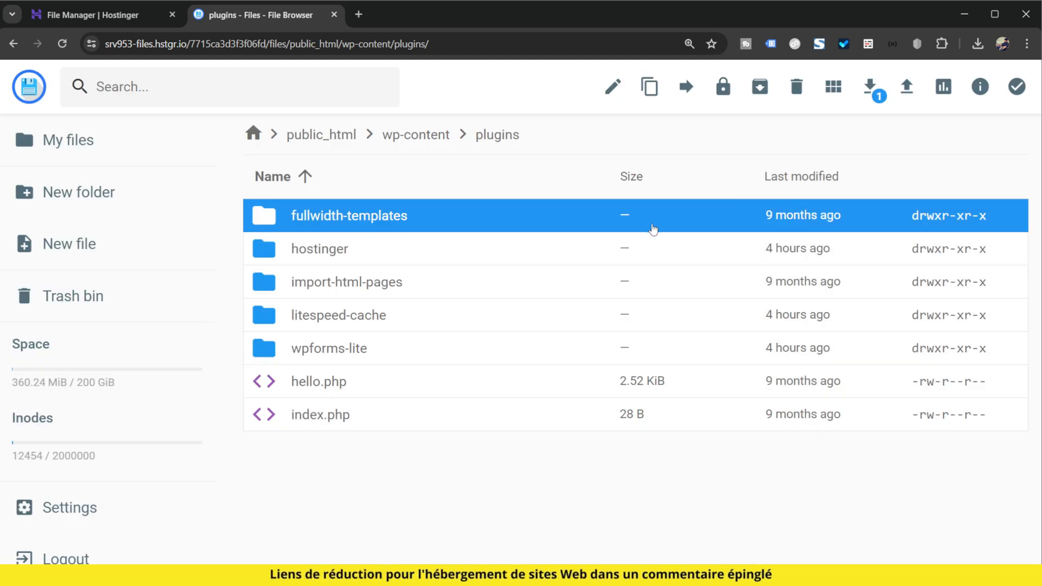
Step: Archive the fullwidth-templates plugin folder as a zip file under its own name
right_click(416, 220)
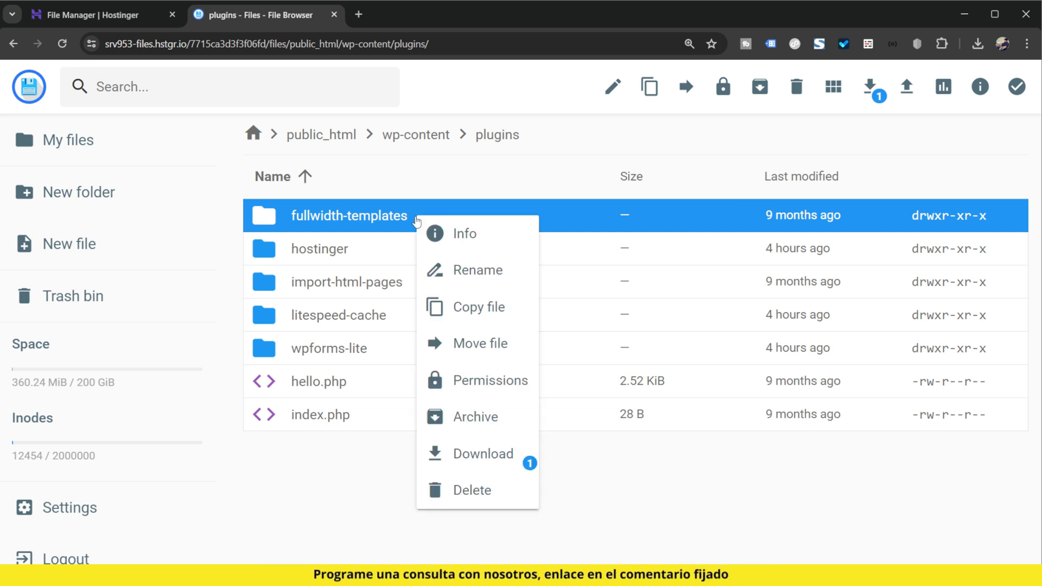
click(516, 415)
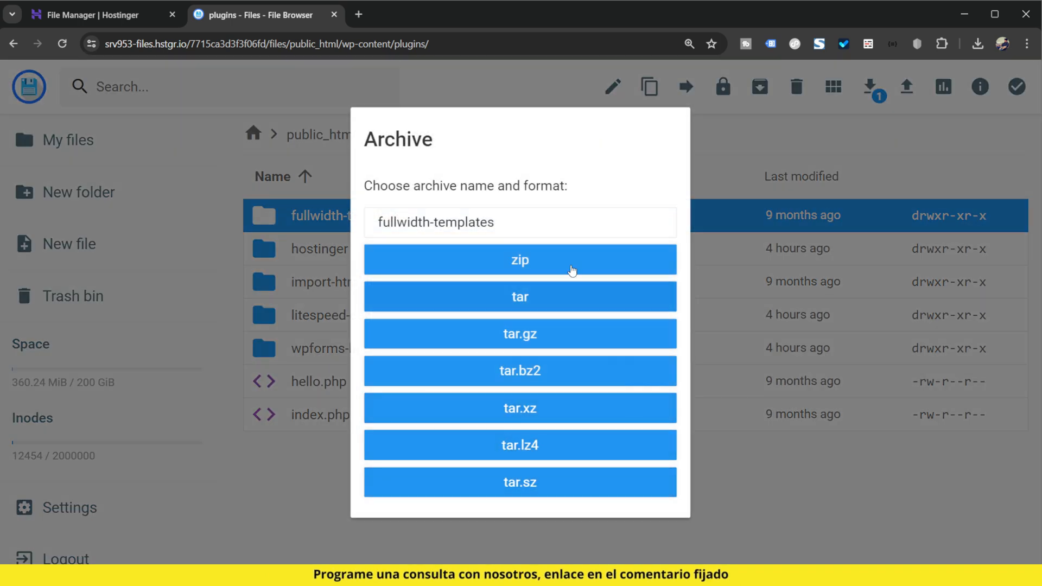
click(493, 257)
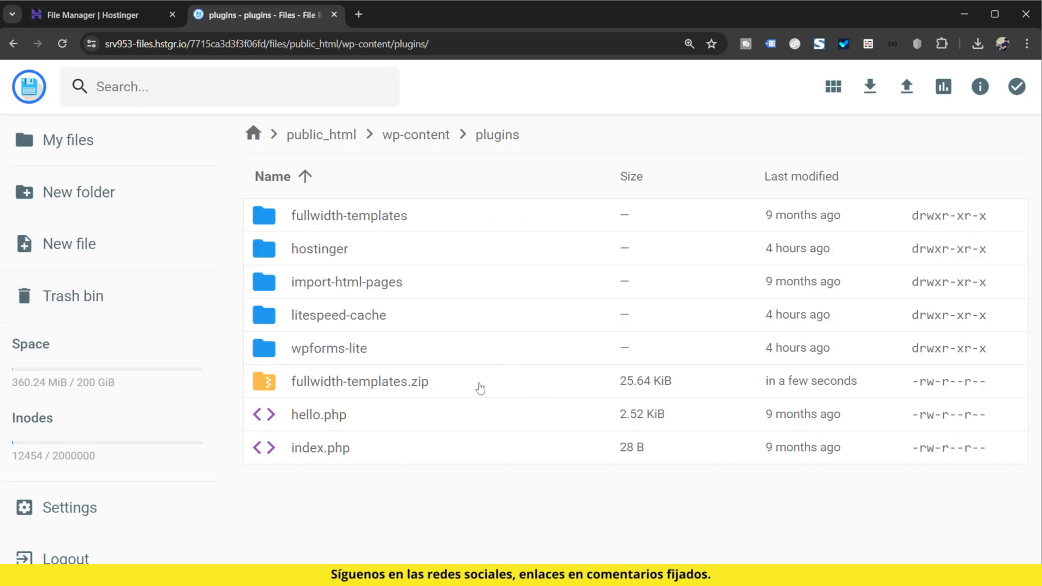
click(480, 387)
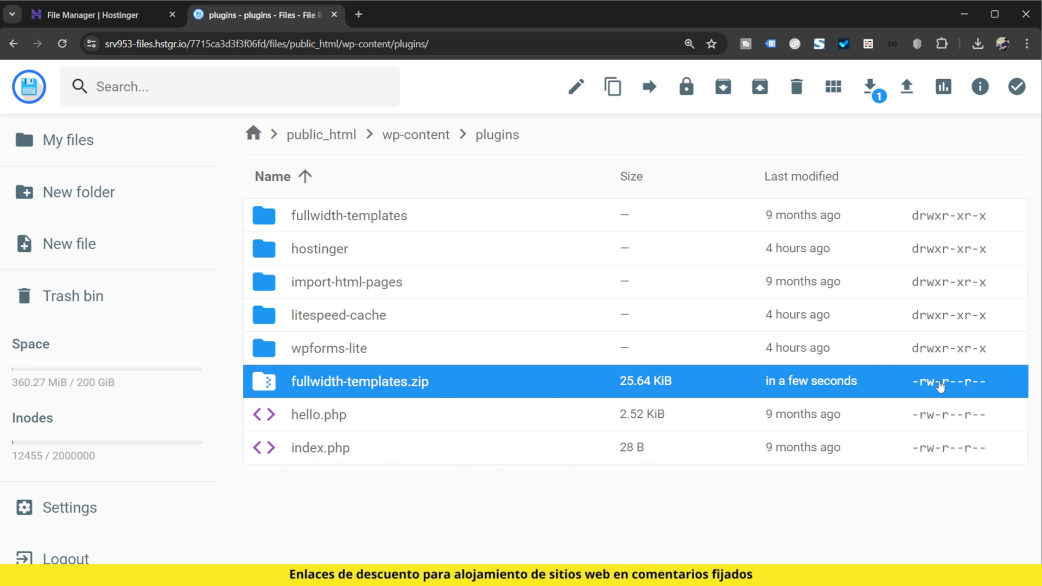
click(478, 223)
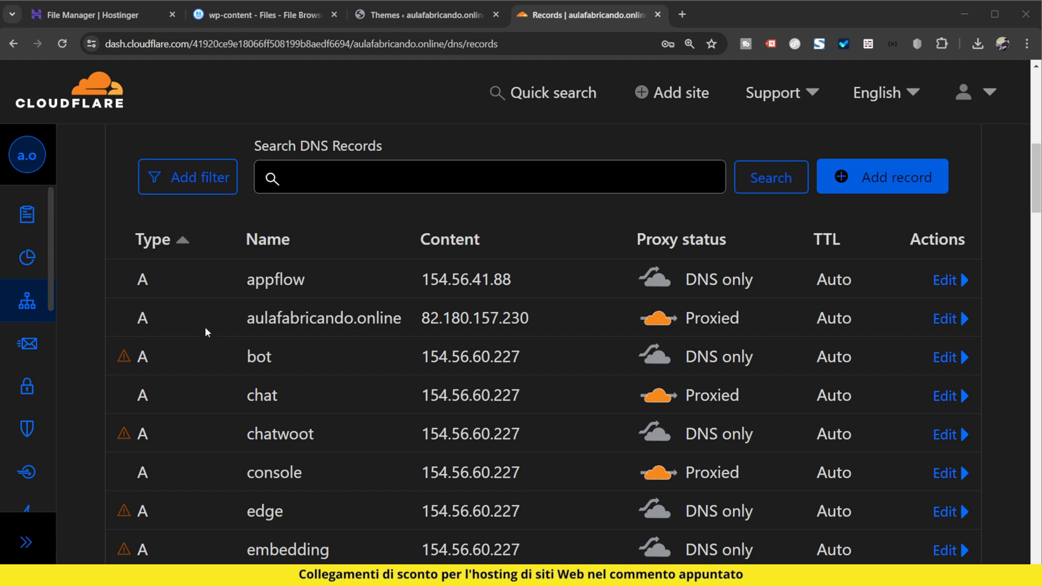
Step: In Cloudflare, set the proxy status of the aulafabricando.online A record to DNS only
click(946, 321)
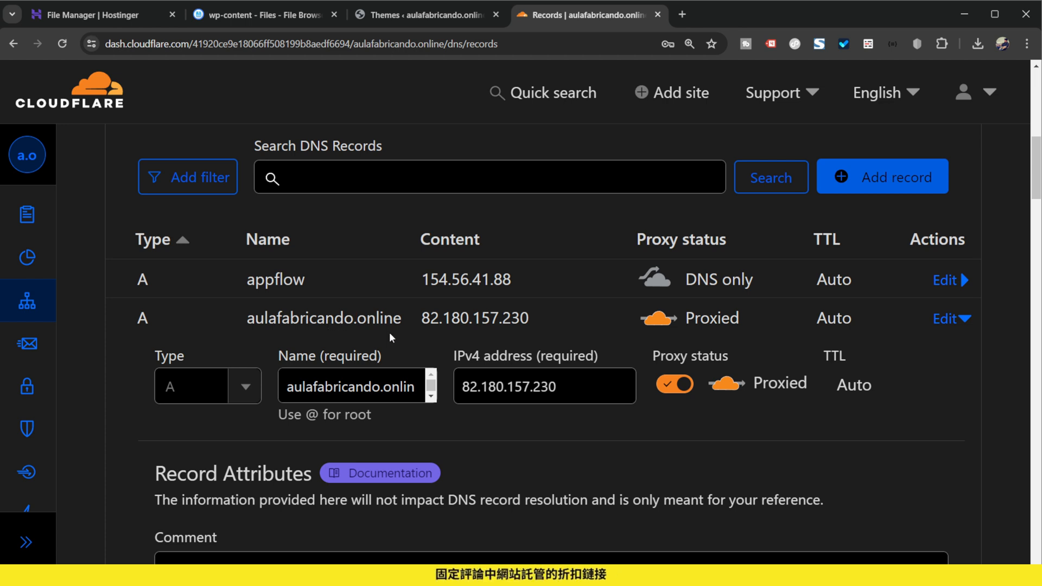
click(686, 376)
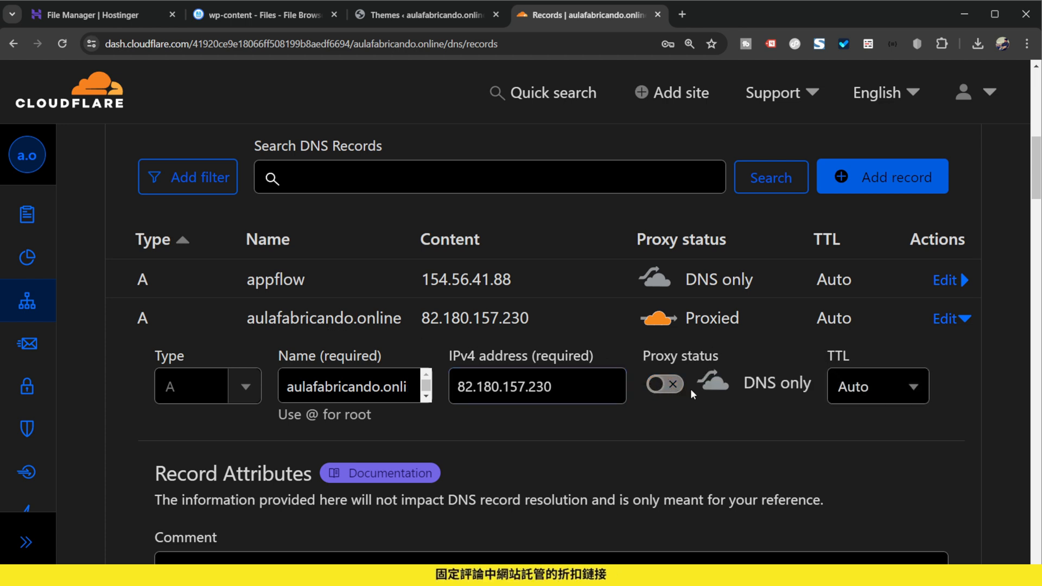
scroll(690, 389, down, 5)
click(921, 396)
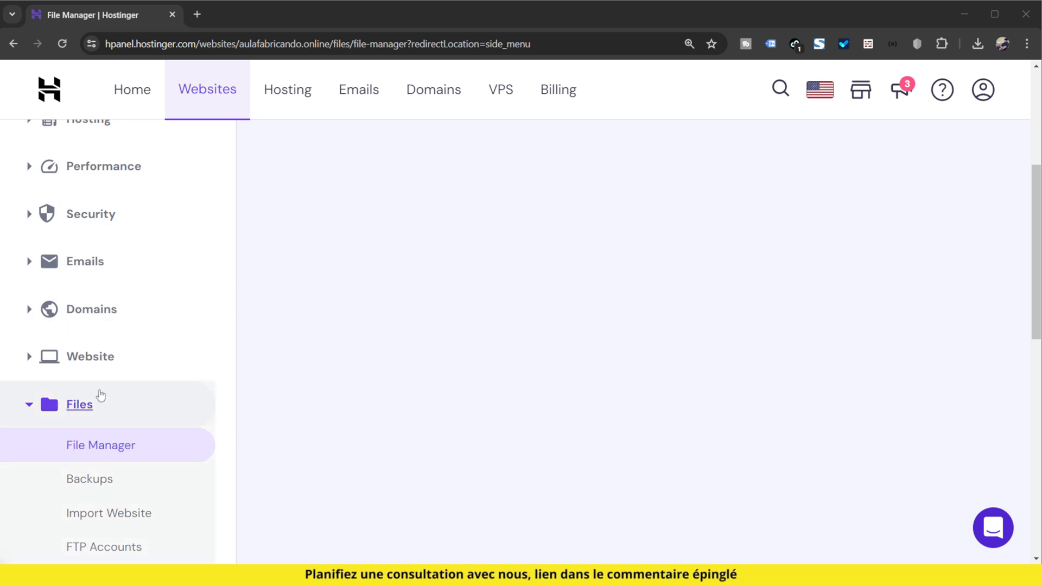
Step: Open Hostinger's File Manager for aulafabricando.online in a new tab and go into public_html/wp-includes
middle_click(103, 446)
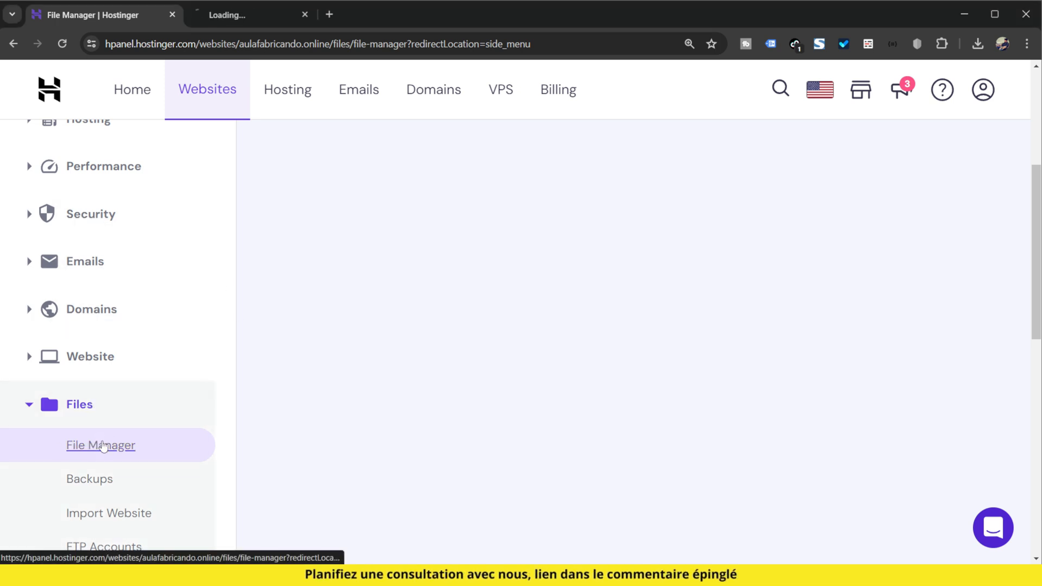
click(275, 12)
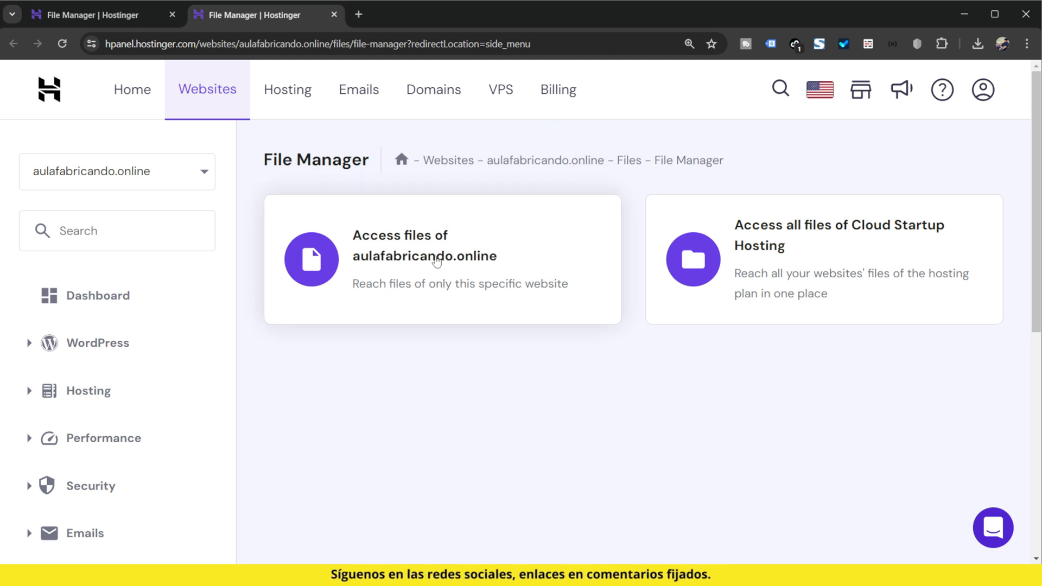
click(437, 261)
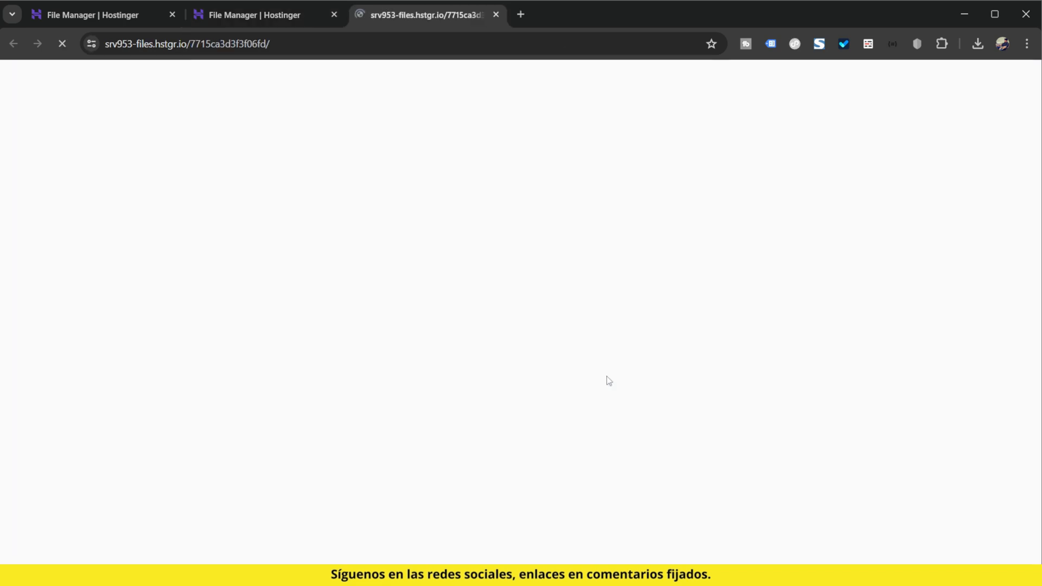
double_click(263, 185)
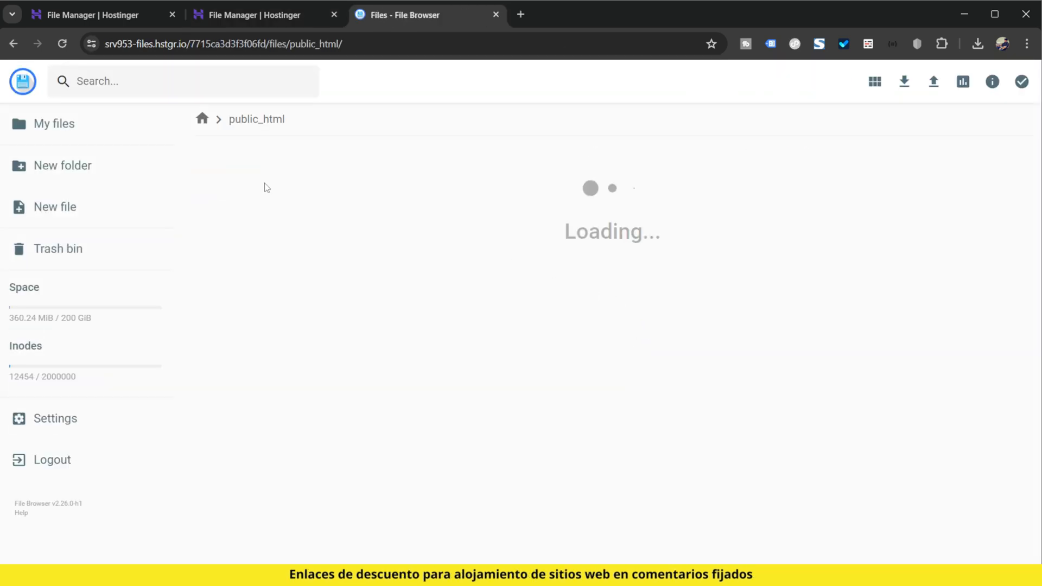
double_click(281, 291)
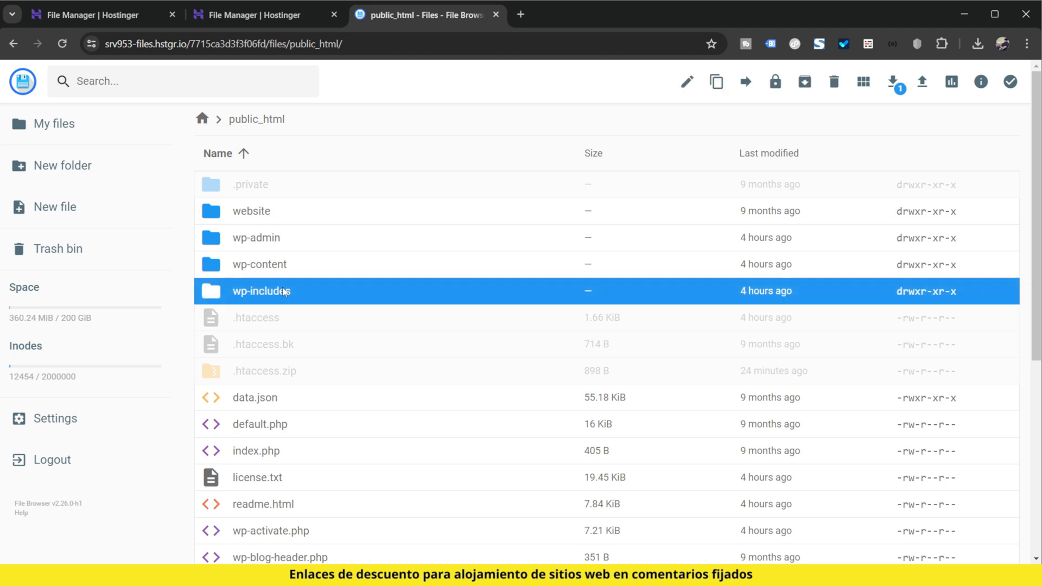
Step: Find default-constants.php in the wp-includes folder and open it for editing
scroll(371, 352, down, 20)
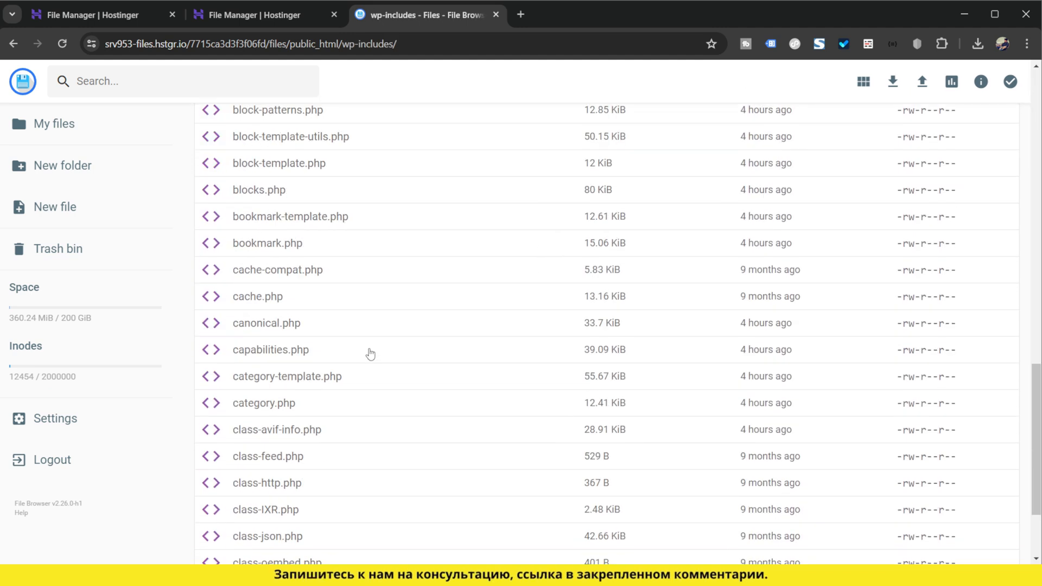
scroll(369, 359, down, 20)
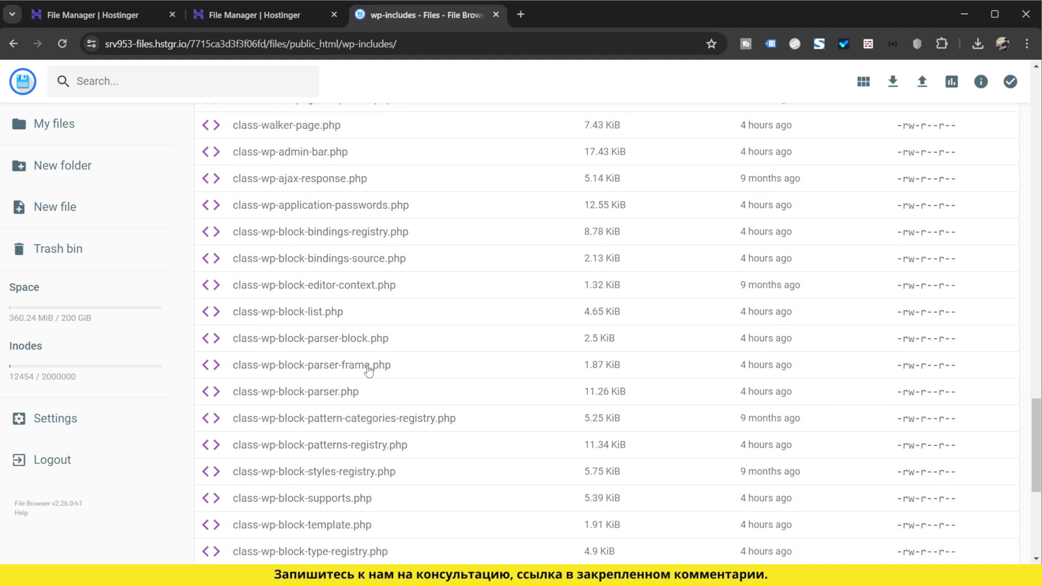
scroll(380, 383, down, 20)
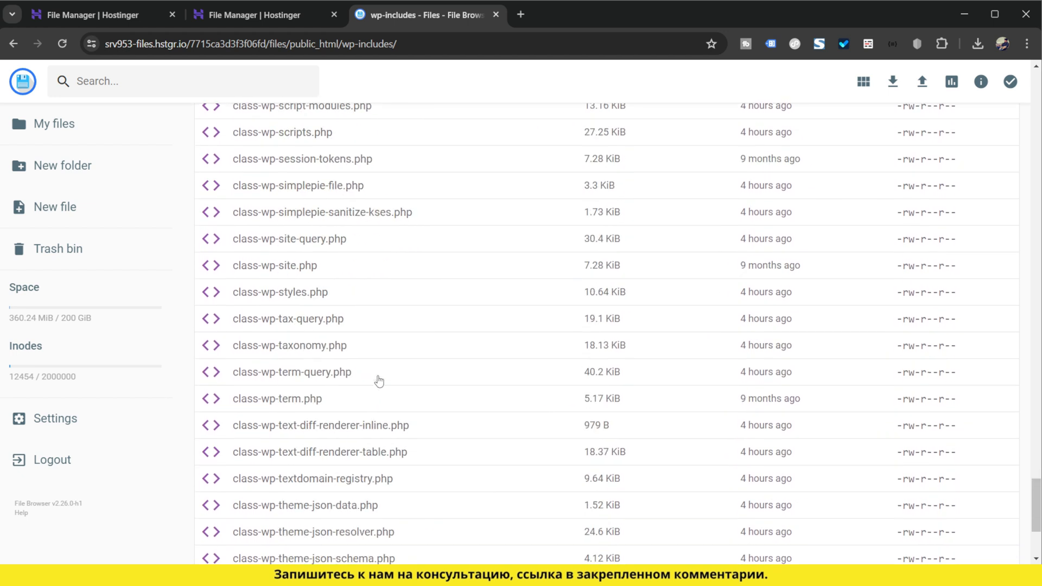
scroll(383, 381, down, 2)
scroll(383, 382, up, 5)
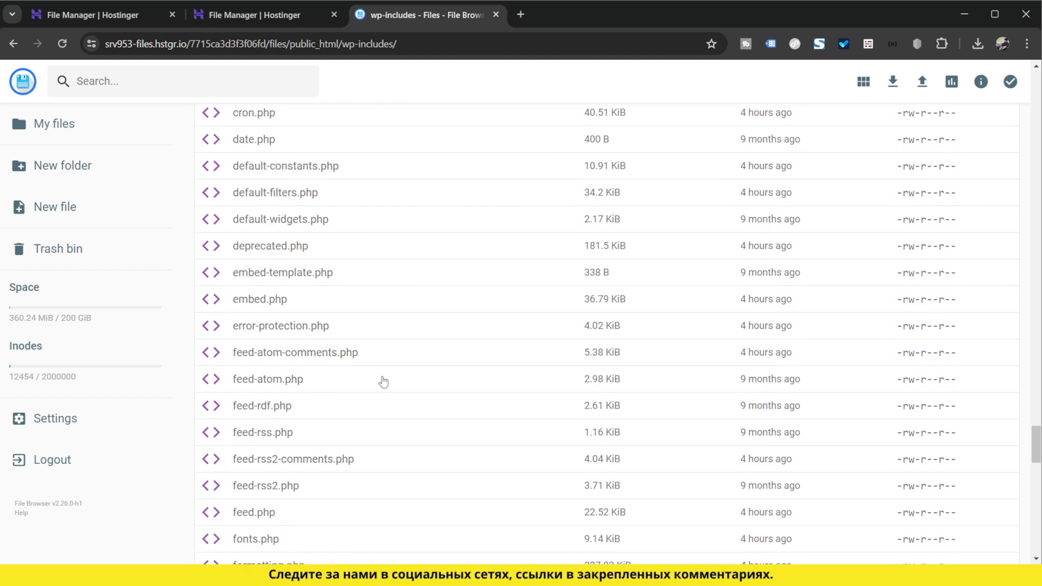
scroll(383, 382, up, 5)
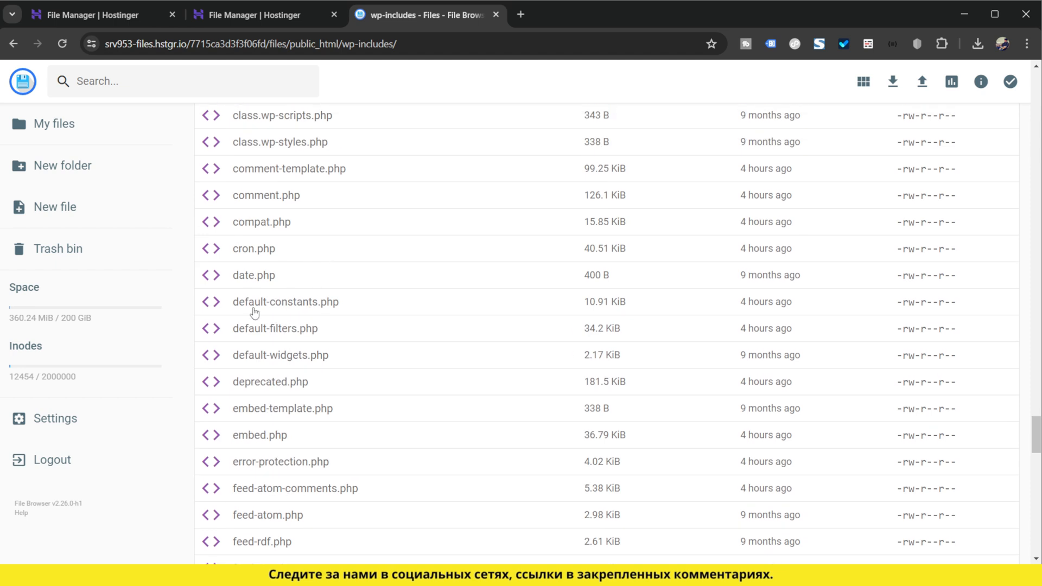
key(ctrl+plus)
key(ctrl+plus)
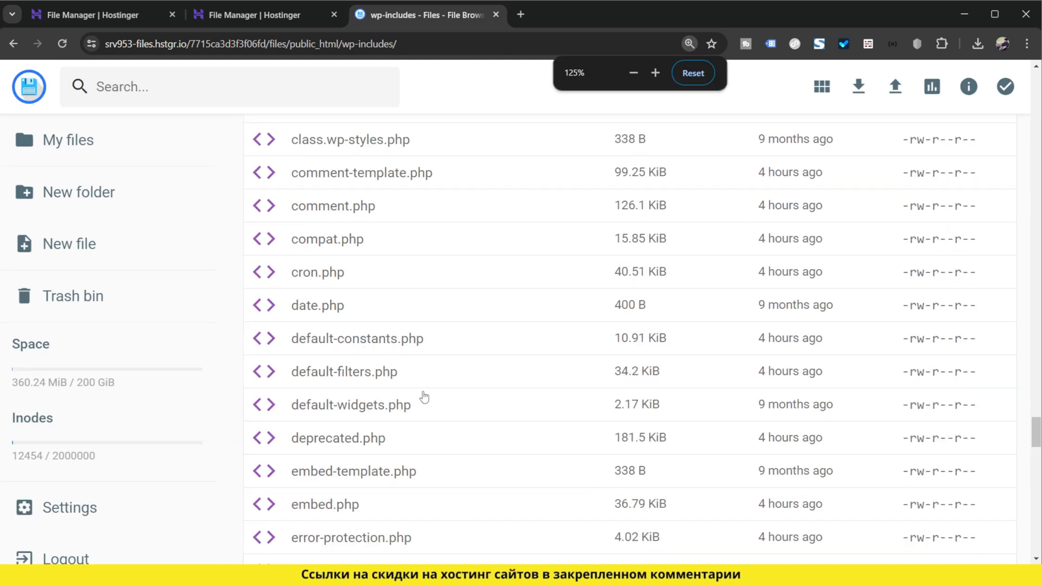
click(389, 342)
double_click(389, 342)
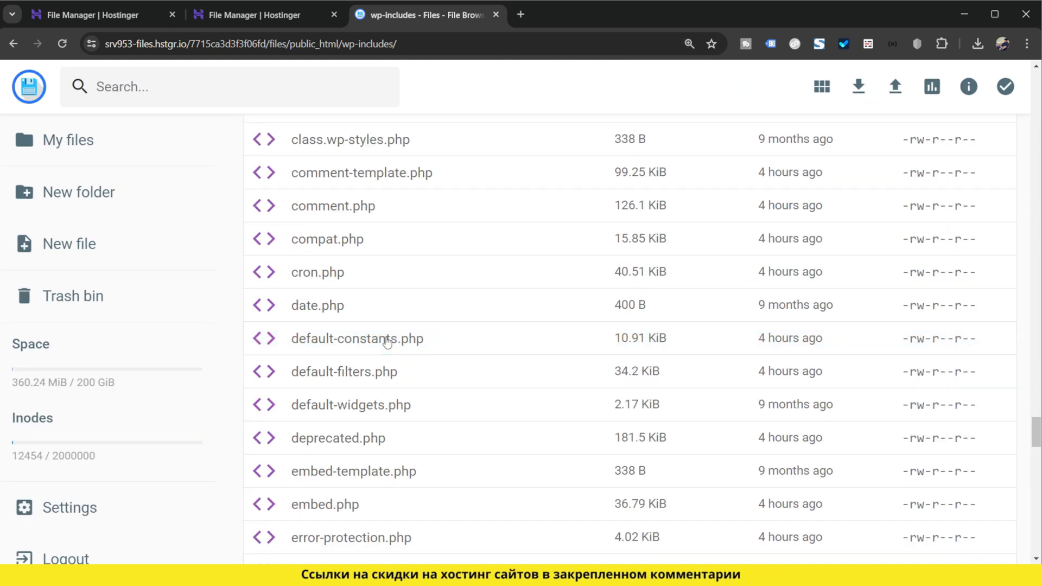
Step: Set WP_MEMORY_LIMIT in the is_multisite() branch of the memory limits section to 1024M
scroll(364, 341, down, 4)
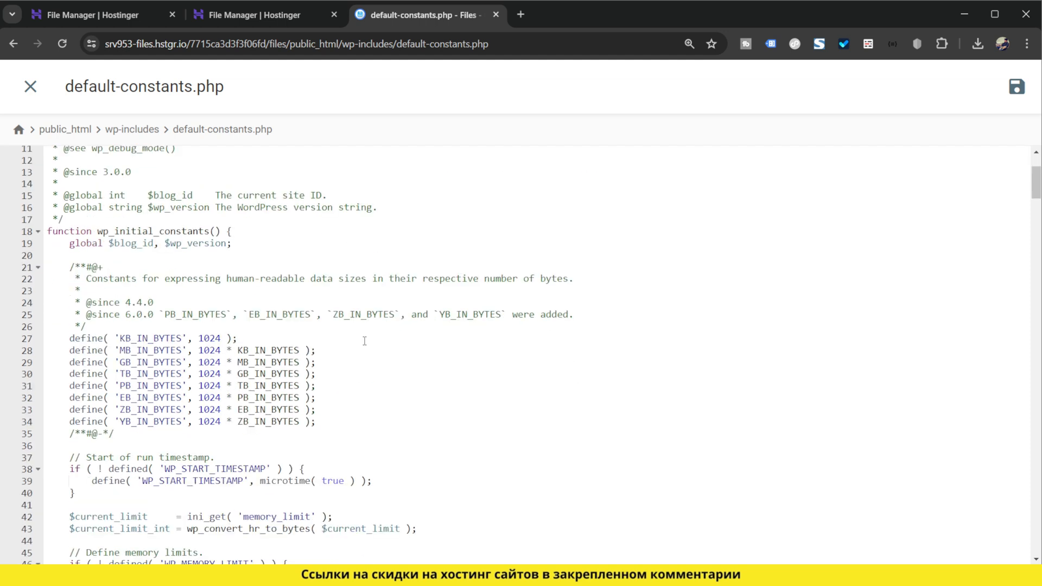
key(ctrl+plus)
scroll(365, 341, down, 5)
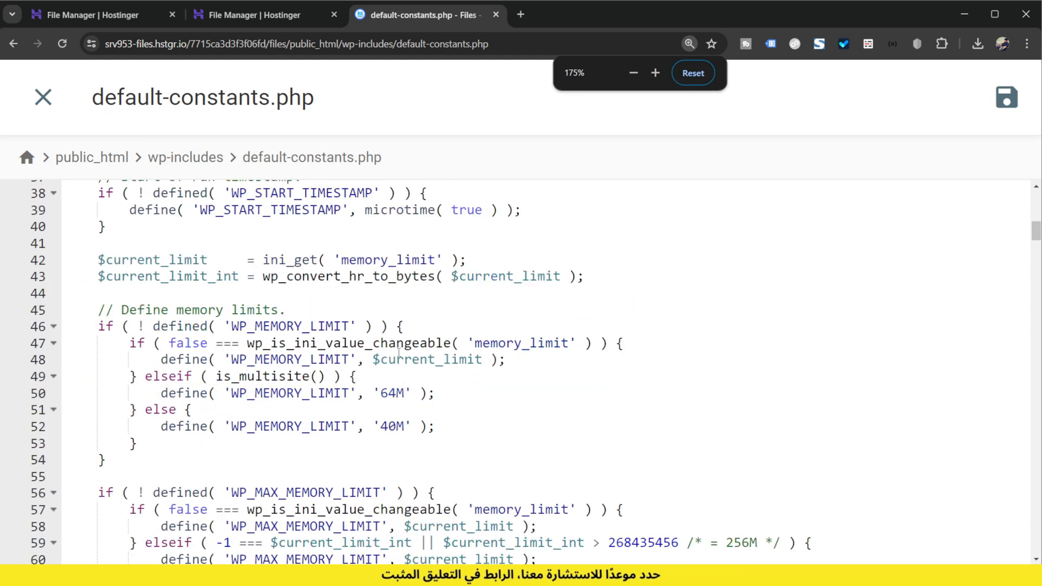
scroll(352, 433, down, 1)
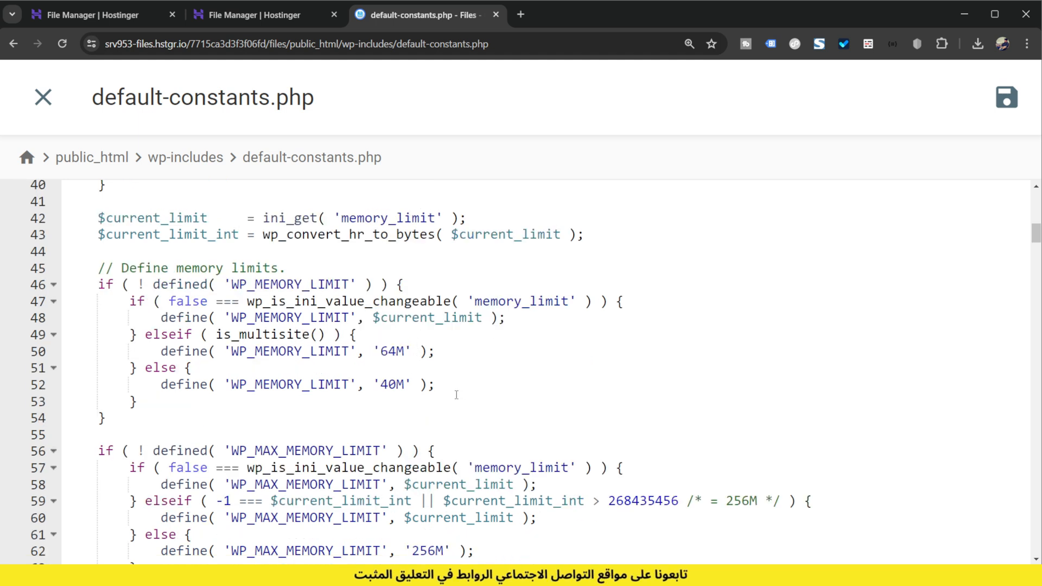
click(390, 351)
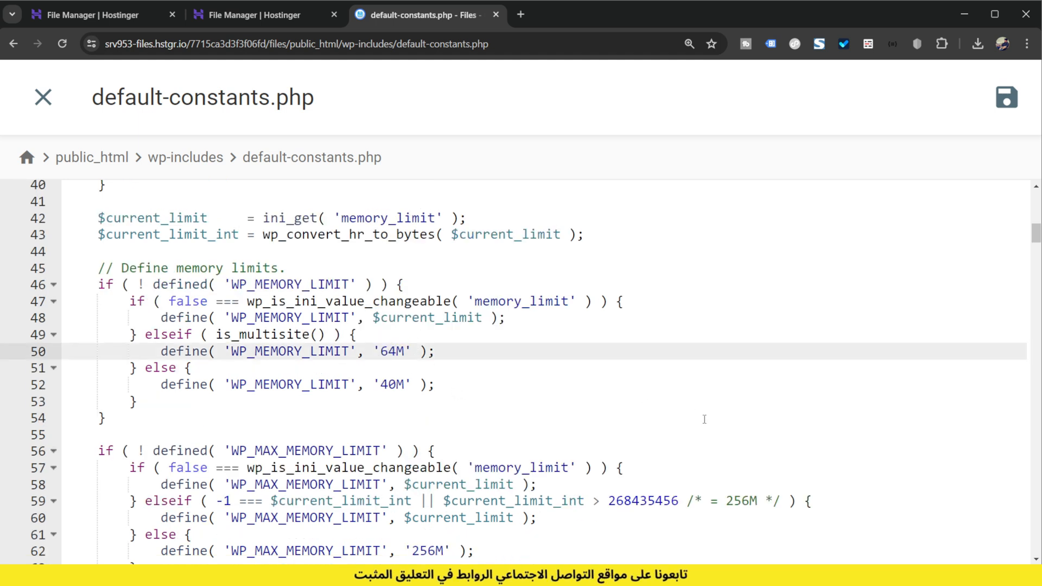
key(BackSpace)
key(Delete)
text(1024)
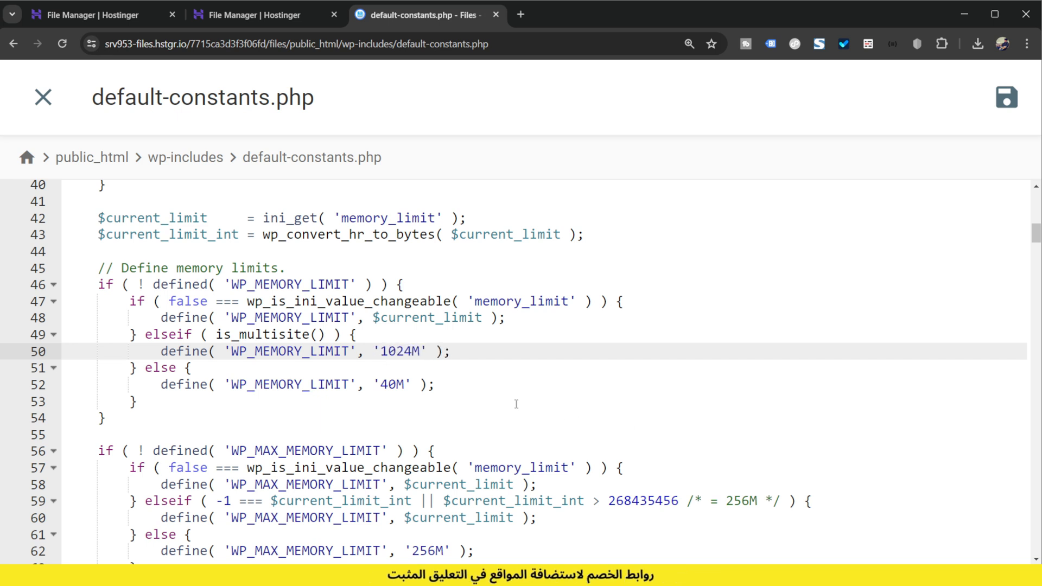
Step: Set WP_MEMORY_LIMIT in the else branch below the multisite condition to 1024M
click(402, 389)
key(BackSpace)
key(BackSpace)
text(1024)
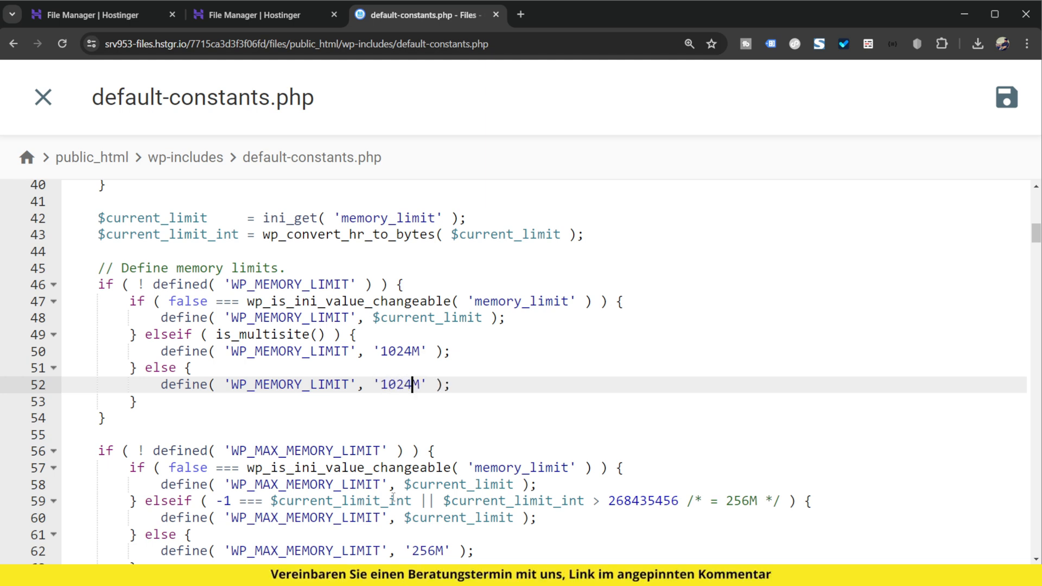
scroll(407, 460, down, 2)
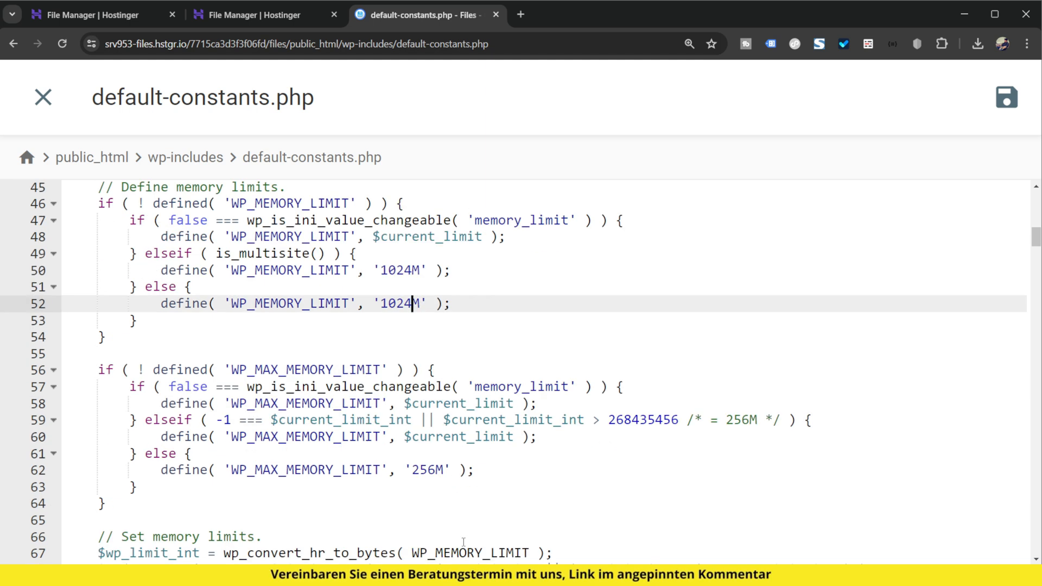
Step: Set WP_MAX_MEMORY_LIMIT in the else branch of its memory limit block to 1024M and save default-constants.php
double_click(426, 470)
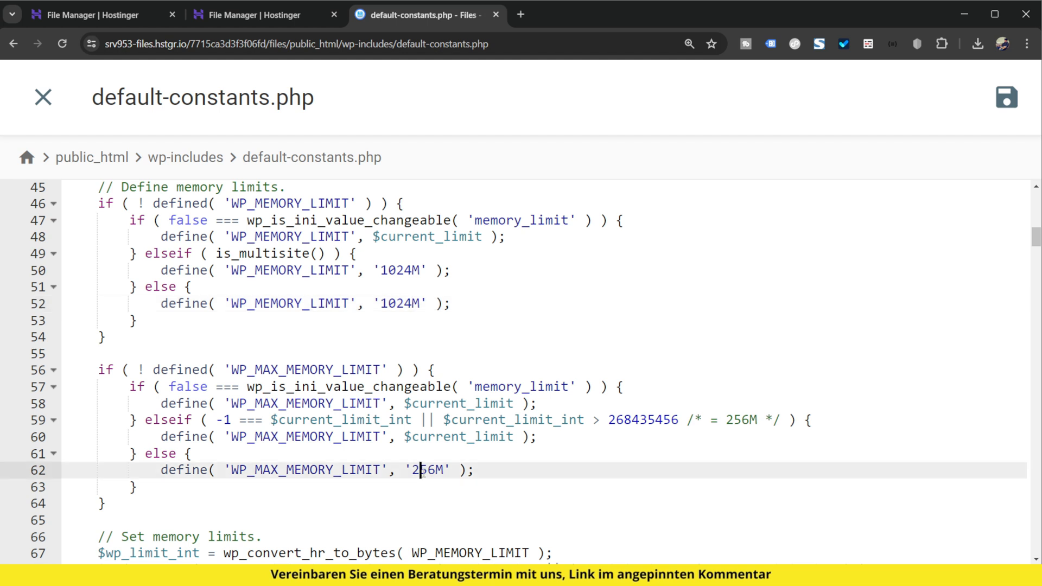
click(436, 470)
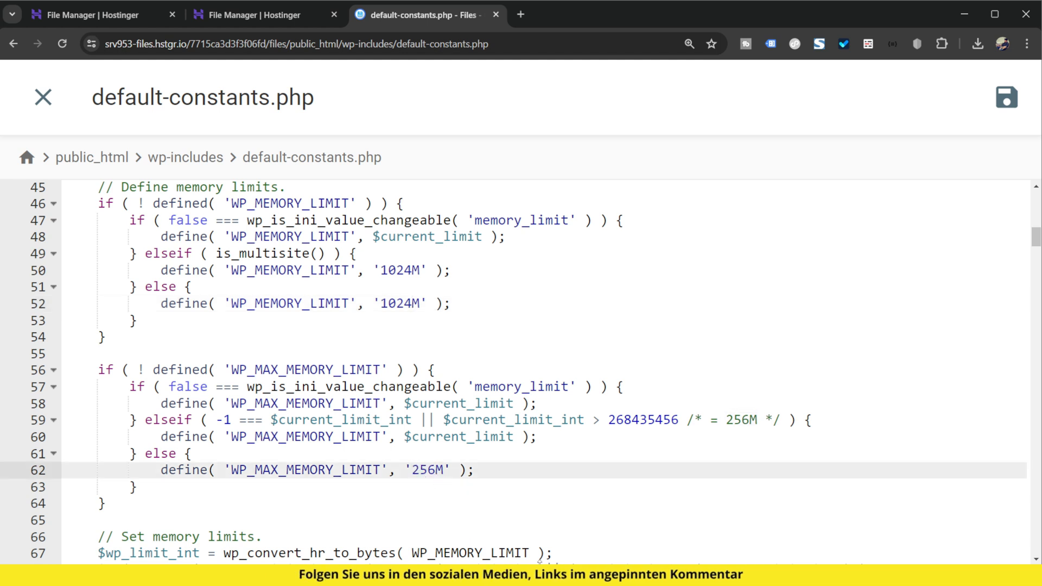
key(BackSpace)
key(BackSpace)
key(BackSpace)
text(1024)
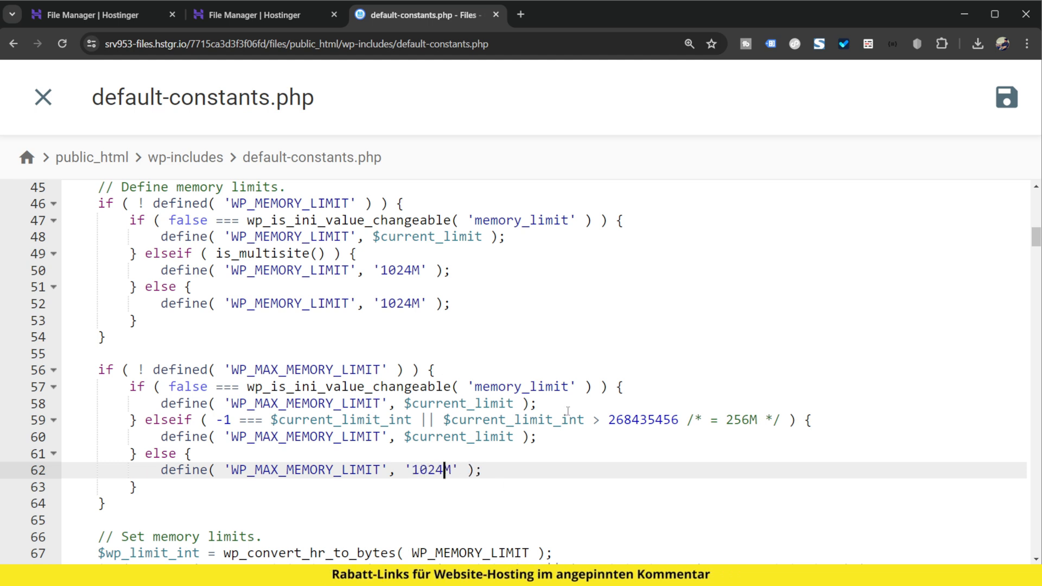
click(1006, 98)
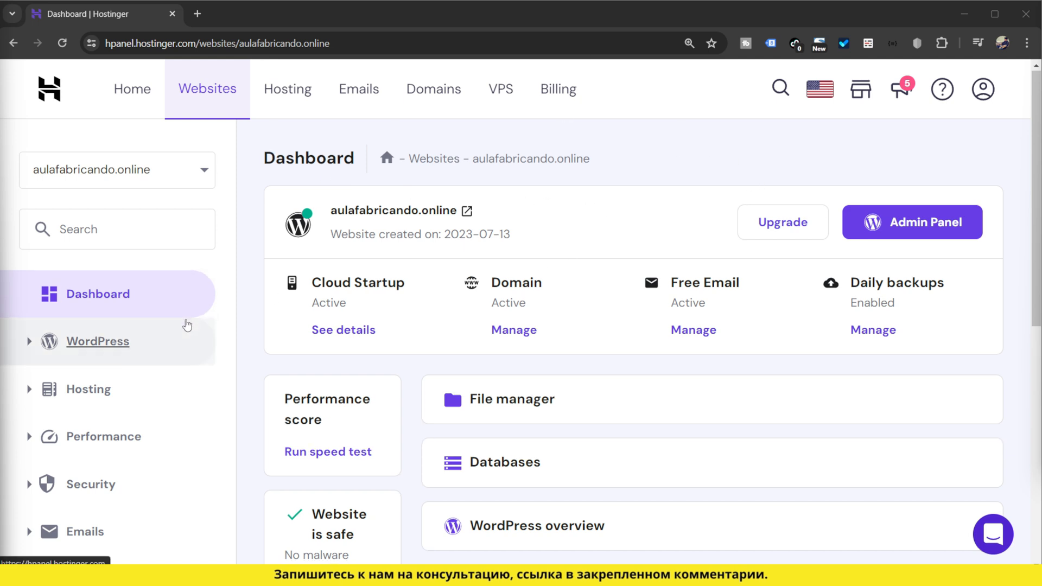
Step: Open the PHP Configuration of aulafabricando.online and review which PHP versions can be selected
scroll(184, 326, down, 8)
click(108, 374)
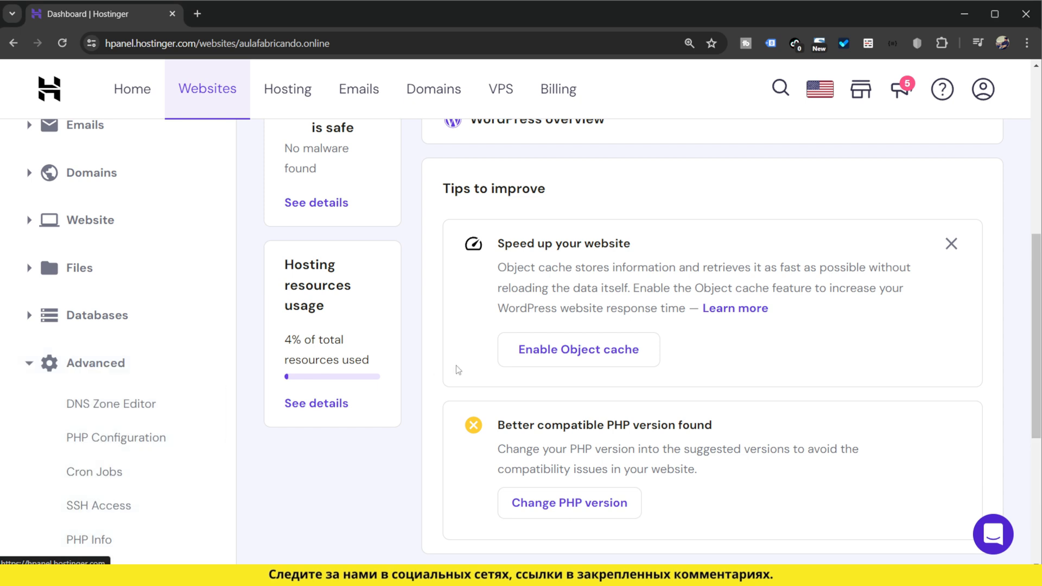
click(110, 444)
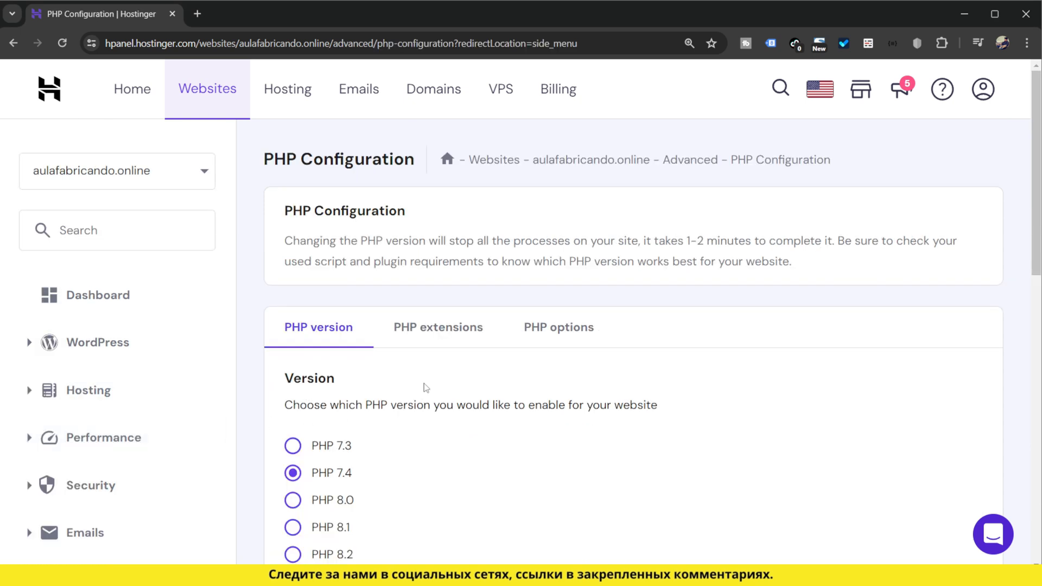
scroll(472, 372, down, 3)
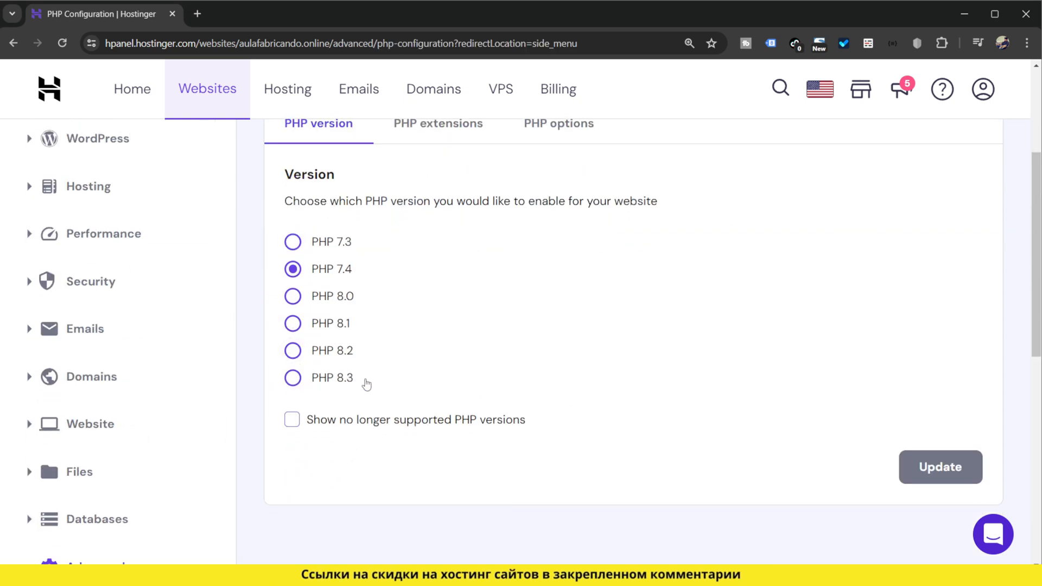
scroll(437, 388, up, 1)
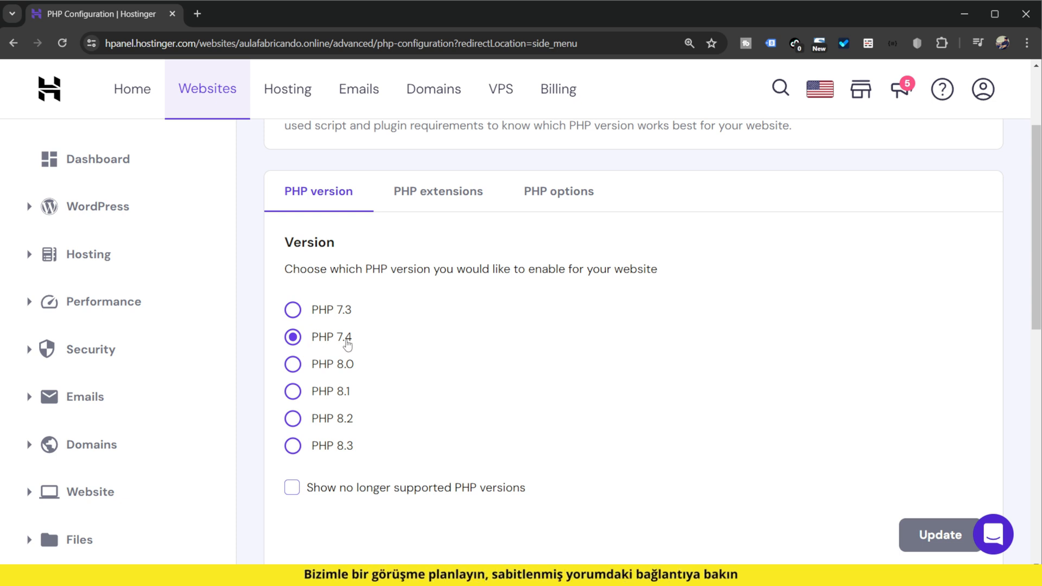
scroll(944, 547, down, 1)
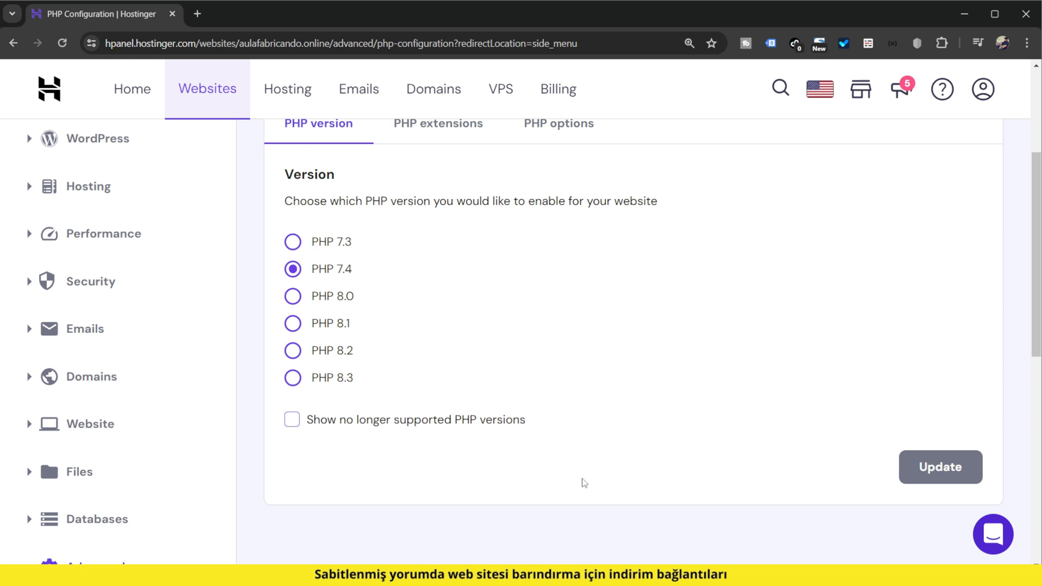
scroll(583, 483, up, 3)
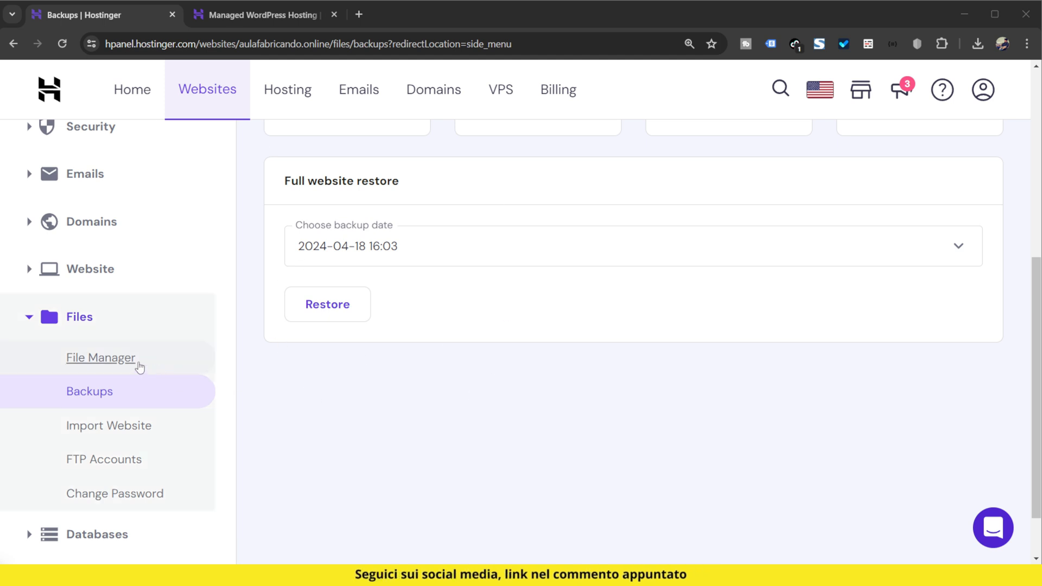
Step: Open the File Manager for only the aulafabricando.online files and go into the public_html folder
click(106, 357)
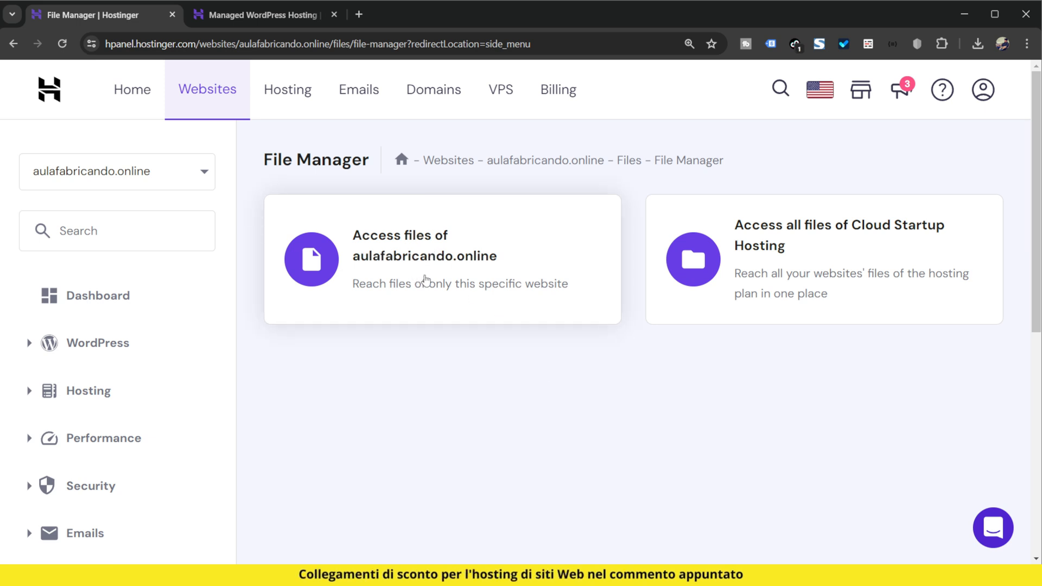
click(424, 276)
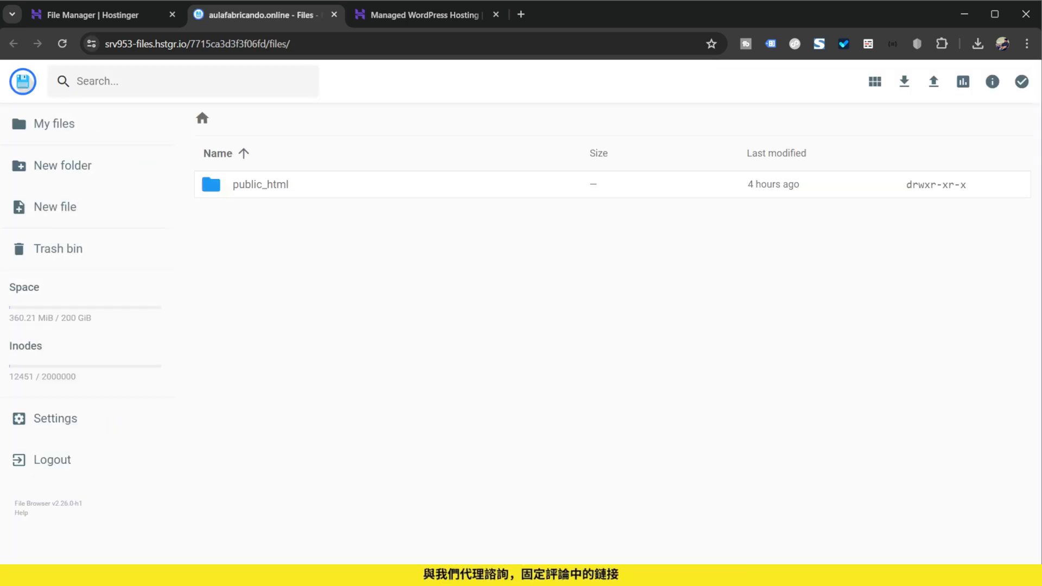
click(262, 194)
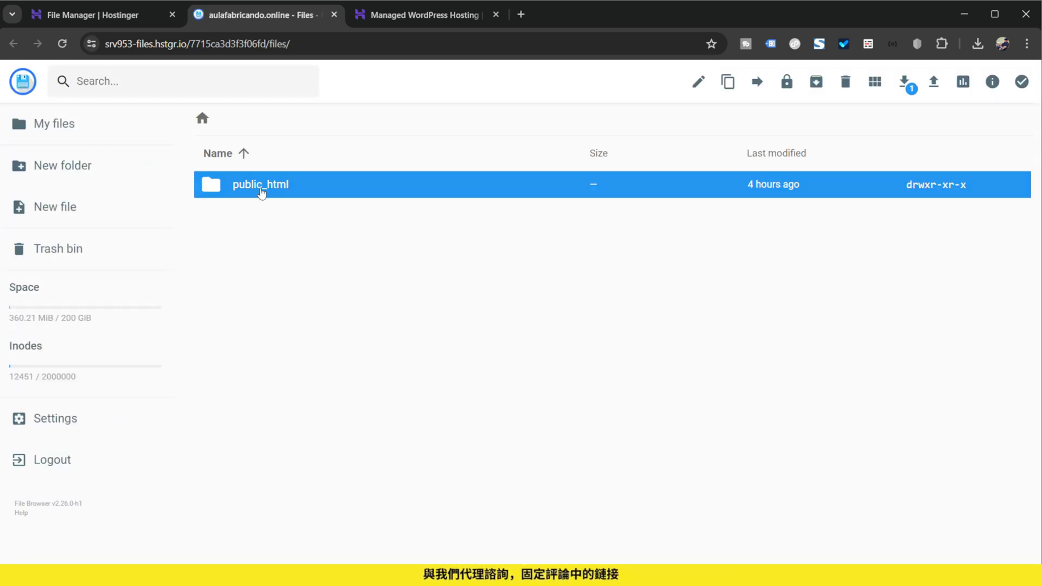
double_click(266, 193)
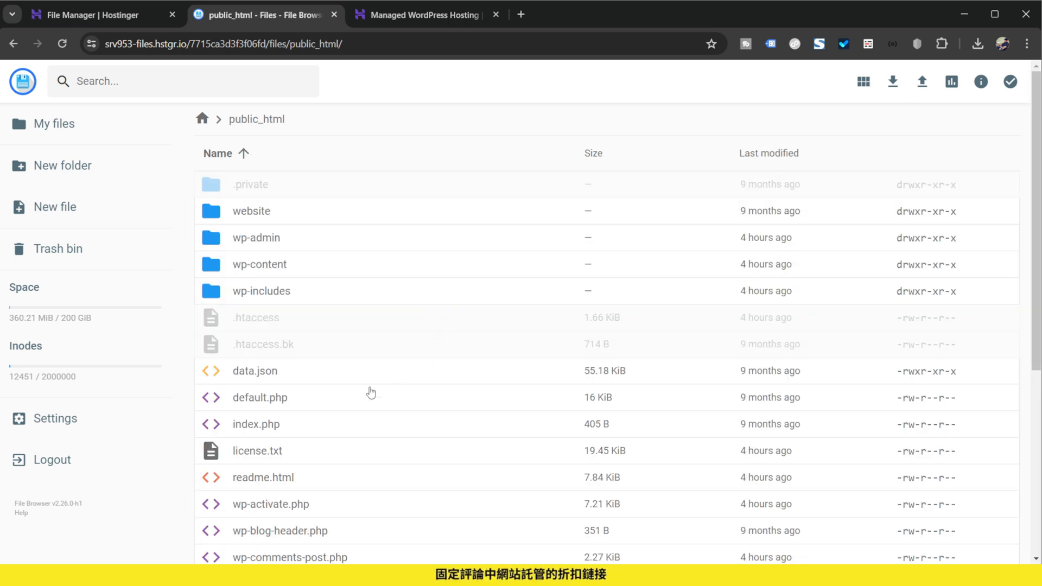
Step: Copy the .htaccess file from public_html to its parent folder as a backup
scroll(359, 391, down, 1)
click(278, 252)
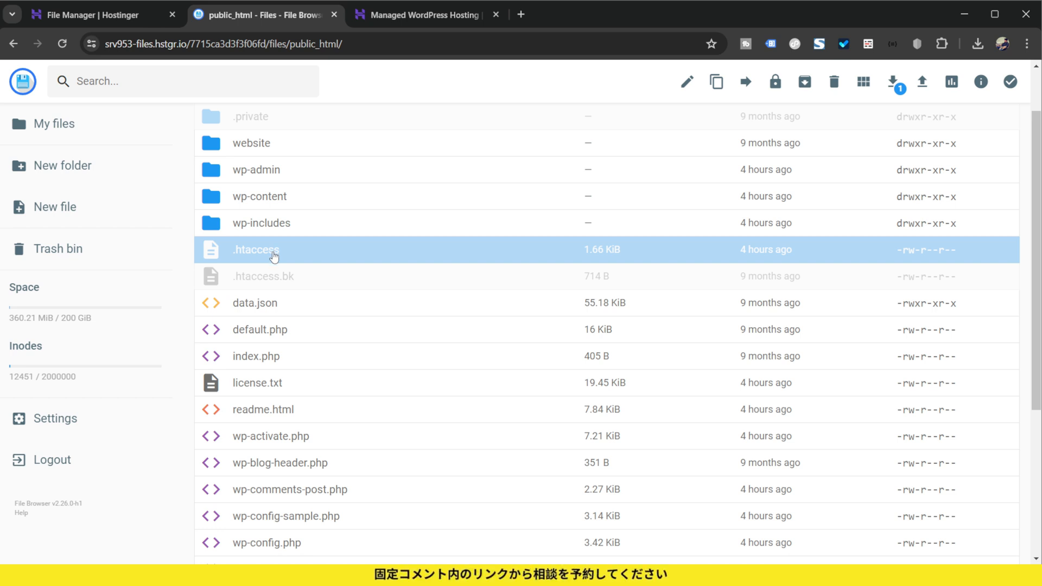
right_click(274, 256)
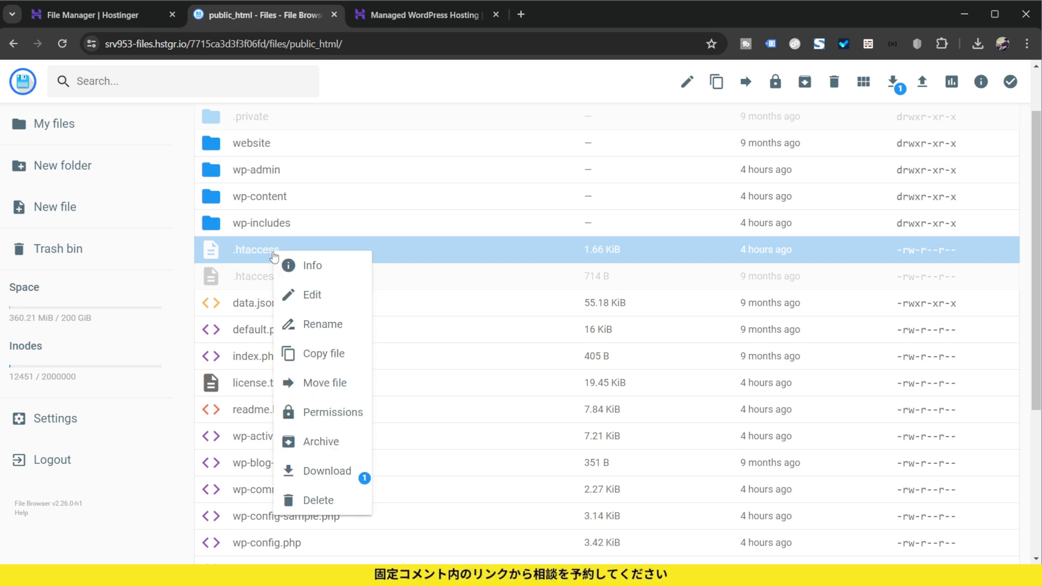
click(344, 358)
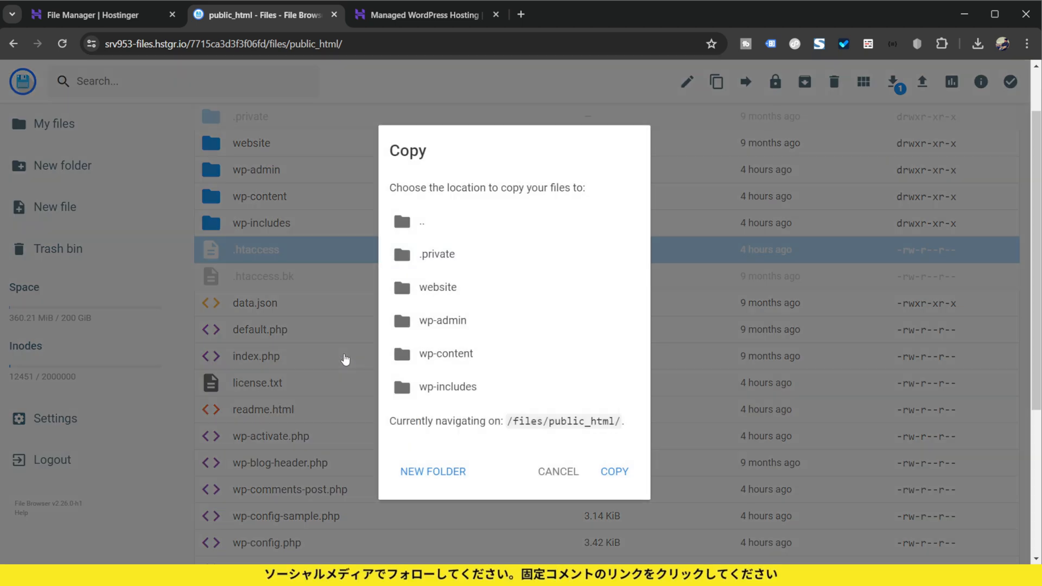
click(464, 229)
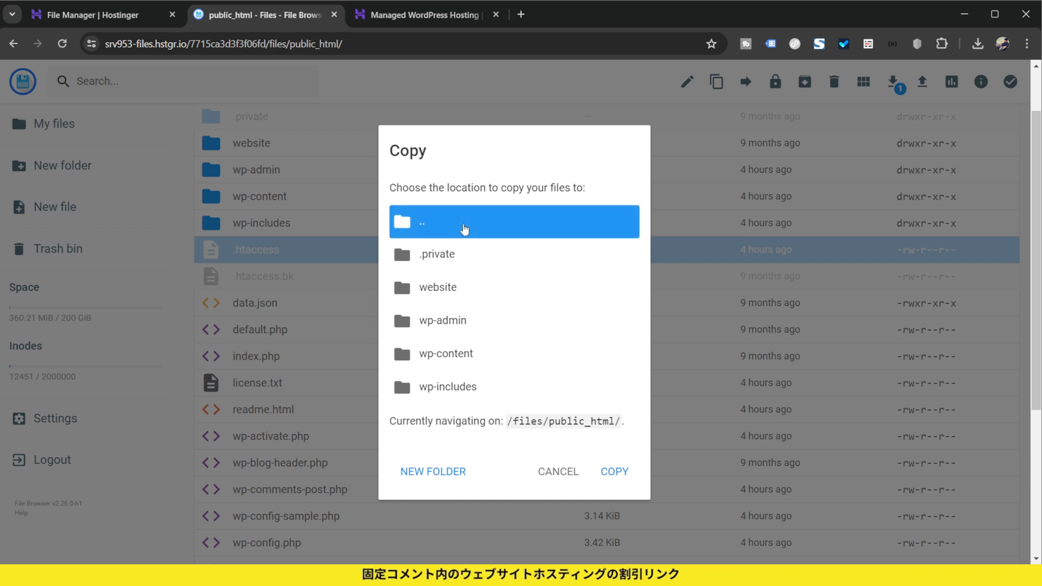
click(615, 473)
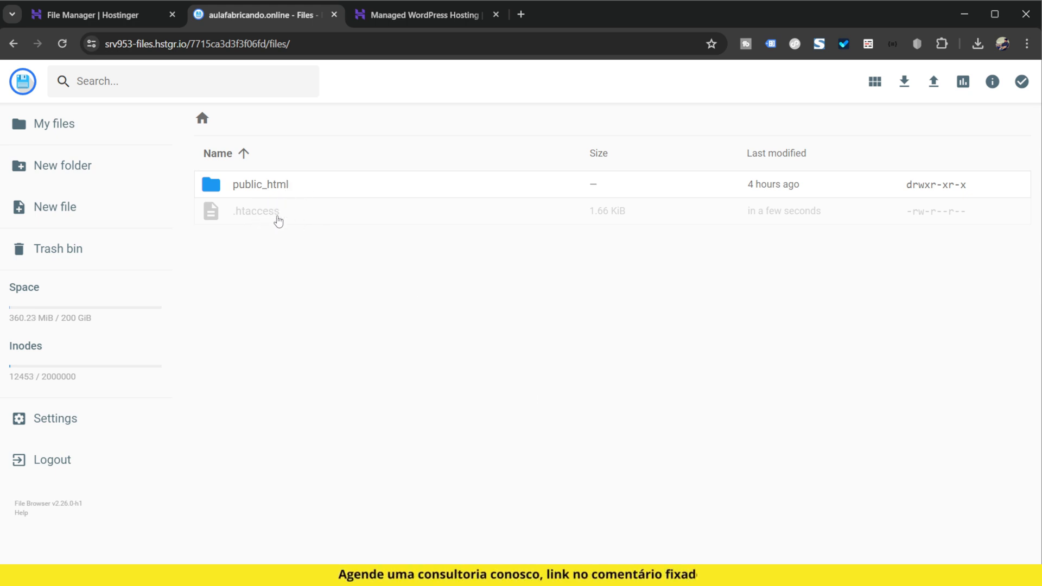
Step: Go back into public_html and archive the .htaccess file in zip format under the name .htaccess
click(295, 186)
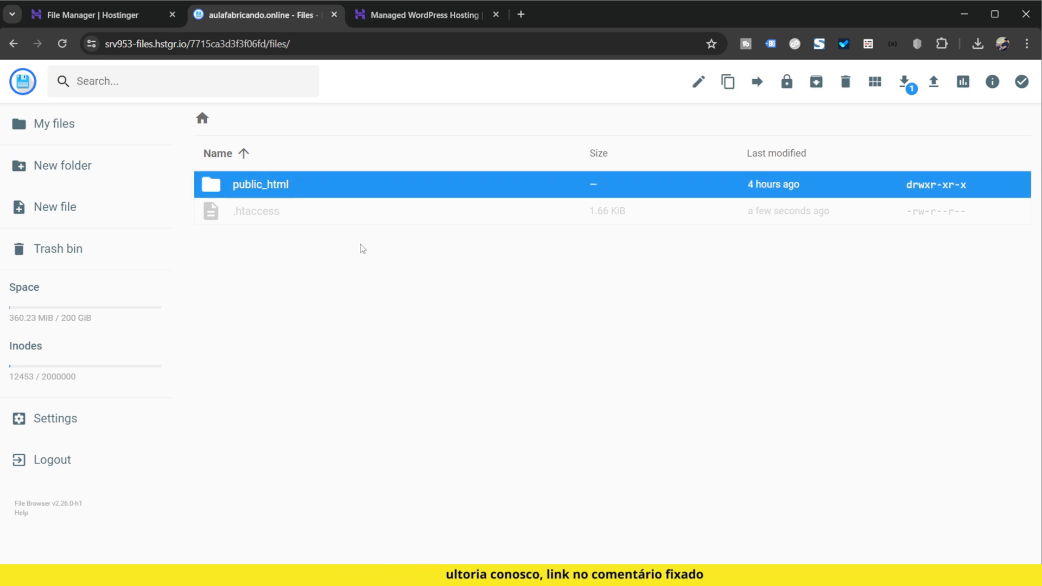
double_click(295, 185)
scroll(345, 320, down, 1)
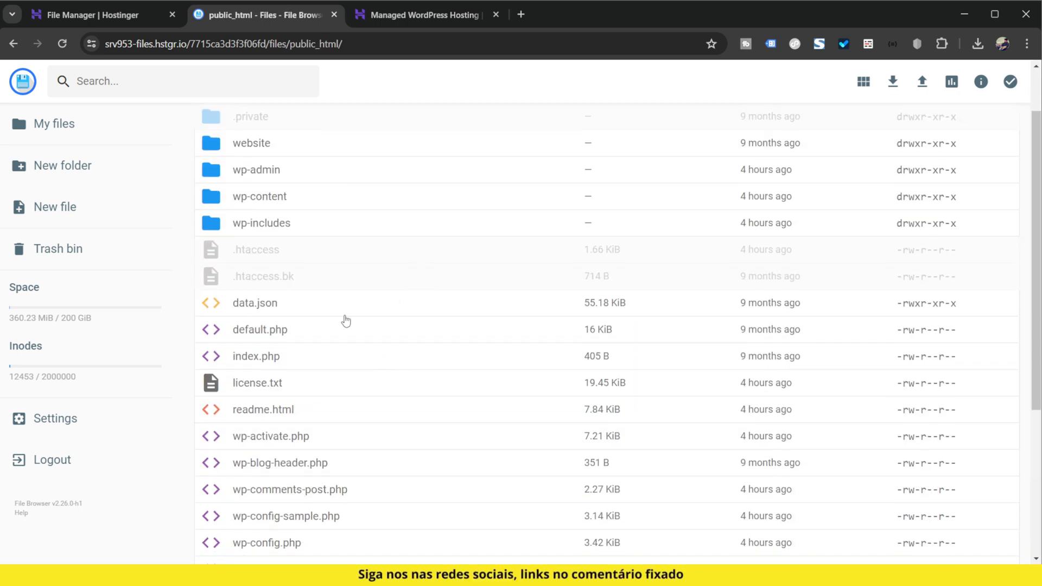
right_click(284, 254)
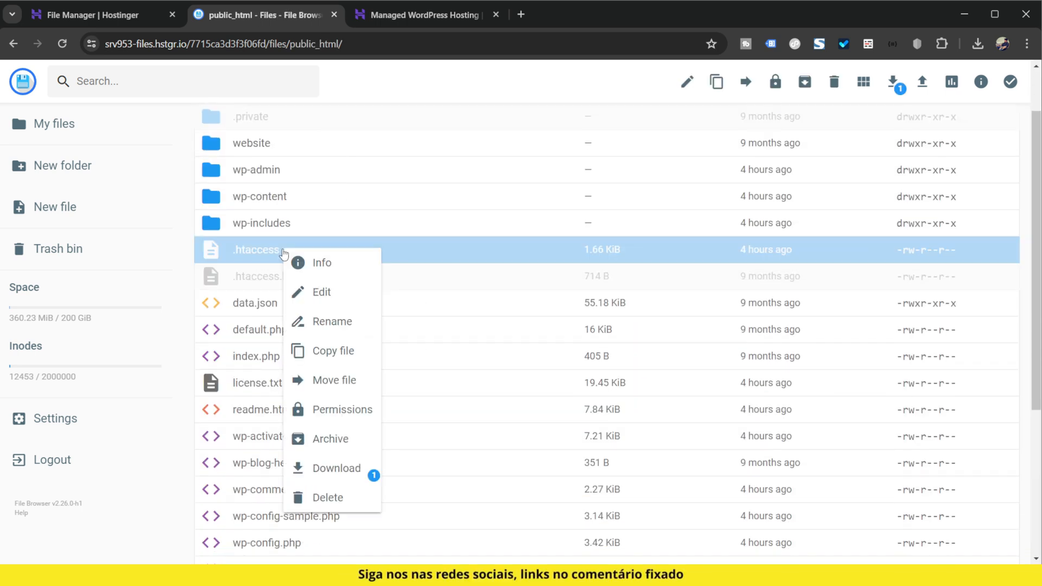
click(348, 446)
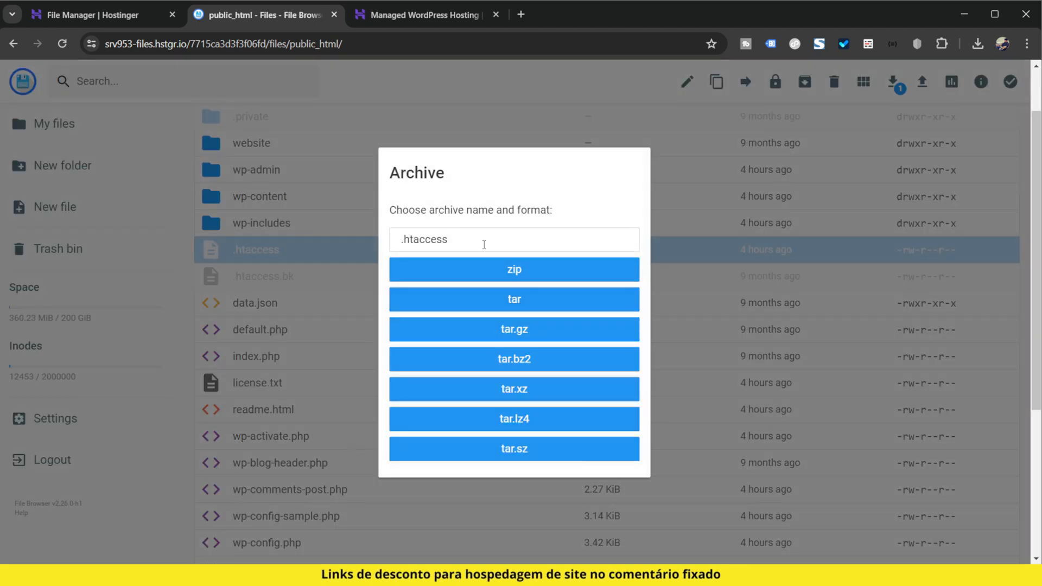
click(498, 274)
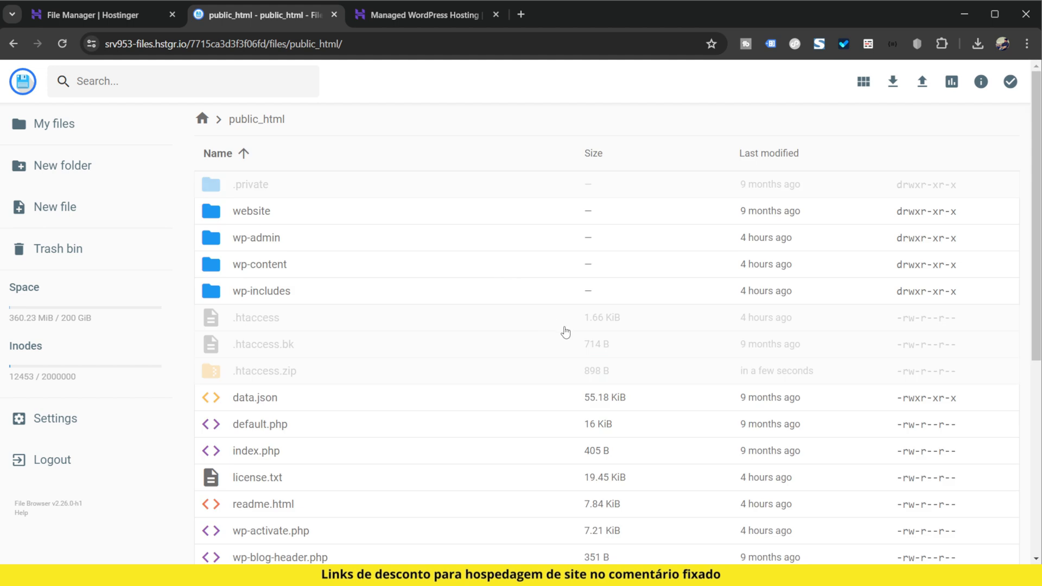
click(297, 379)
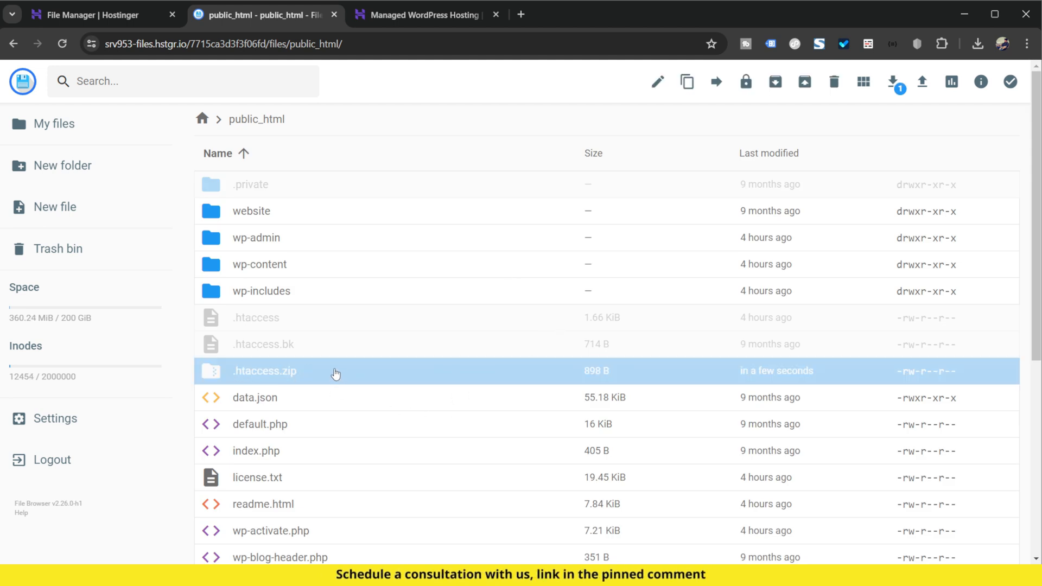
Step: Open the .htaccess file in public_html and examine its LiteSpeed cache and WordPress rewrite rules at a larger zoom
double_click(274, 321)
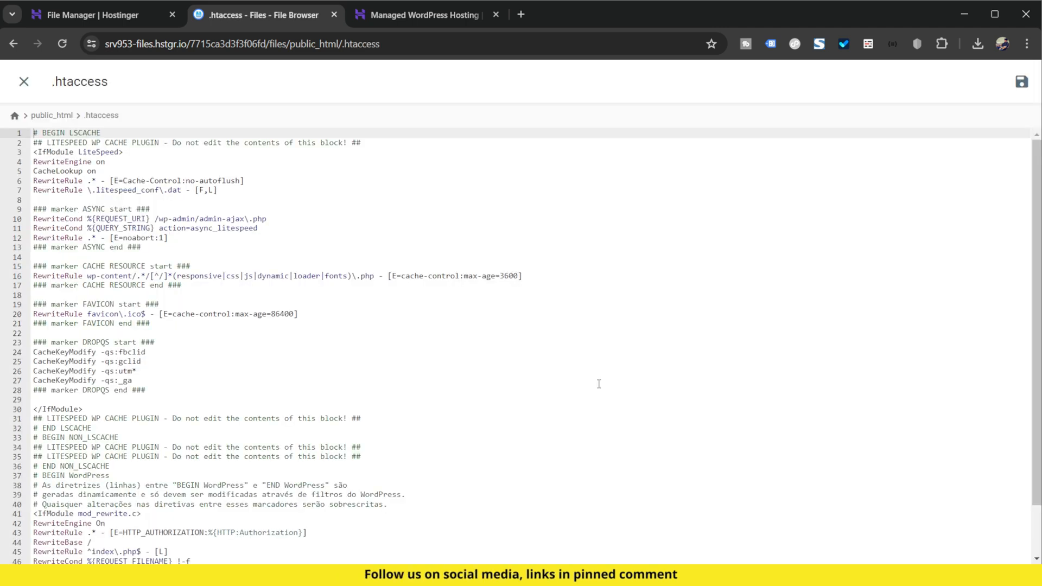
scroll(450, 330, down, 2)
scroll(442, 338, up, 2)
scroll(442, 341, down, 2)
ctrl+scroll(442, 342, up, 4)
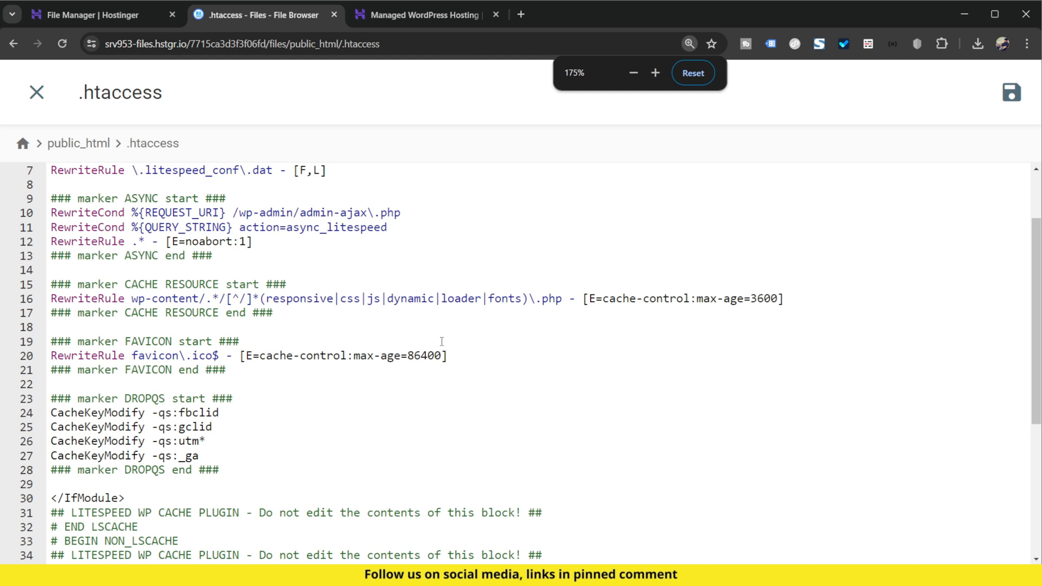
ctrl+scroll(441, 341, up, 1)
scroll(437, 345, up, 3)
scroll(434, 348, down, 2)
scroll(435, 347, down, 8)
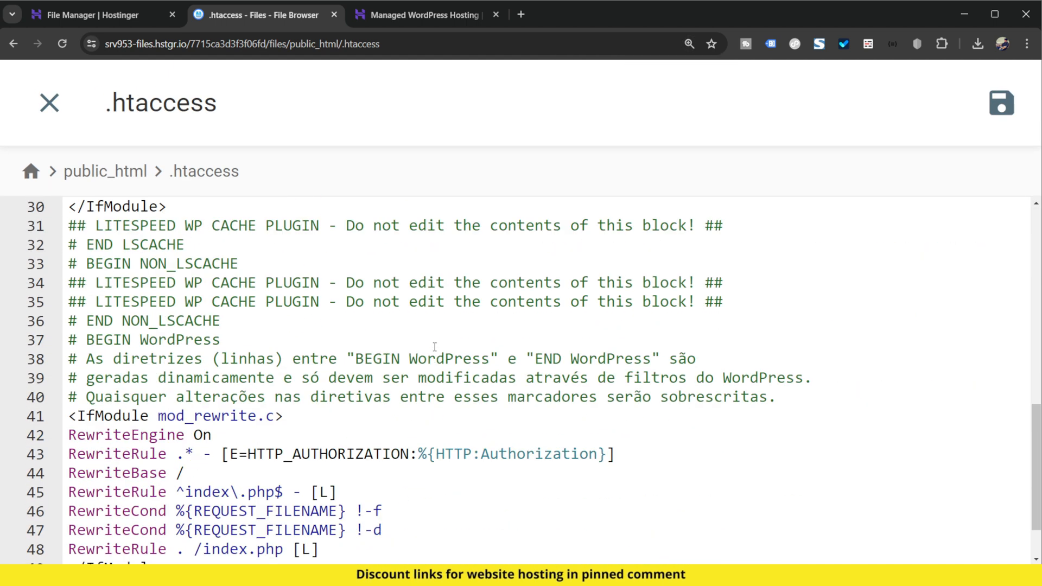
scroll(435, 347, down, 1)
scroll(434, 347, up, 11)
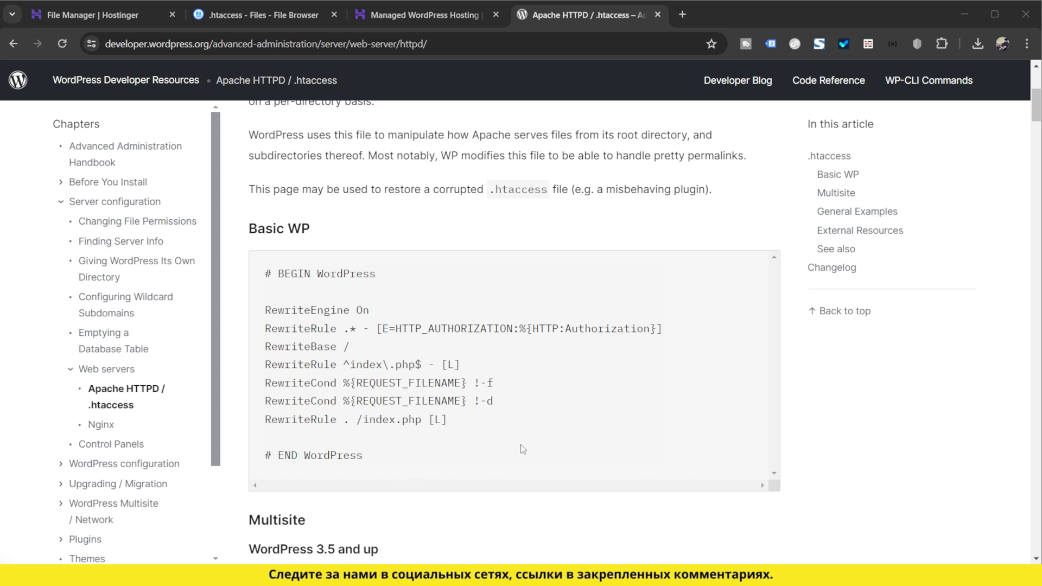
Step: Copy the complete Basic WP code block, from # BEGIN WordPress to # END WordPress, from the WordPress Apache HTTPD / .htaccess page
click(433, 464)
drag(408, 464, 265, 273)
right_click(301, 342)
click(332, 359)
Step: Replace the entire content of the open .htaccess file with the copied Basic WP rules and save it
click(261, 15)
click(415, 339)
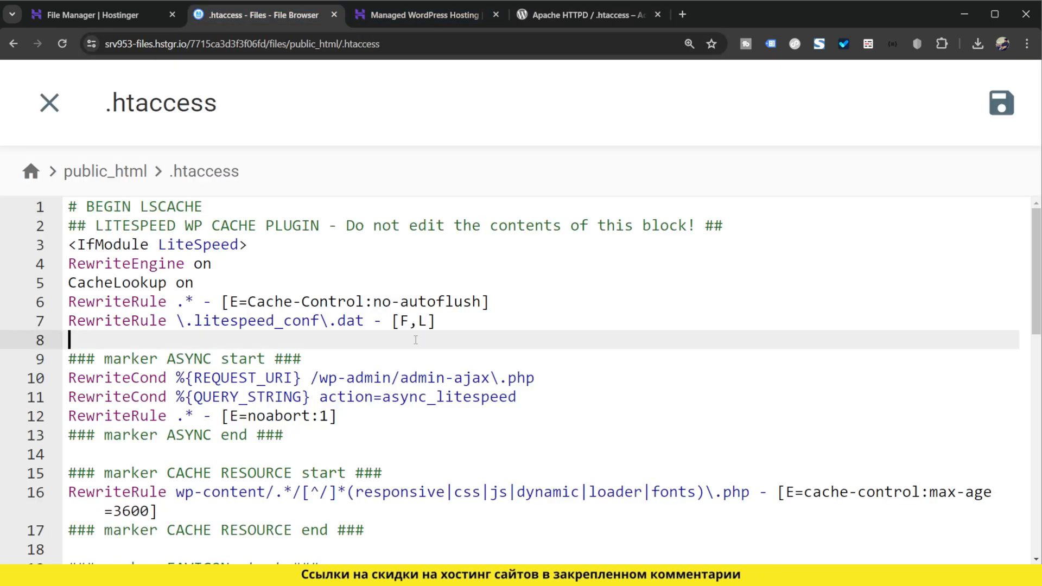
key(ctrl+a)
key(ctrl+v)
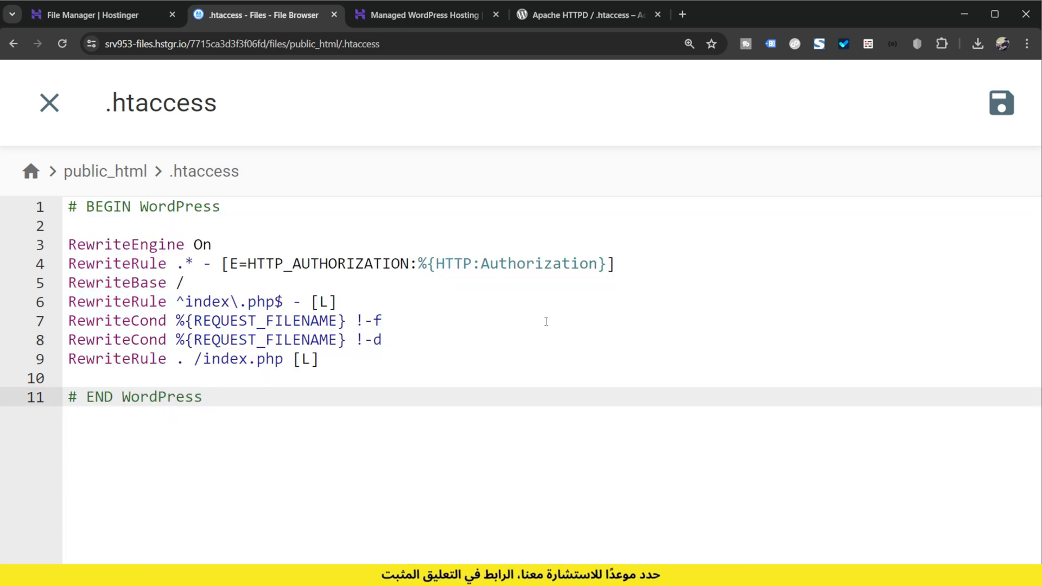
click(1003, 111)
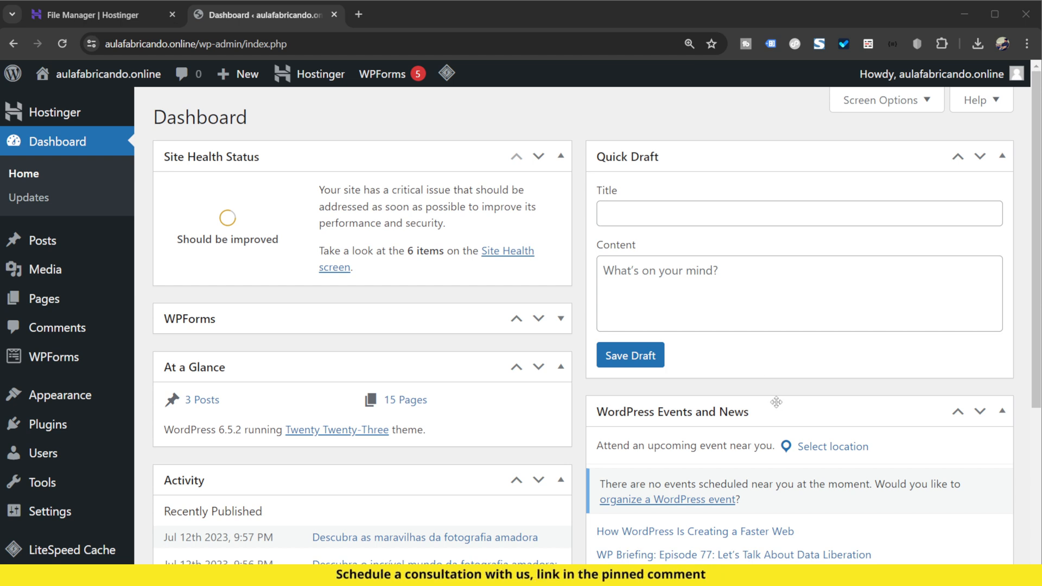
Step: Activate the Twenty Twenty-Four theme in the WordPress admin of aulafabricando.online
click(89, 397)
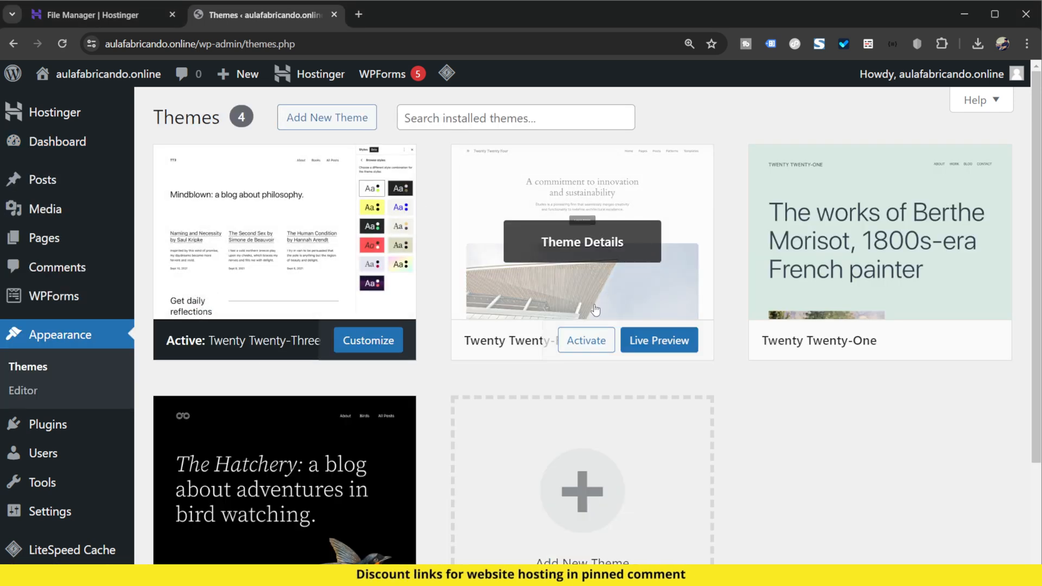
key(ctrl+plus)
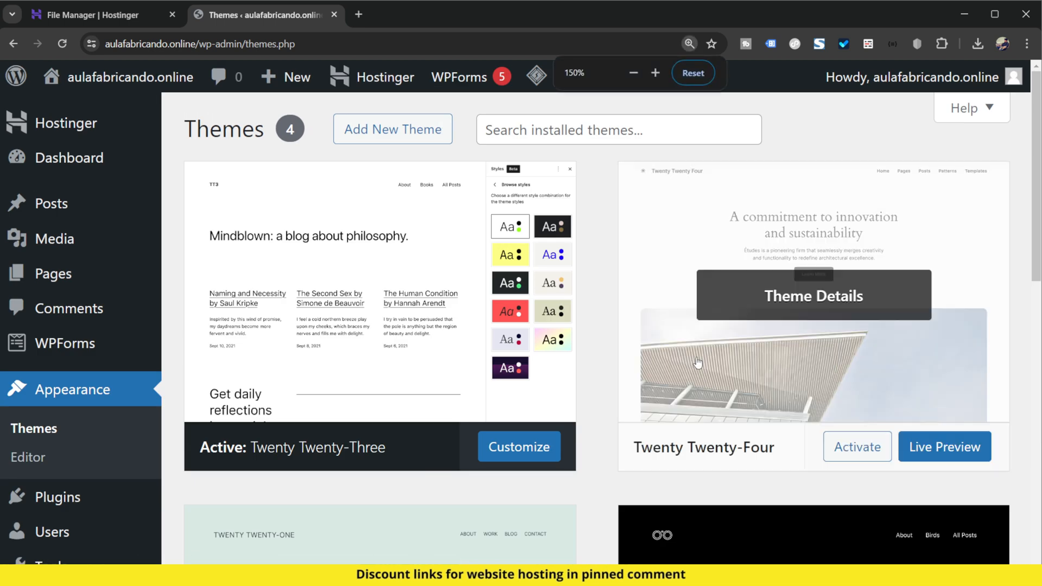
click(856, 449)
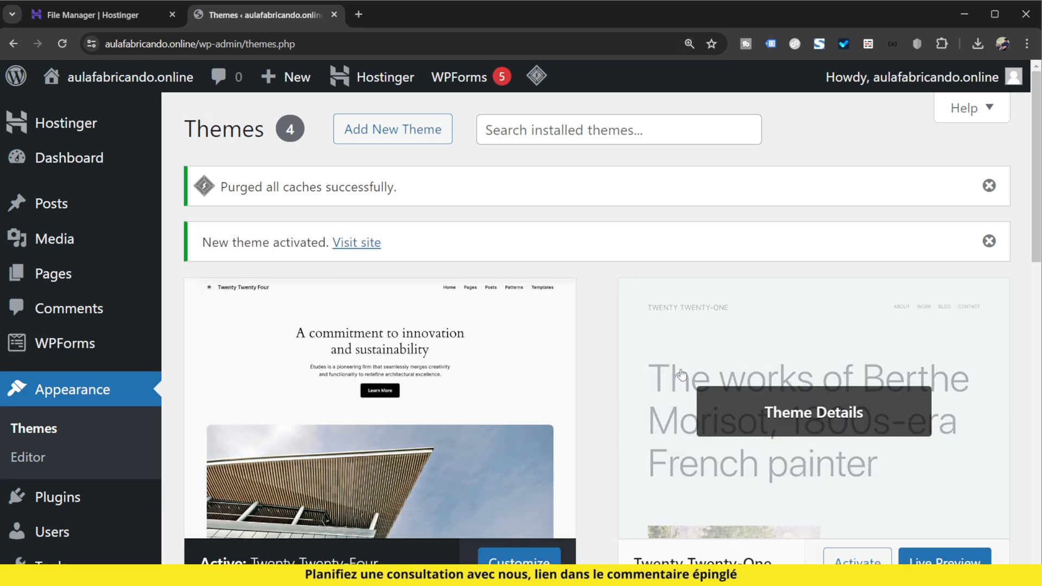
Step: View the aulafabricando.online homepage in a separate tab to check how it displays, and close that tab
mouse_move(139, 76)
middle_click(98, 116)
click(373, 21)
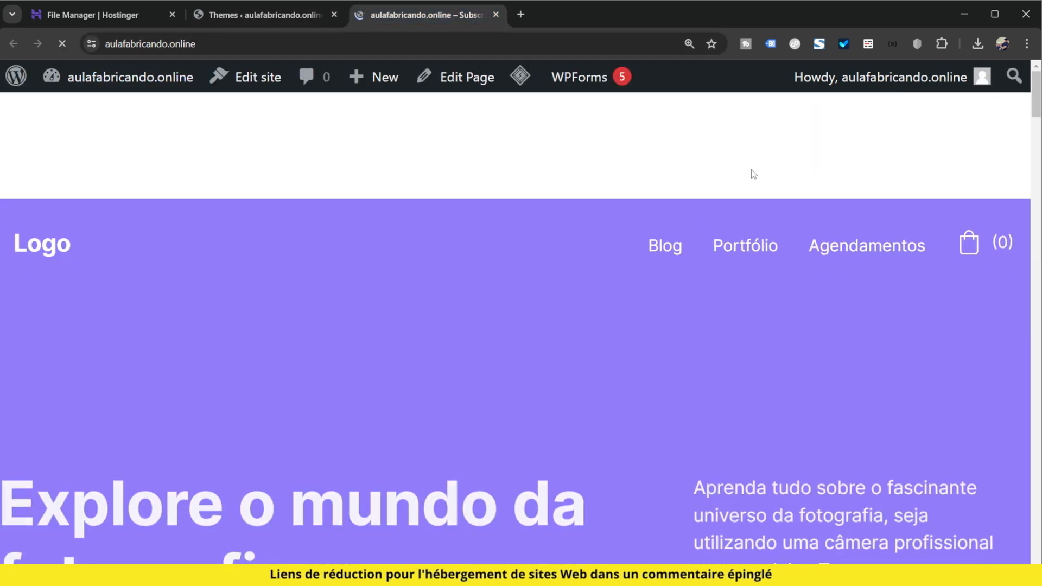
scroll(660, 375, down, 4)
click(496, 16)
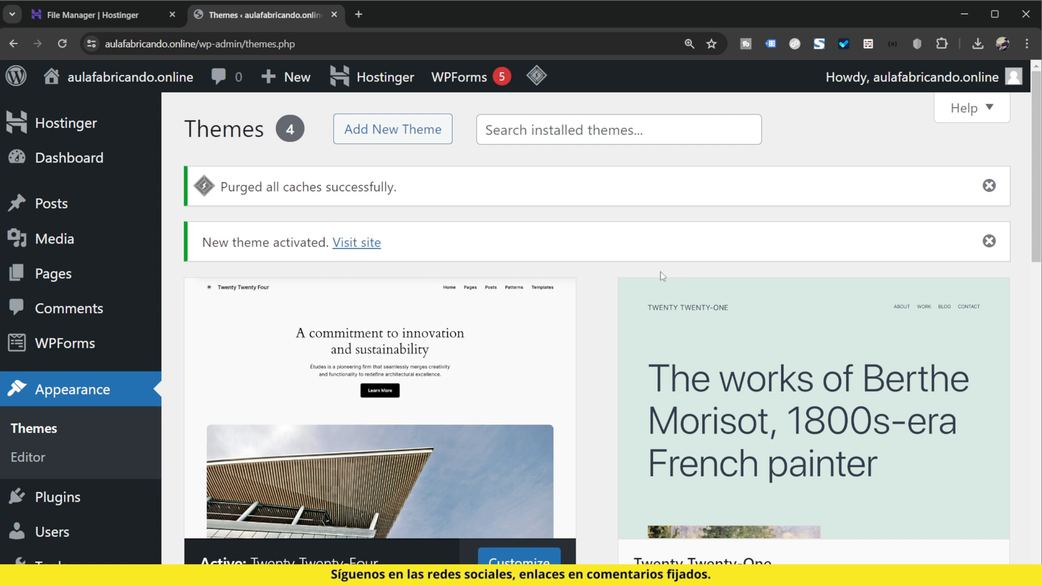
Step: Open the public_html/wp-content/themes folder of aulafabricando.online in the Hostinger file manager
click(80, 16)
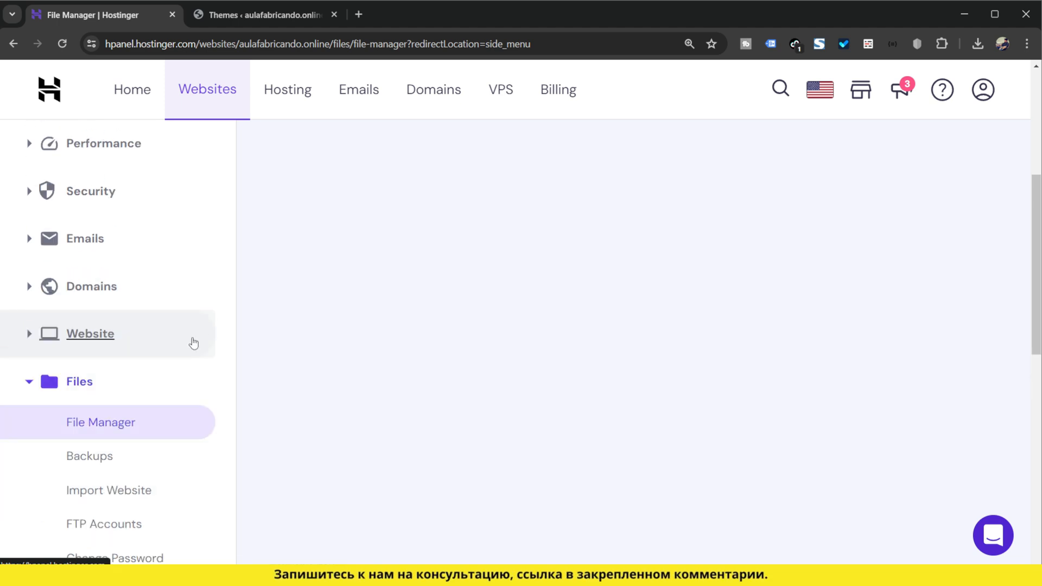
click(428, 267)
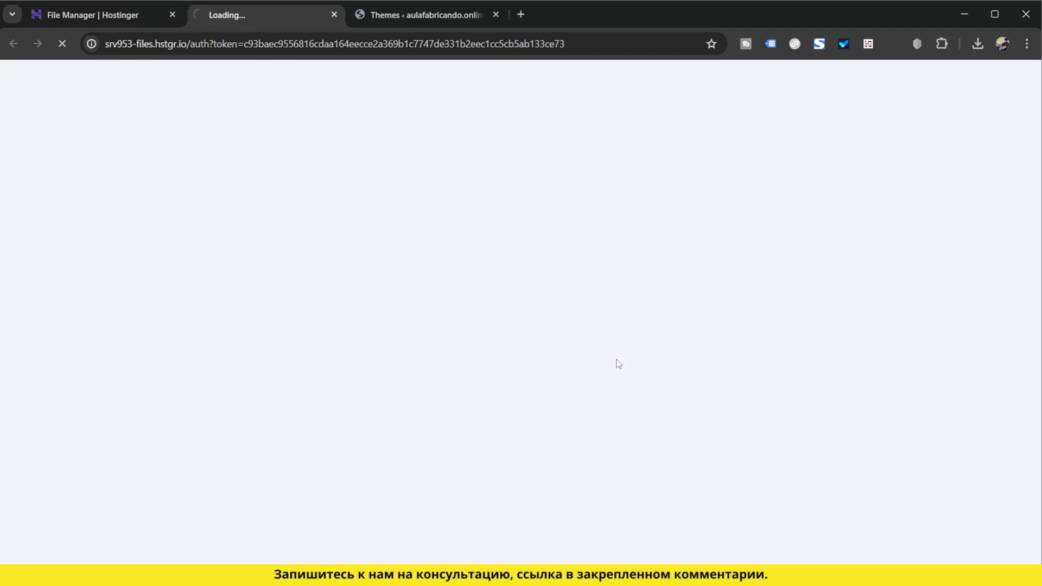
double_click(359, 228)
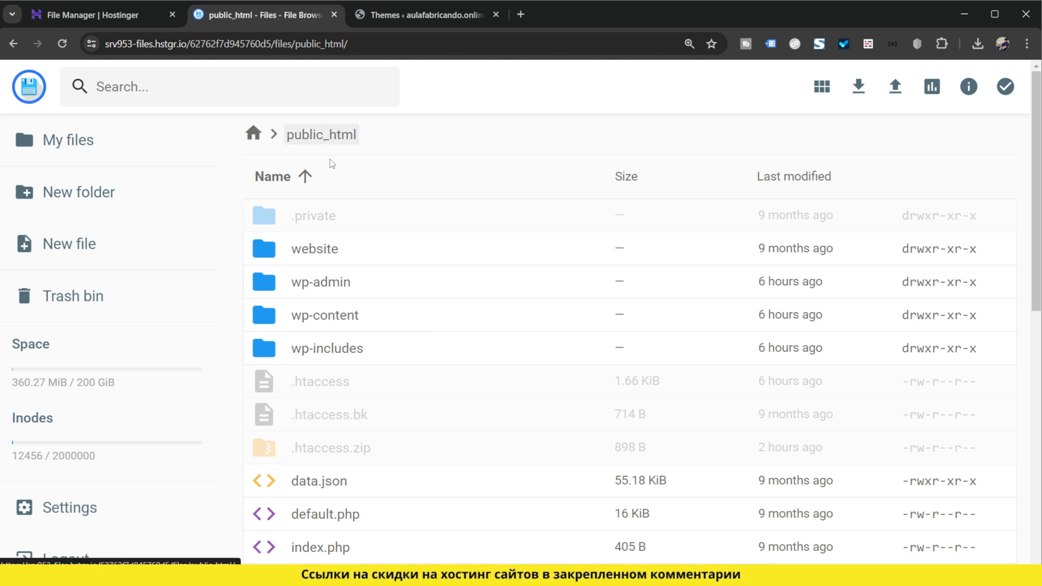
double_click(389, 318)
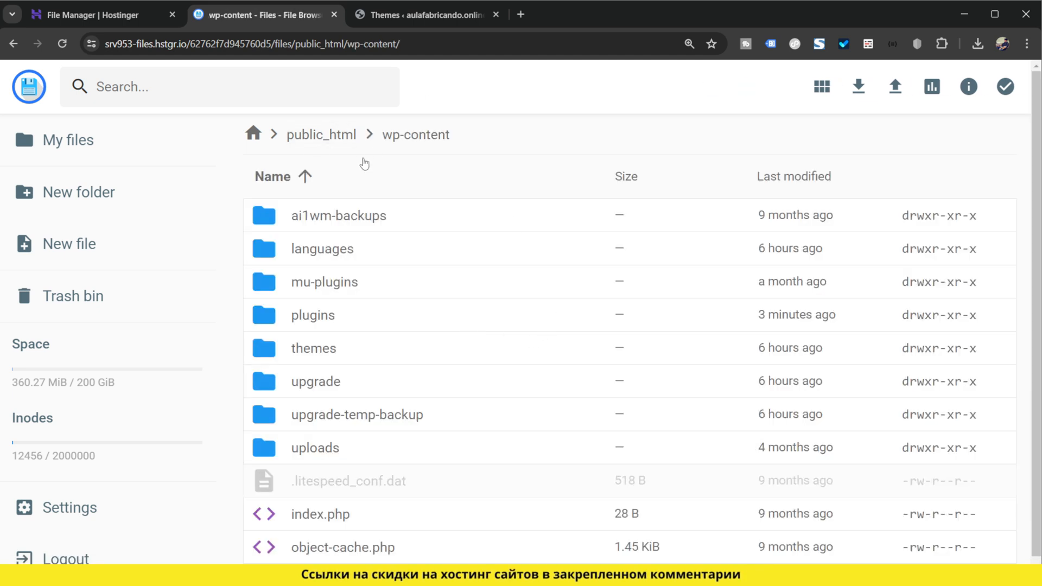
double_click(342, 350)
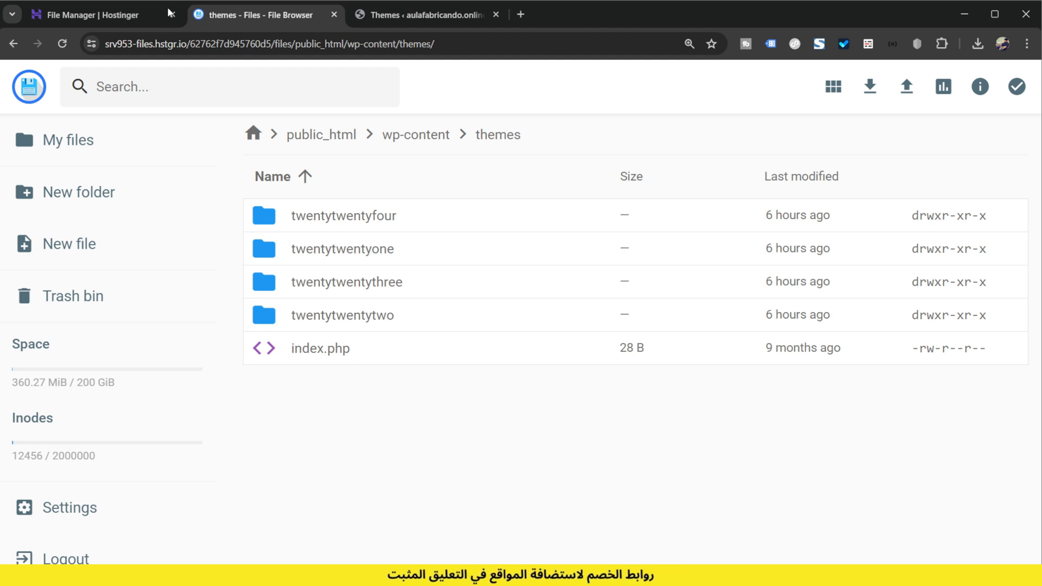
Step: Open phpMyAdmin for the aulafabricando.online database from the Hostinger panel
click(108, 15)
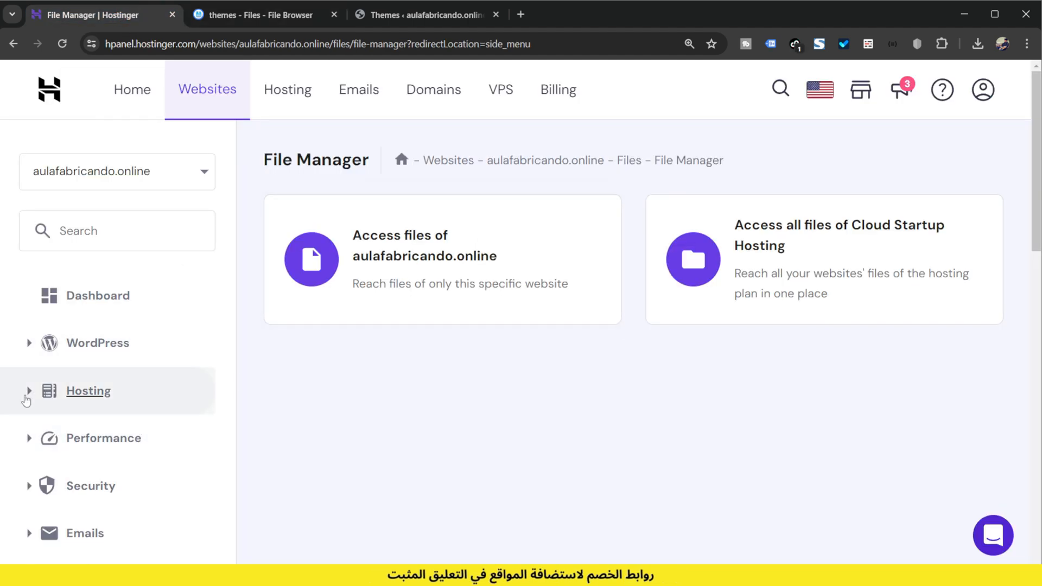
scroll(142, 421, down, 3)
scroll(142, 424, down, 5)
click(142, 423)
scroll(170, 439, down, 1)
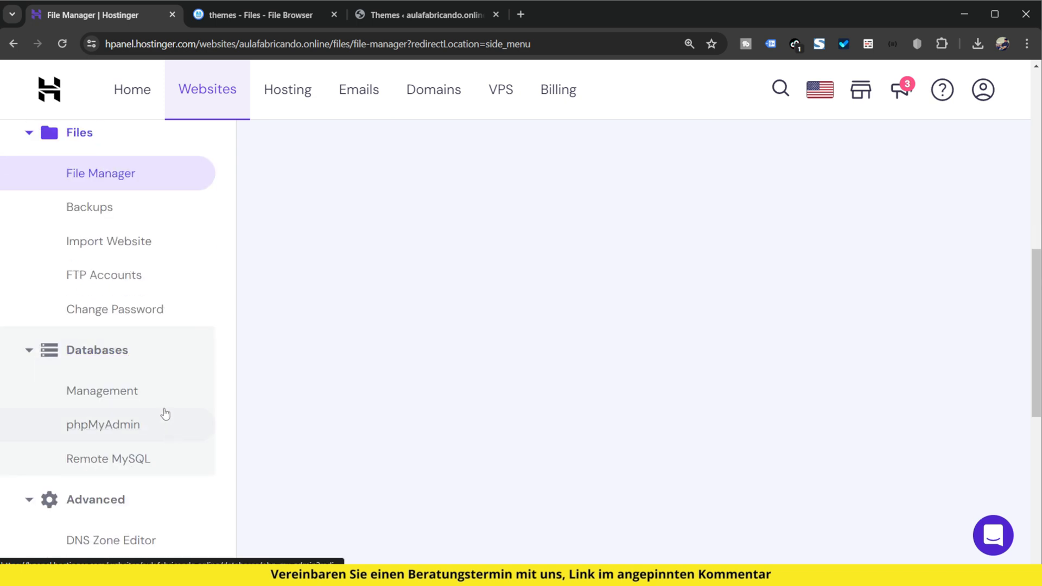
click(111, 425)
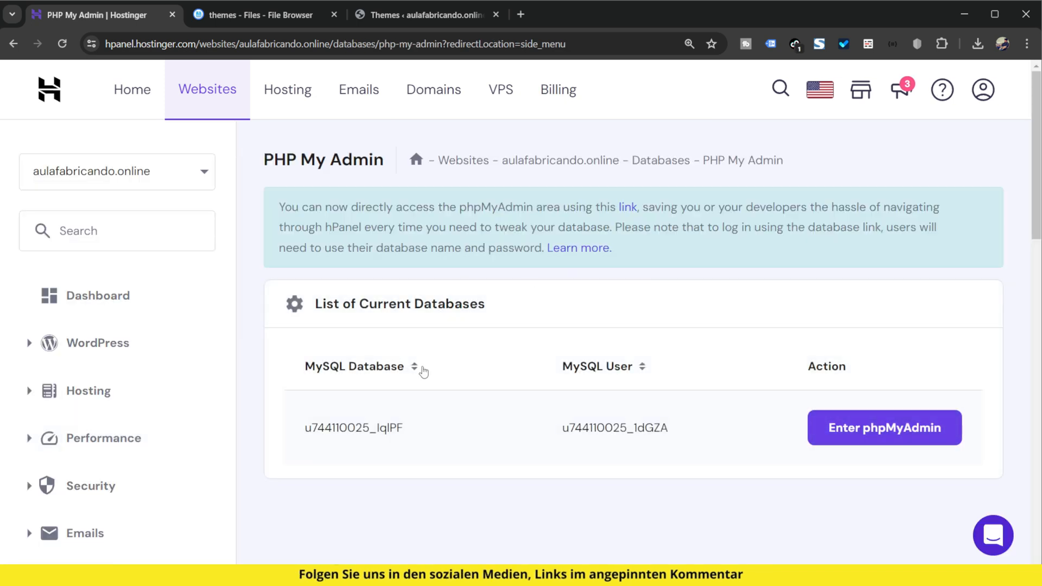
click(865, 428)
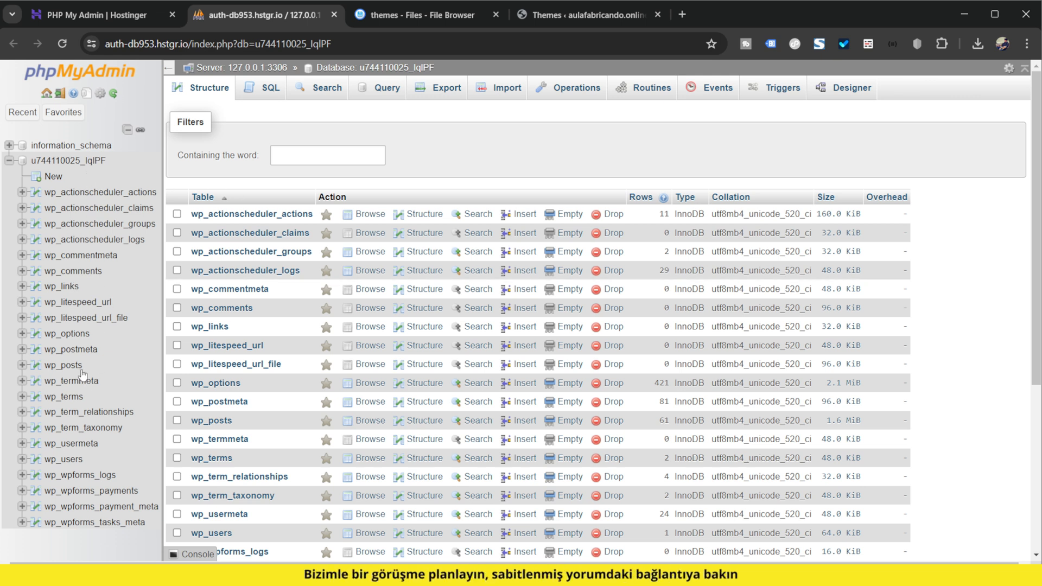
Step: Go to page 2 of the wp_options table and locate the template and stylesheet rows, selecting the template value
click(78, 335)
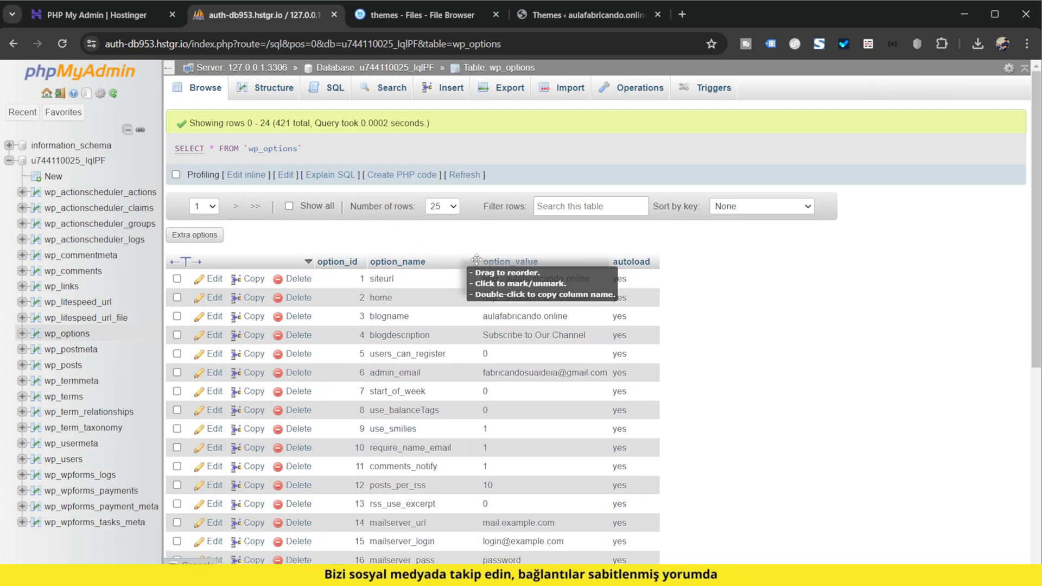
scroll(508, 276, down, 5)
scroll(681, 433, up, 5)
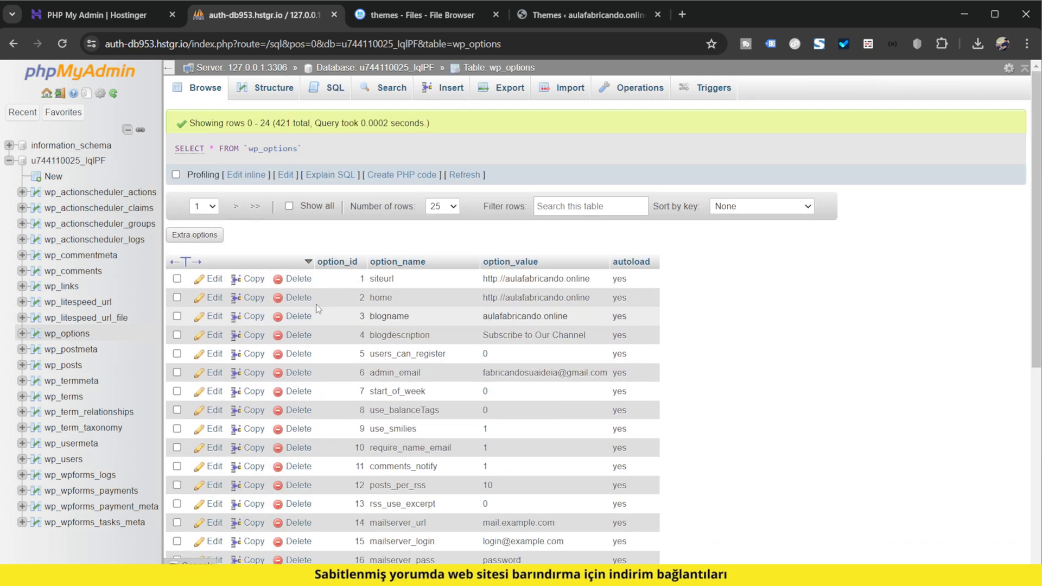
click(212, 207)
click(205, 227)
click(237, 206)
click(233, 230)
scroll(689, 367, down, 4)
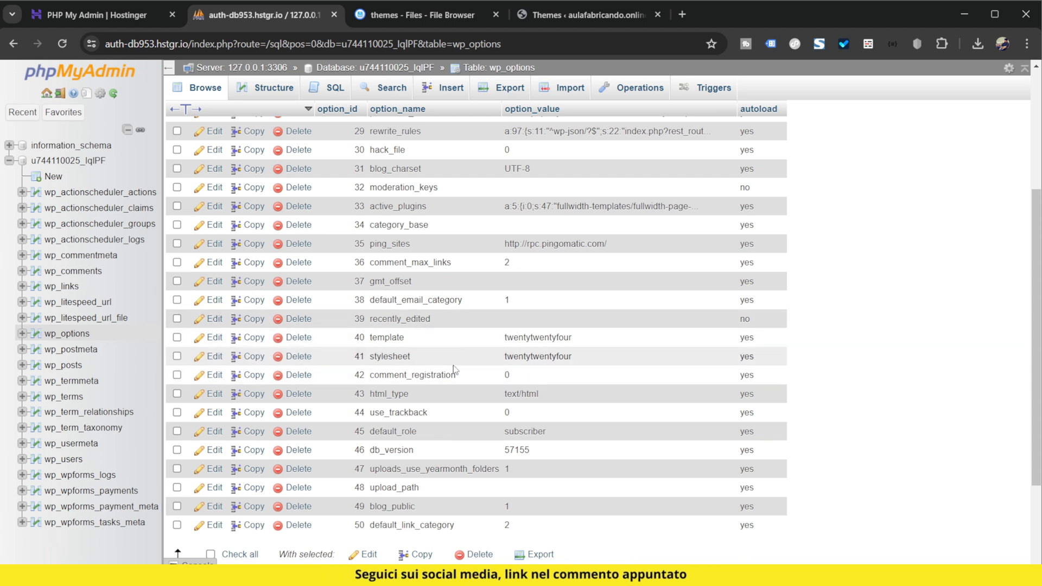
key(ctrl+plus)
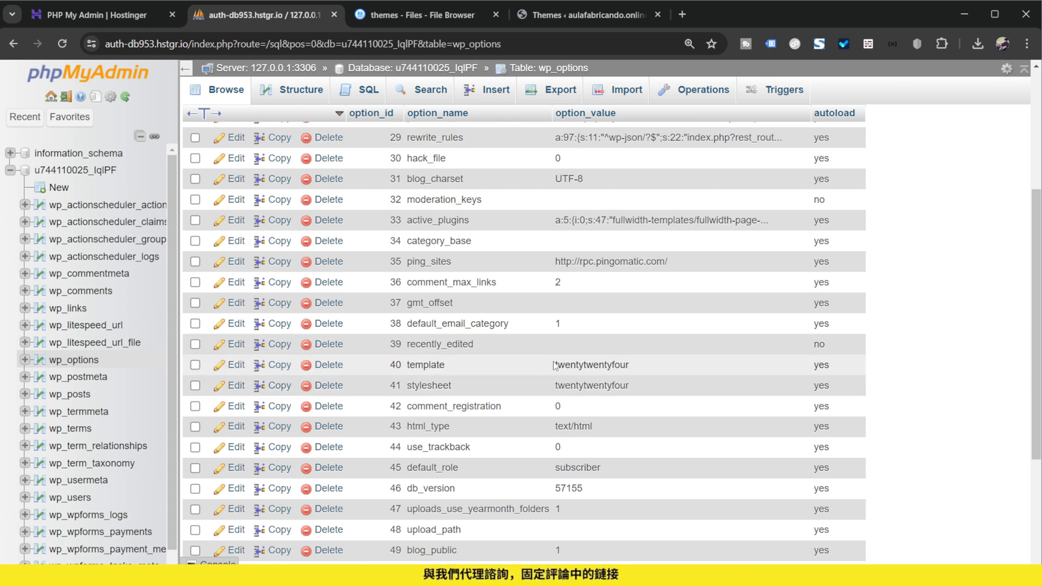
drag(555, 364, 606, 372)
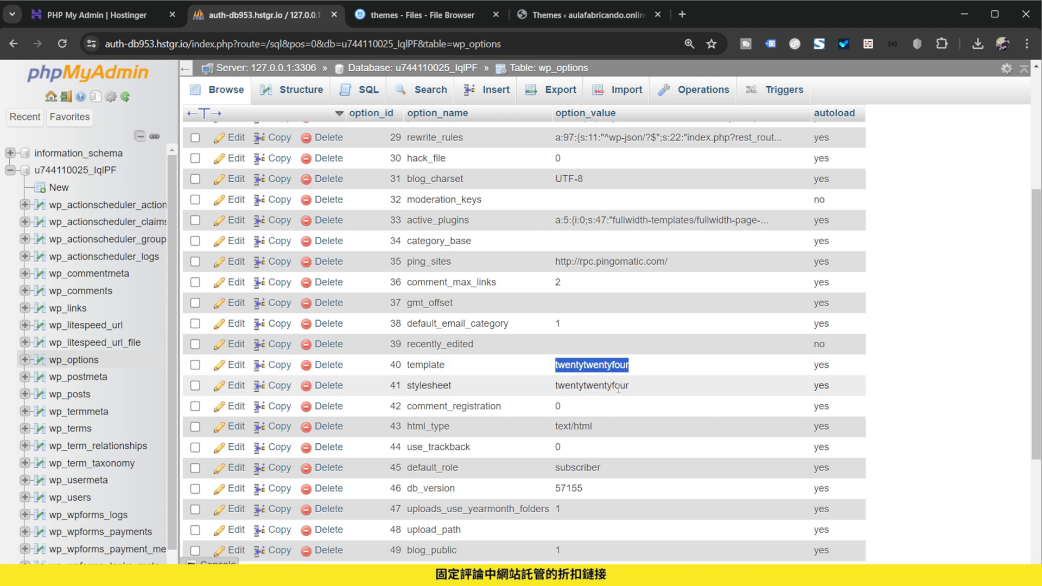
Step: Copy the folder name twentytwentythree from the themes folder in the file browser without renaming the folder
click(415, 15)
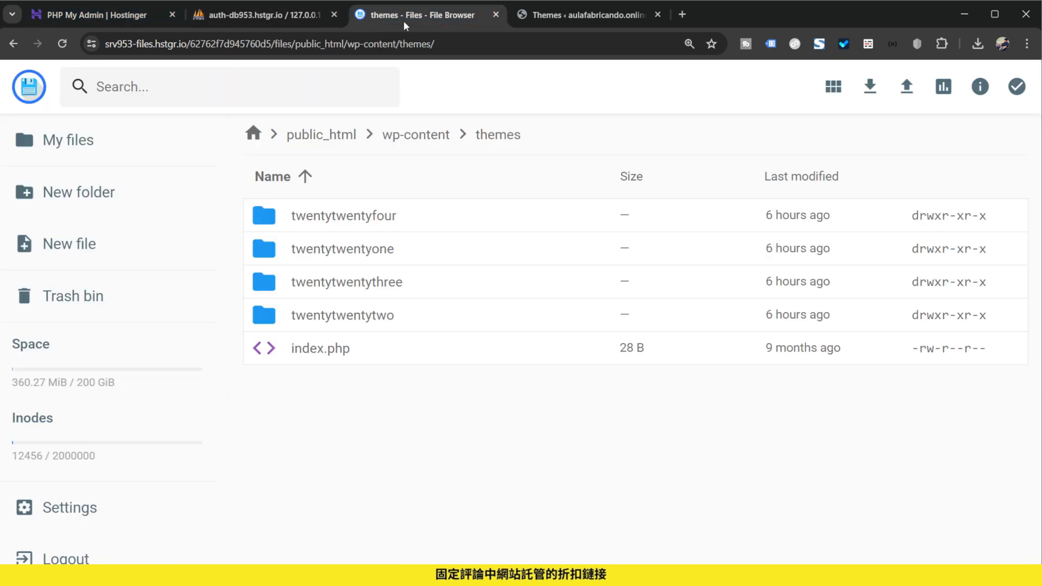
click(400, 286)
click(400, 284)
click(400, 285)
right_click(401, 284)
click(467, 338)
drag(490, 328, 378, 326)
key(ctrl+c)
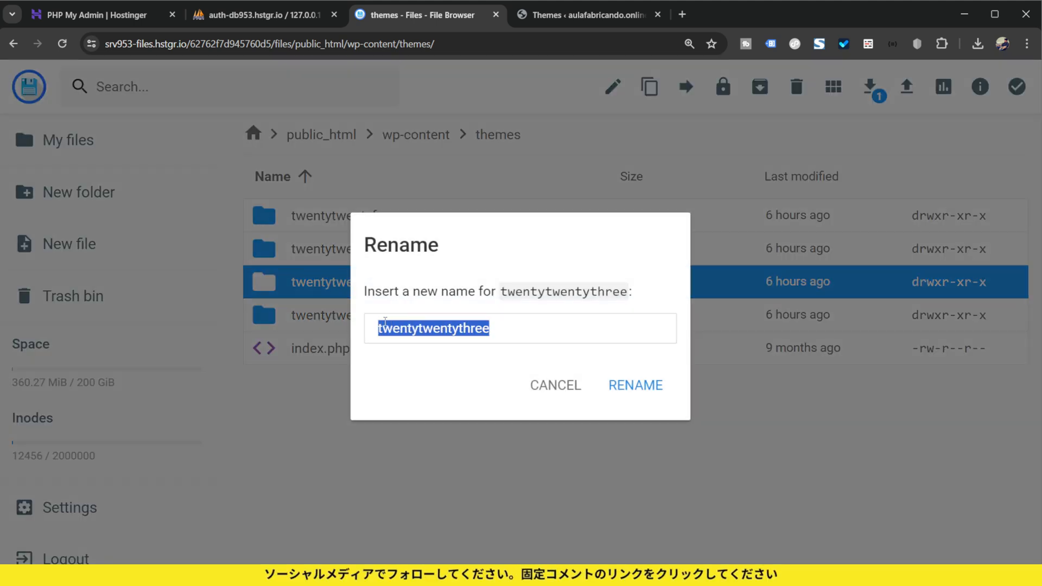
click(552, 385)
Step: Set the template option's value in the wp_options table to twentytwentythree and commit the edit
click(271, 15)
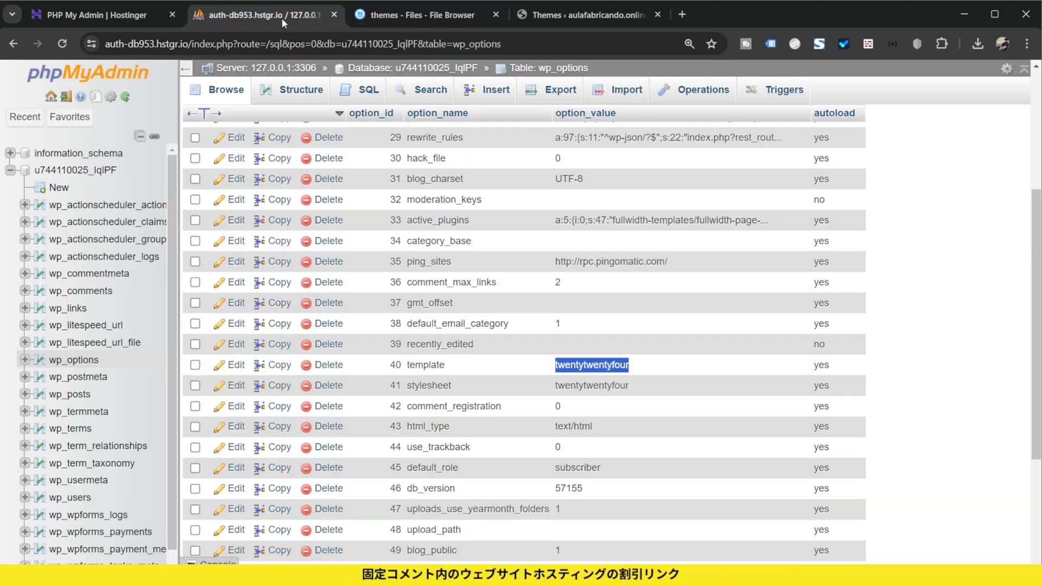
double_click(601, 365)
key(ctrl+a)
key(ctrl+v)
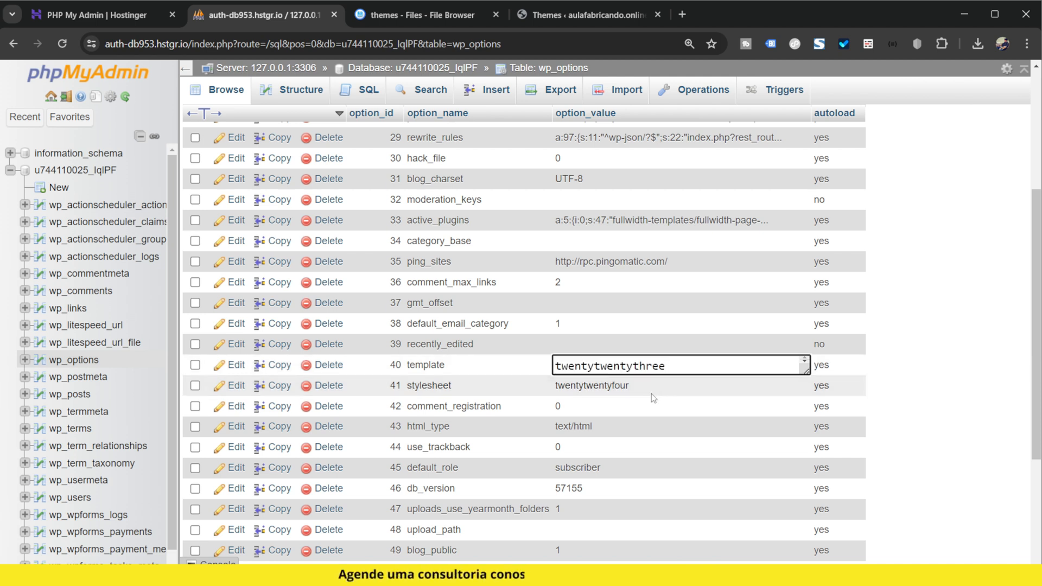
click(634, 391)
Step: Set the stylesheet option's value in the wp_options table to twentytwentythree and commit the edit
double_click(633, 386)
key(ctrl+a)
key(ctrl+v)
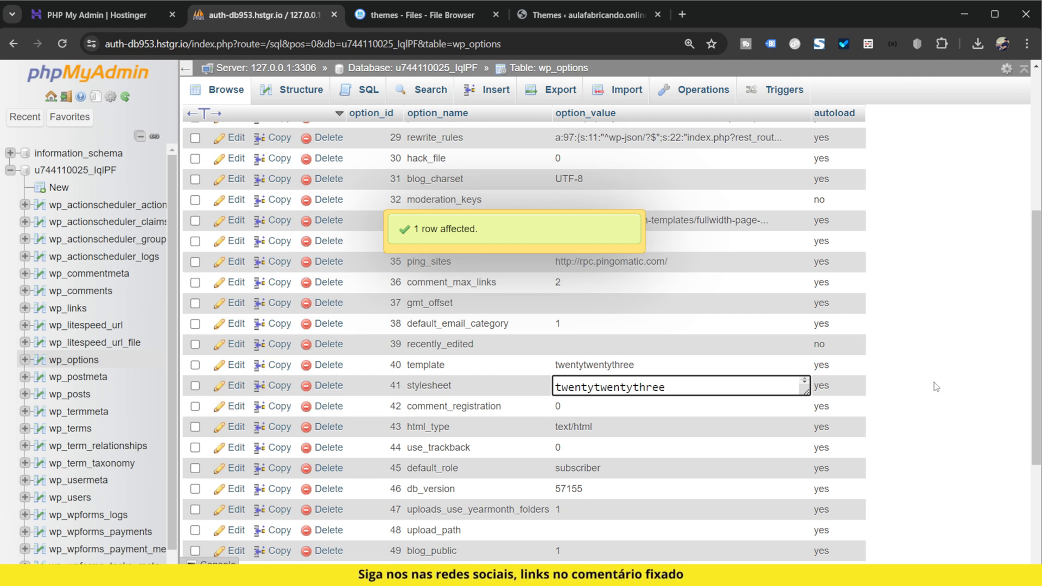
click(935, 387)
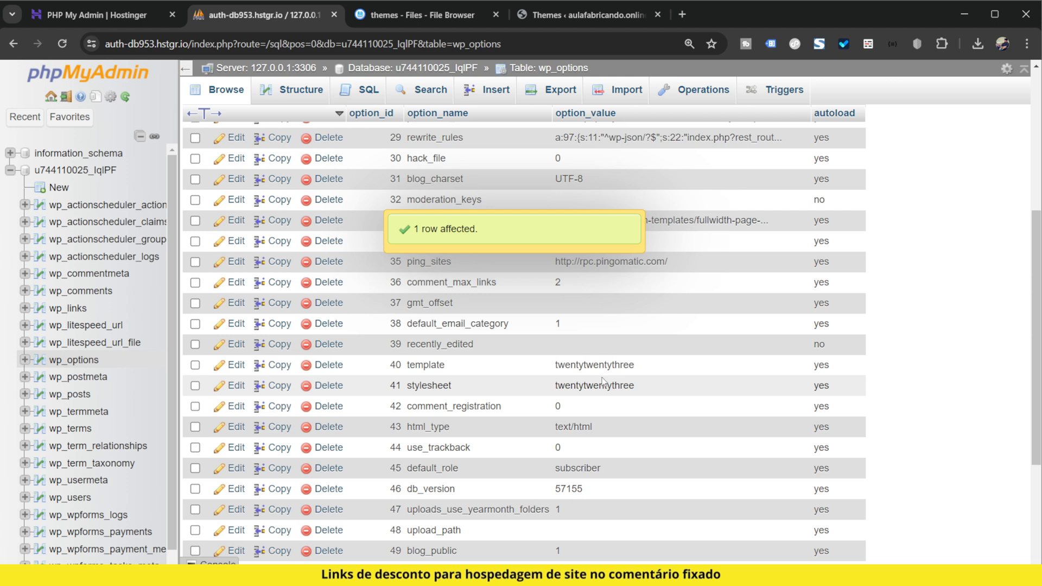
Step: Reload the WordPress Themes page at a smaller zoom to check which theme is active
click(557, 20)
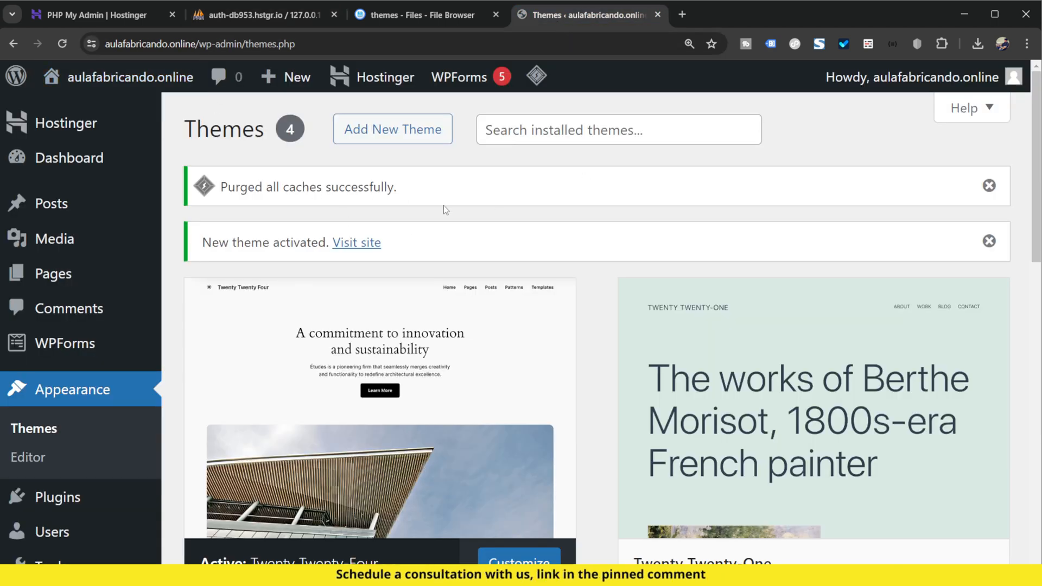
key(ctrl+minus)
click(63, 44)
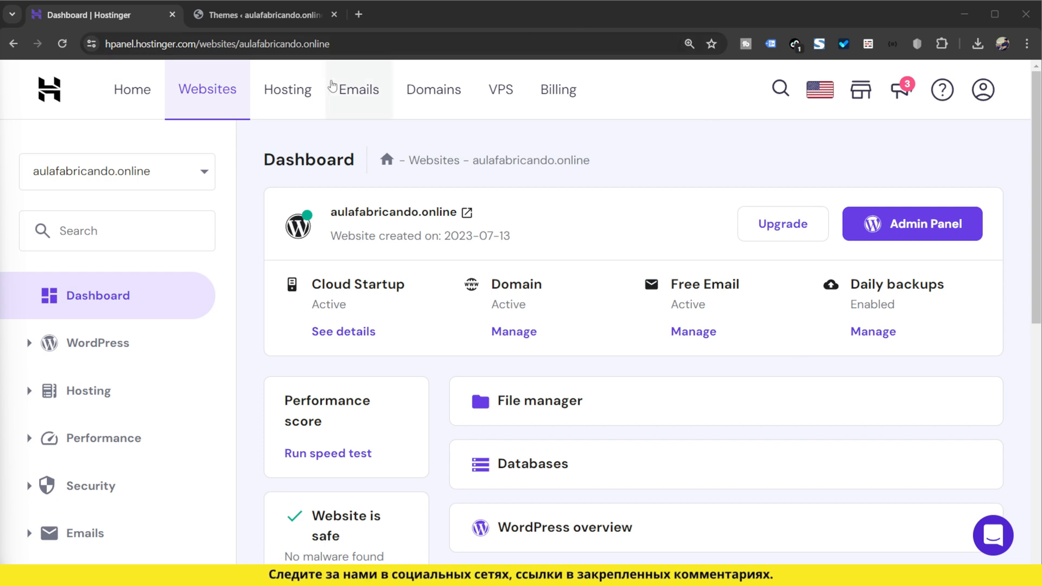
Step: Open the wp-config.php file from the public_html folder of aulafabricando.online in the Hostinger file manager
scroll(179, 375, down, 10)
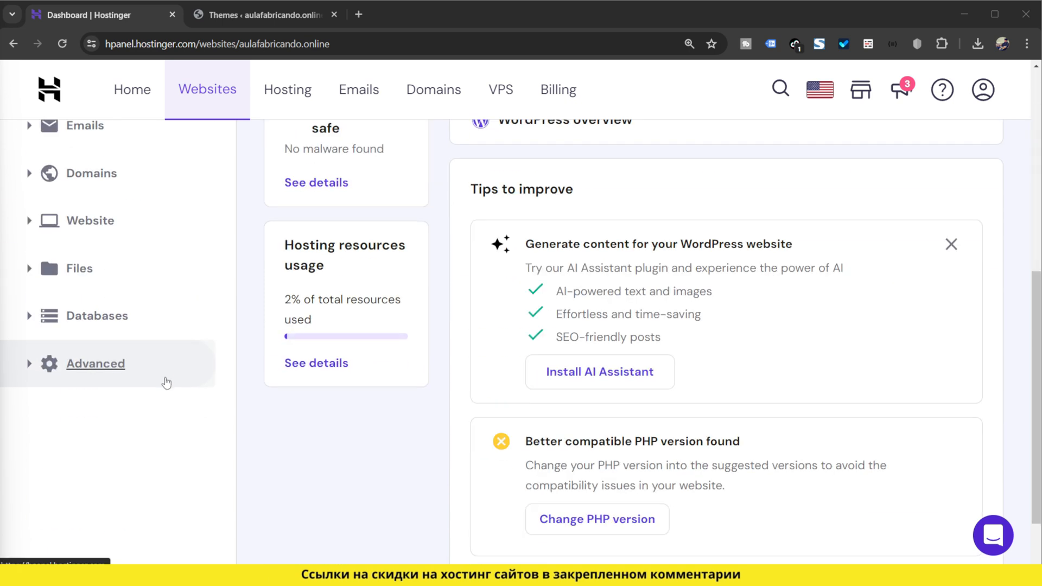
click(128, 194)
click(126, 247)
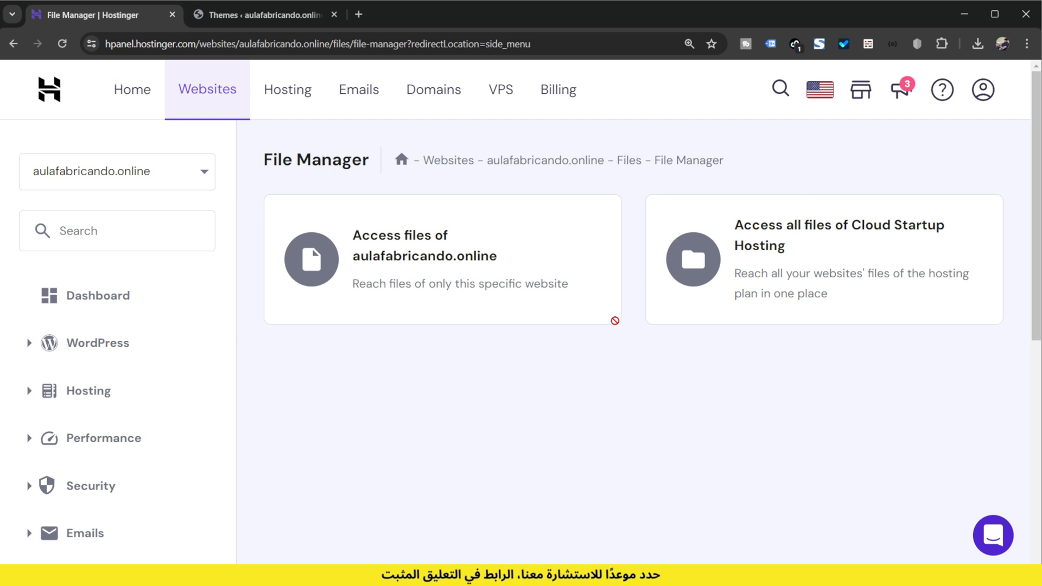
click(614, 321)
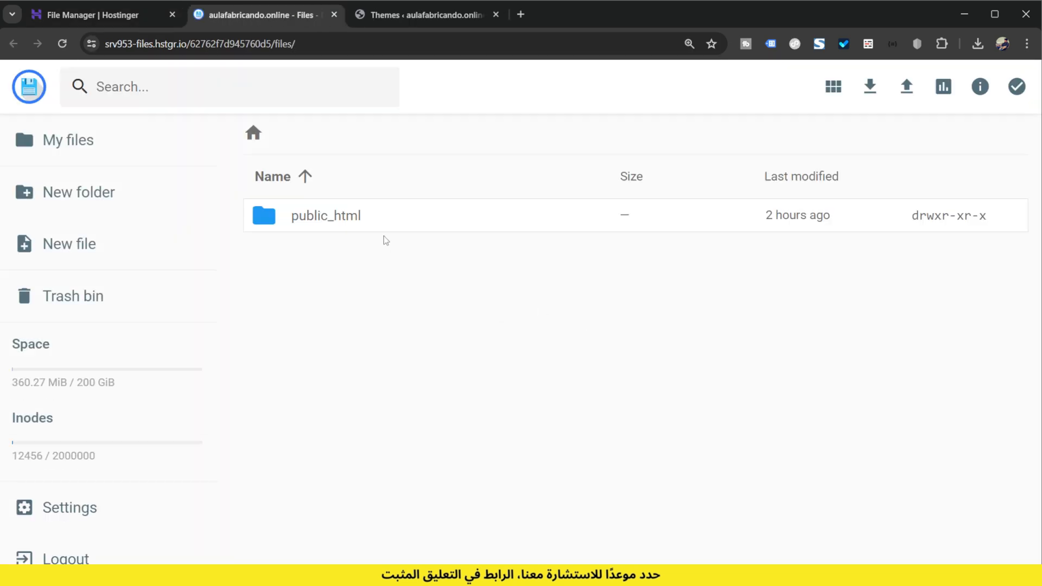
double_click(356, 222)
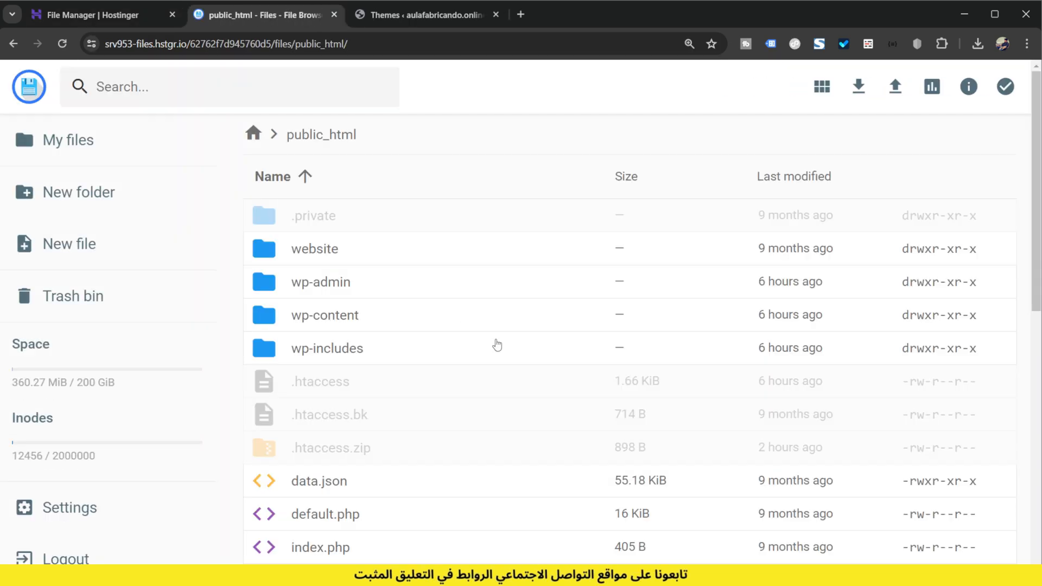
scroll(445, 387, down, 2)
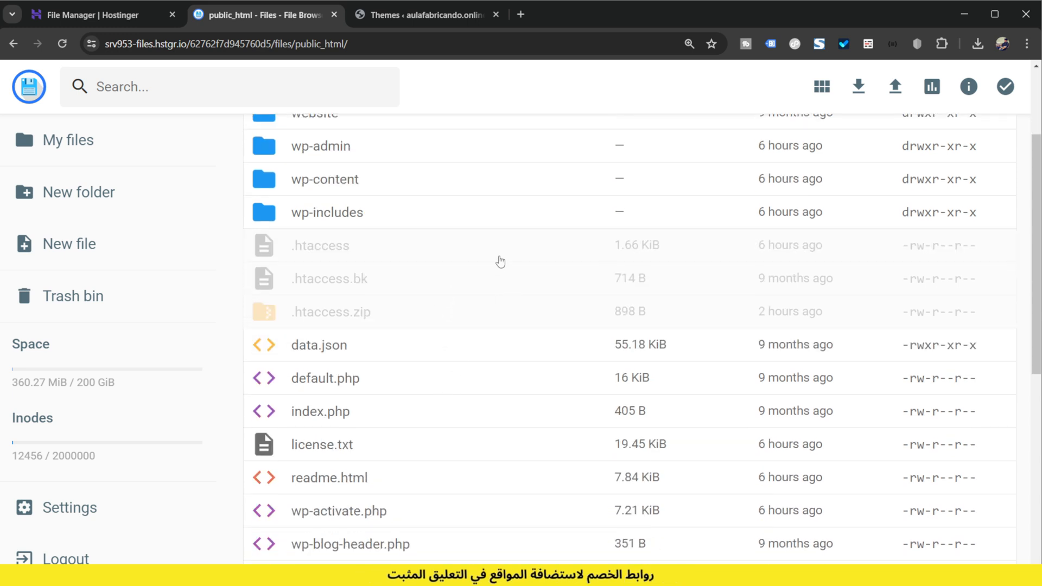
scroll(412, 405, down, 3)
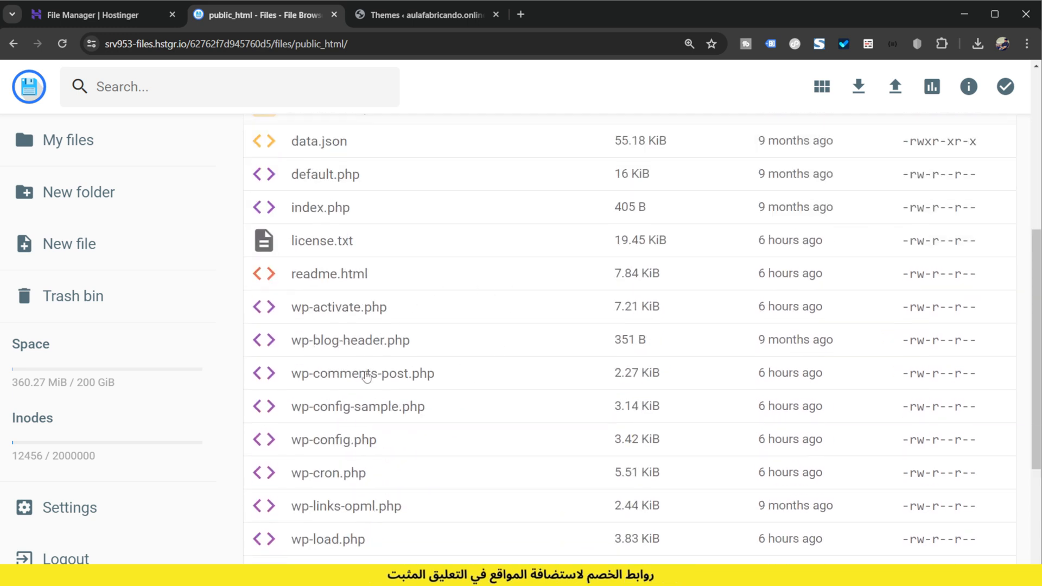
click(386, 442)
double_click(386, 442)
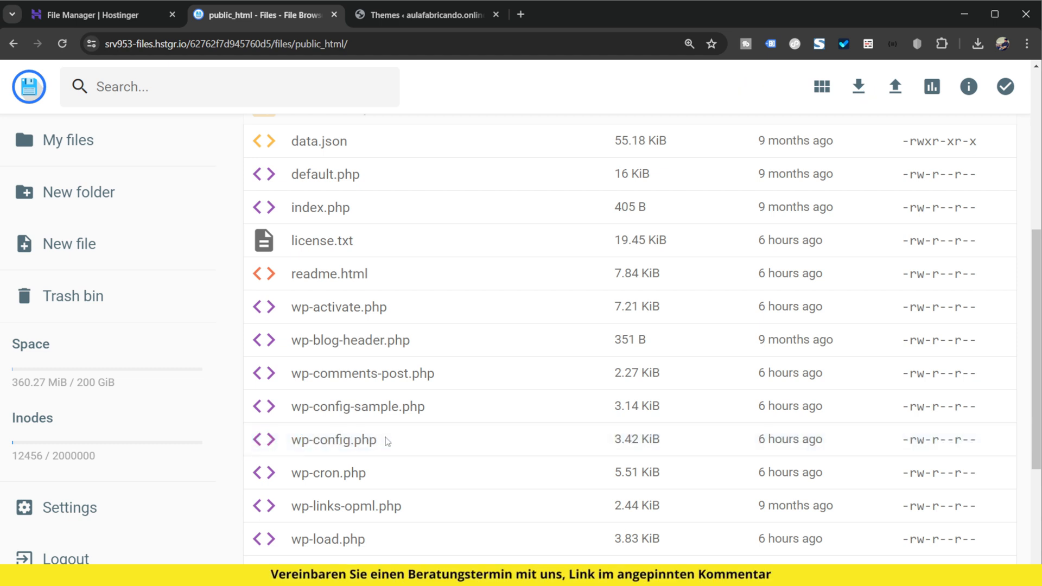
Step: Insert define lines below the ABSPATH block at line 103 setting WP_DEBUG to true, WP_DEBUG_DISPLAY to false and WP_DEBUG_LOG to true
scroll(460, 320, down, 12)
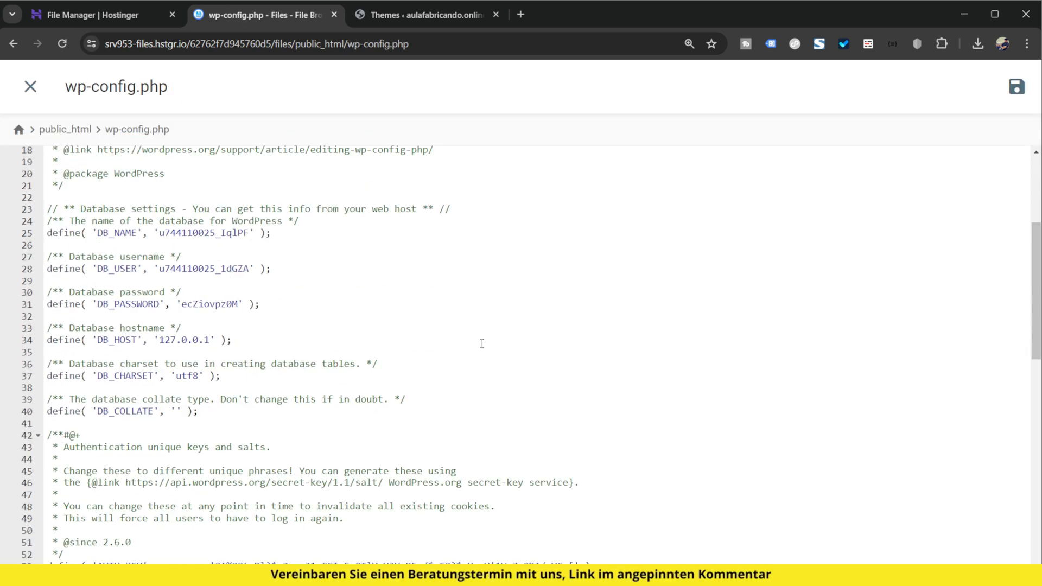
scroll(482, 338, down, 2)
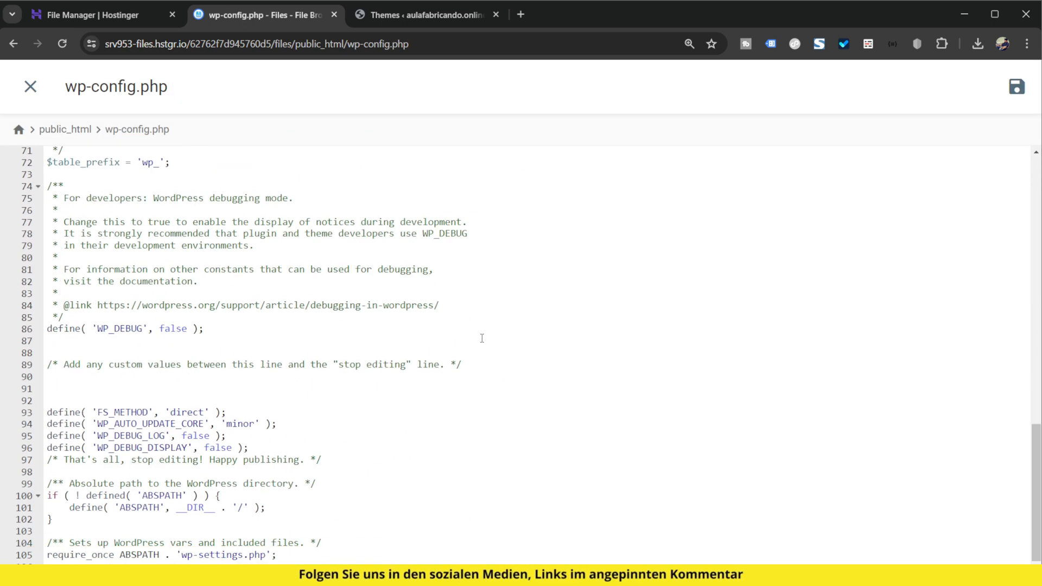
click(116, 530)
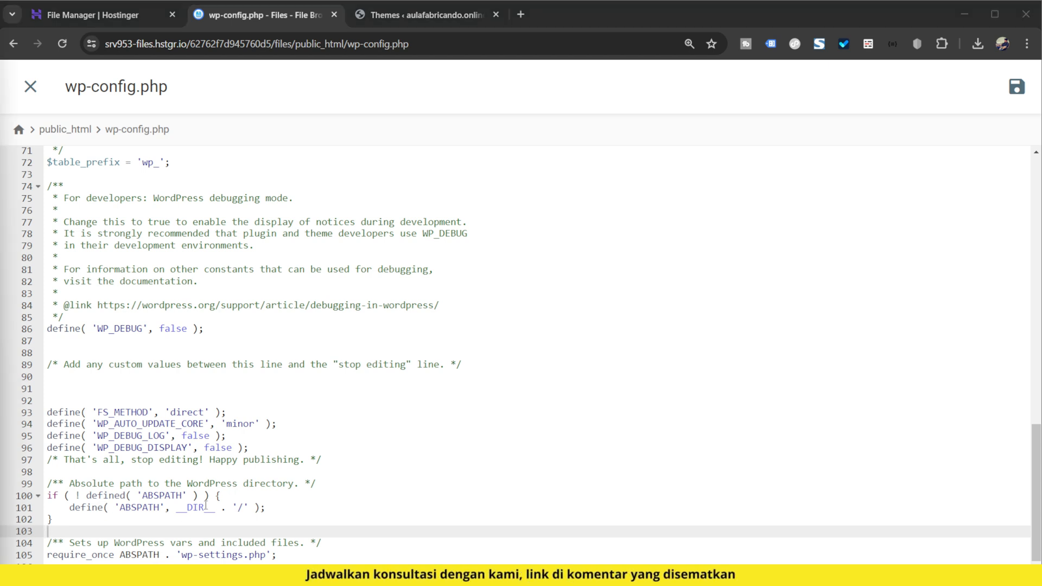
click(160, 527)
text(define( 'WP_DEBUG', true ); define( 'WP_DEBUG_DISPLAY', false ); define( 'WP_DEBUG_LOG', true );)
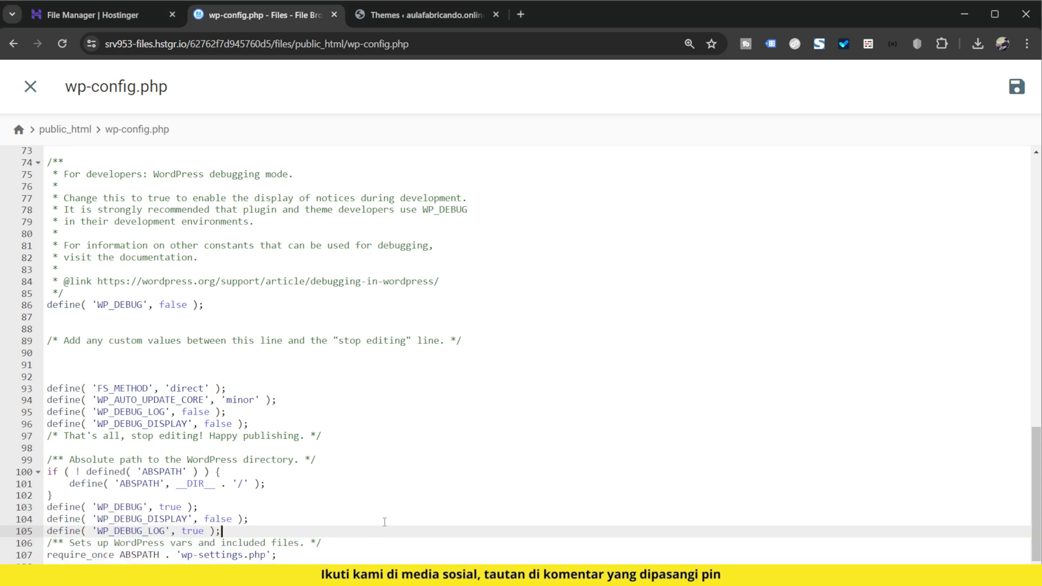
Step: Add a blank line below and above the three debug define lines in wp-config.php, then save and close the file
key(Return)
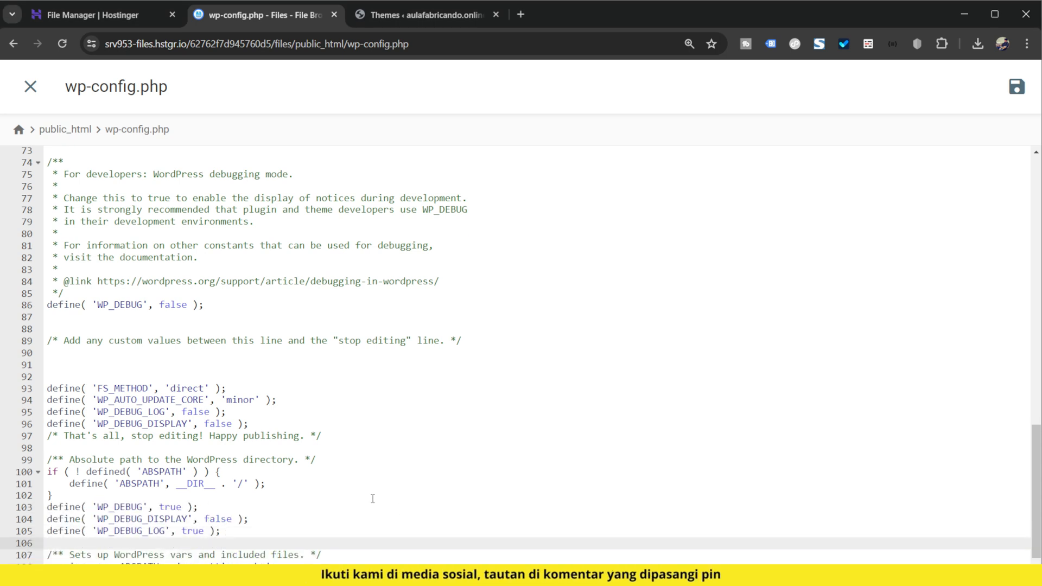
scroll(107, 497, up, 3)
scroll(233, 451, down, 5)
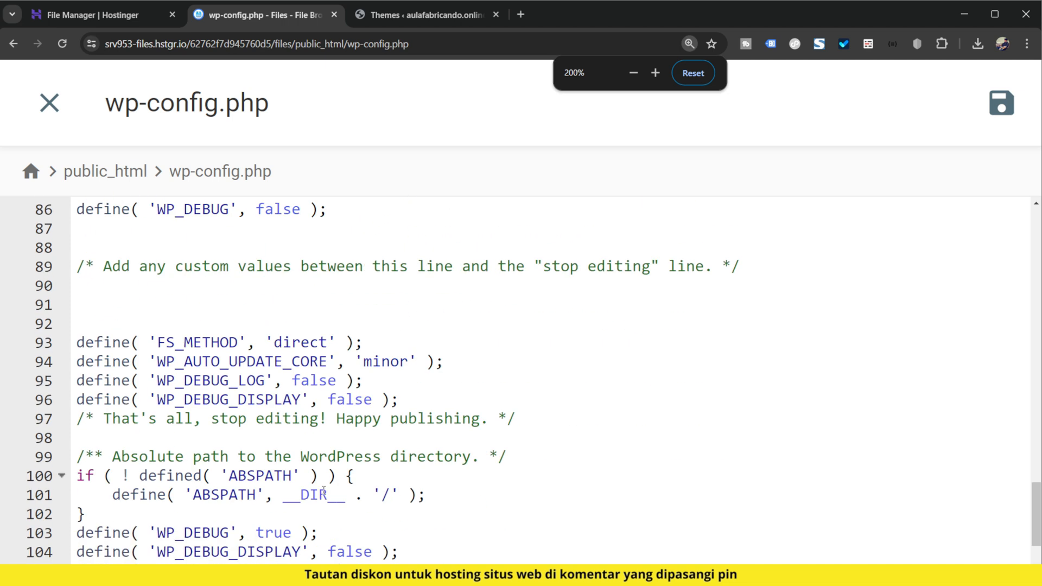
click(240, 434)
key(Return)
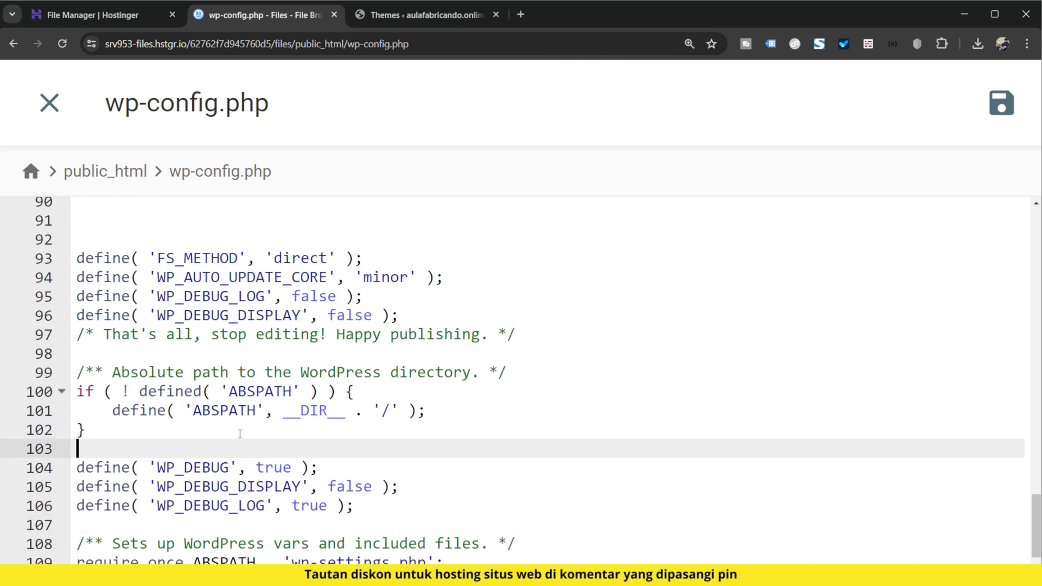
scroll(217, 426, down, 1)
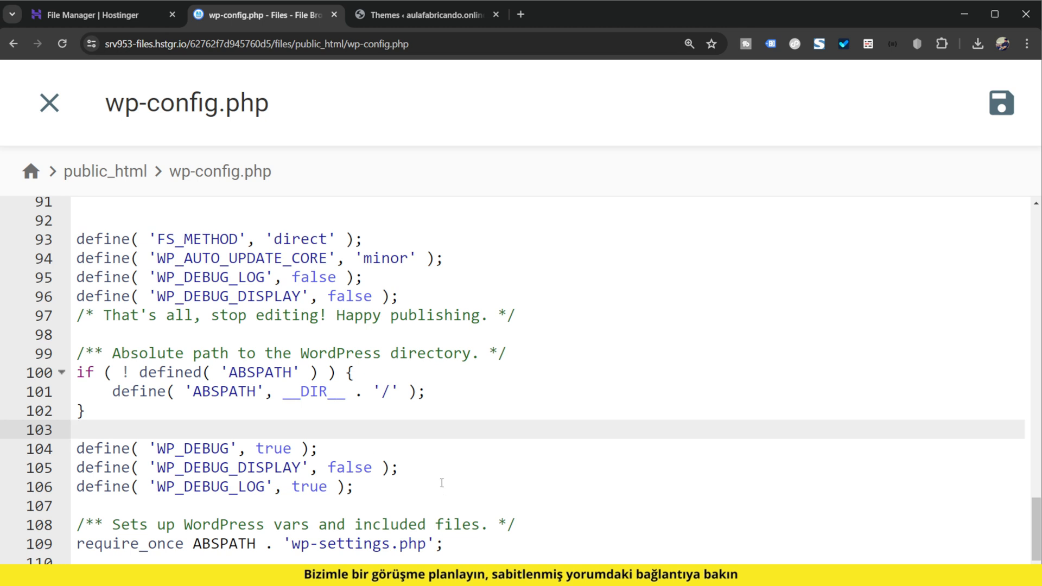
click(1001, 103)
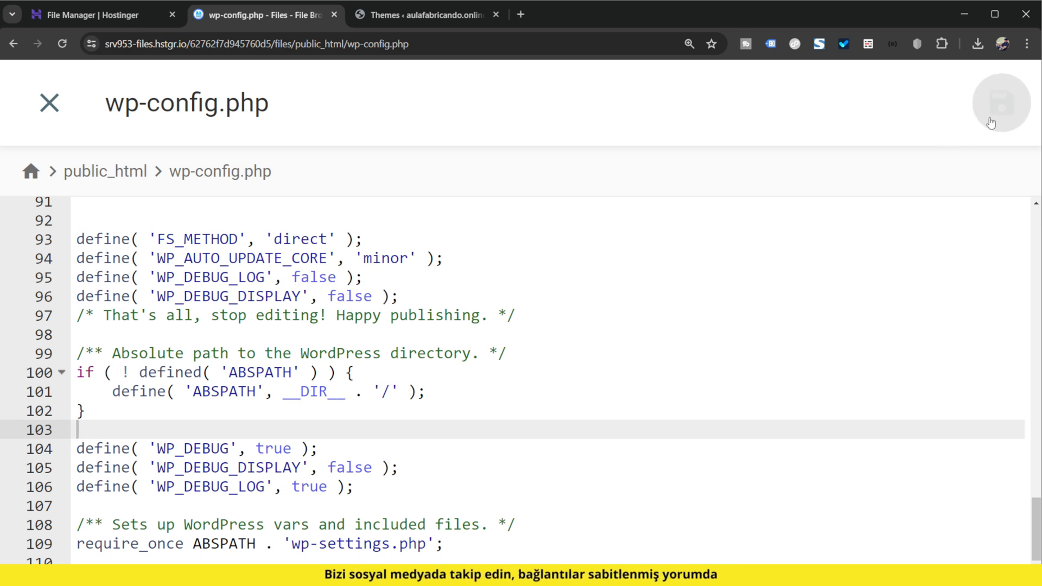
click(58, 111)
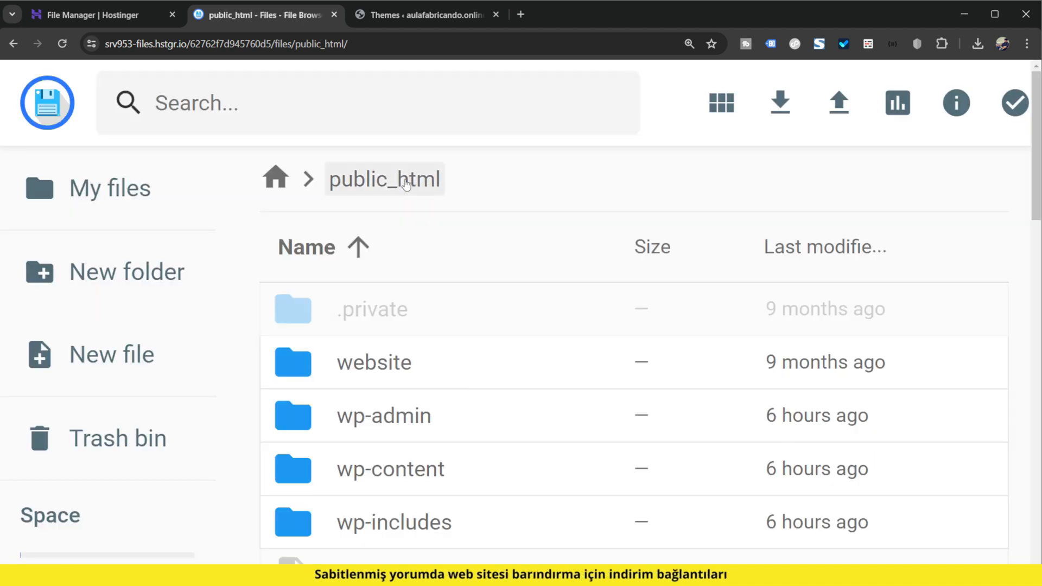
Step: Open the wp-content folder inside public_html and look through its files for a debug log
key(ctrl+minus)
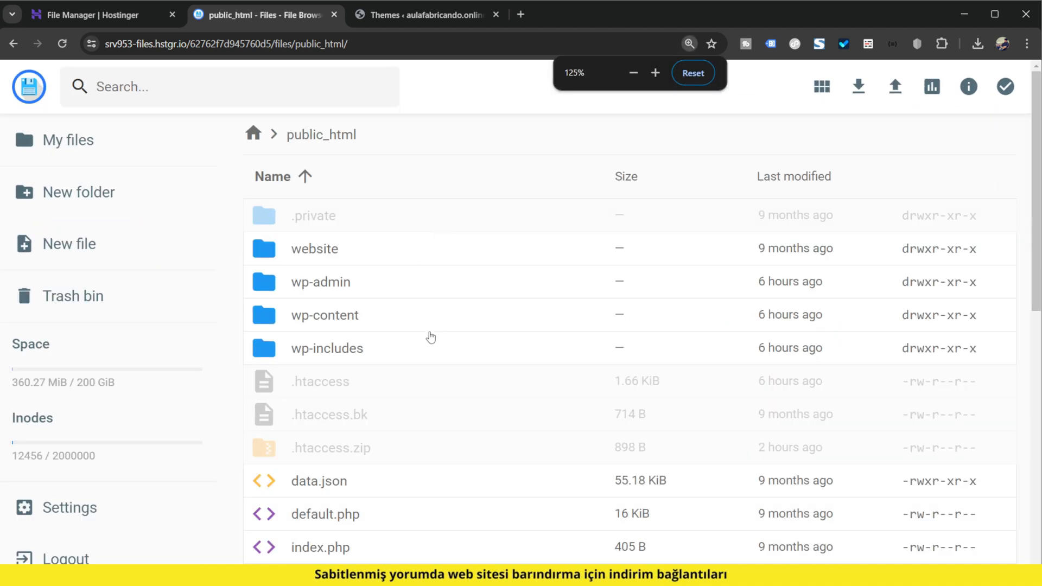
key(ctrl+plus)
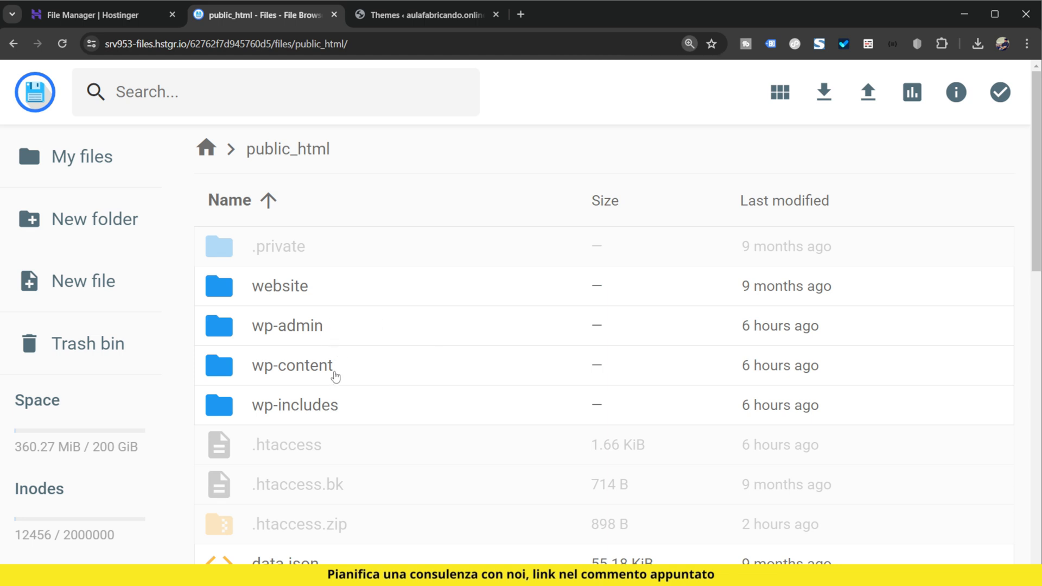
double_click(335, 375)
scroll(564, 374, down, 2)
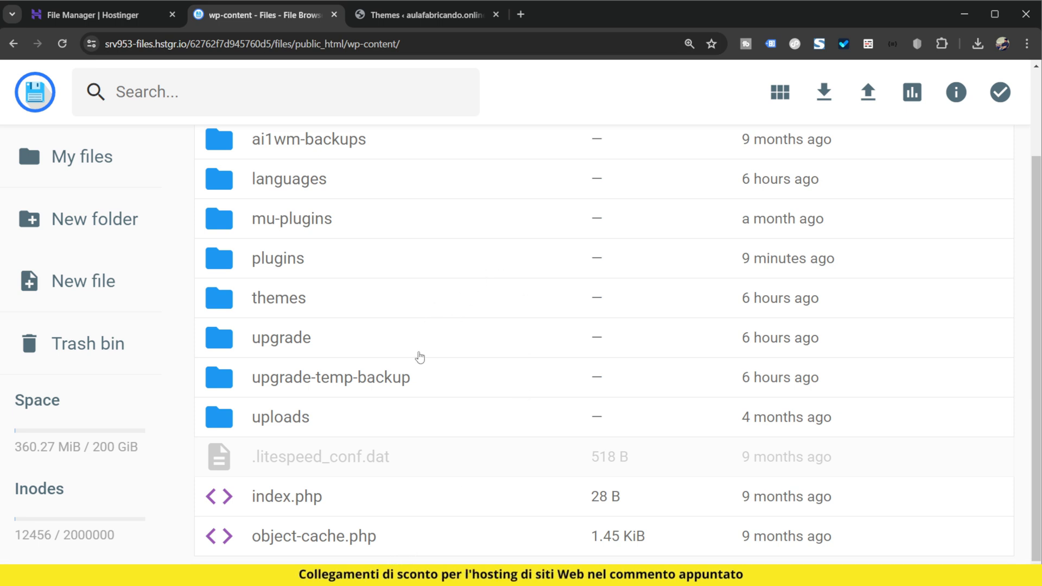
Step: Reload the WordPress Themes page, then refresh the wp-content folder and check it again for a debug log
click(423, 14)
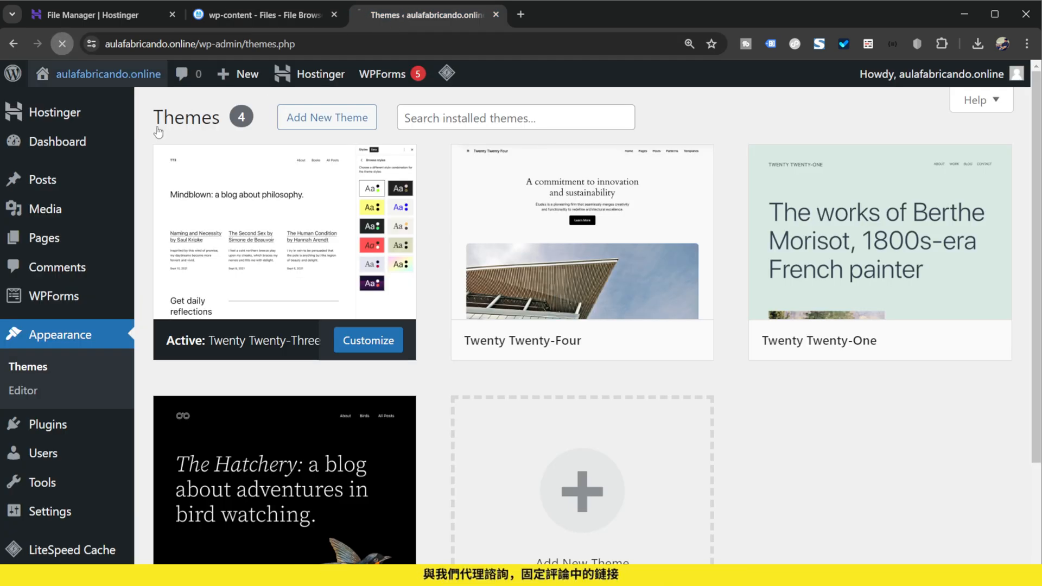
click(289, 15)
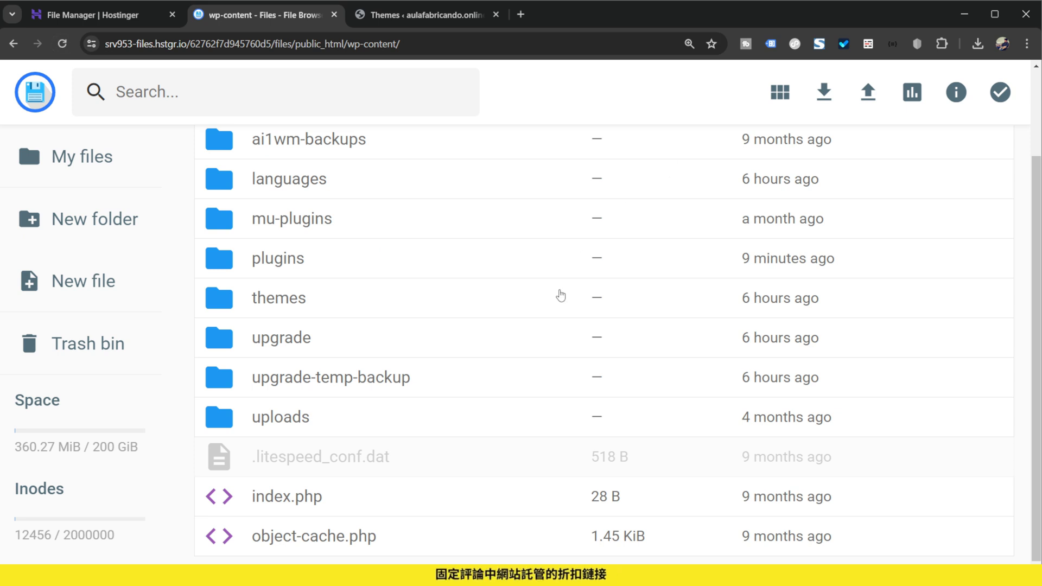
scroll(556, 347, up, 2)
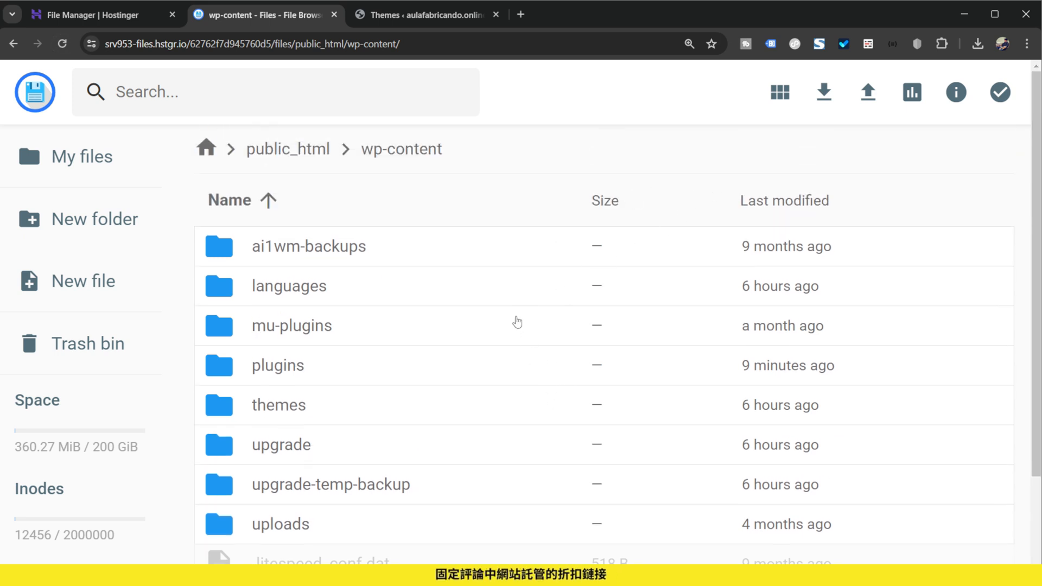
scroll(505, 412, down, 2)
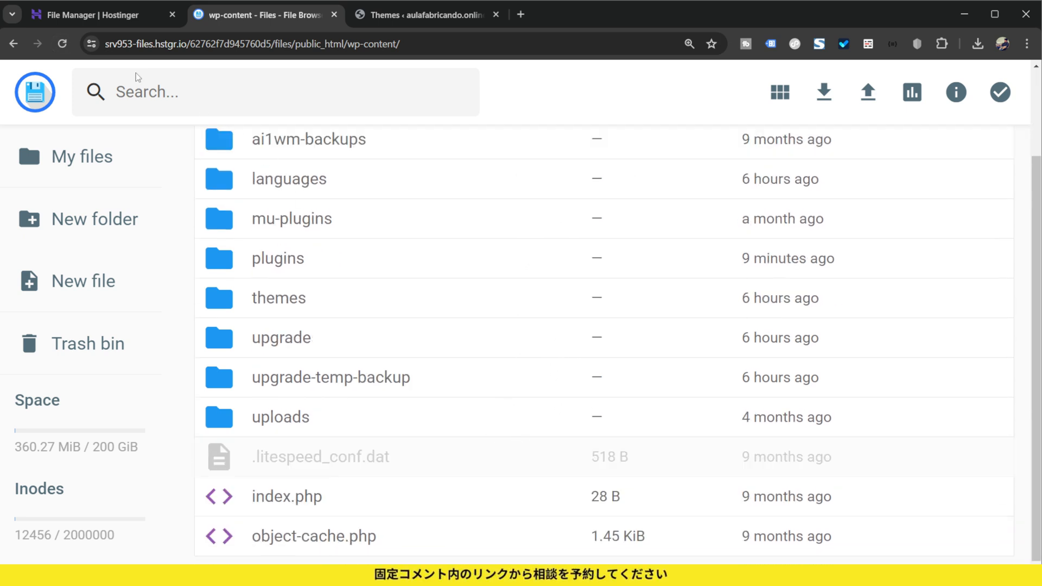
click(62, 44)
scroll(614, 370, down, 2)
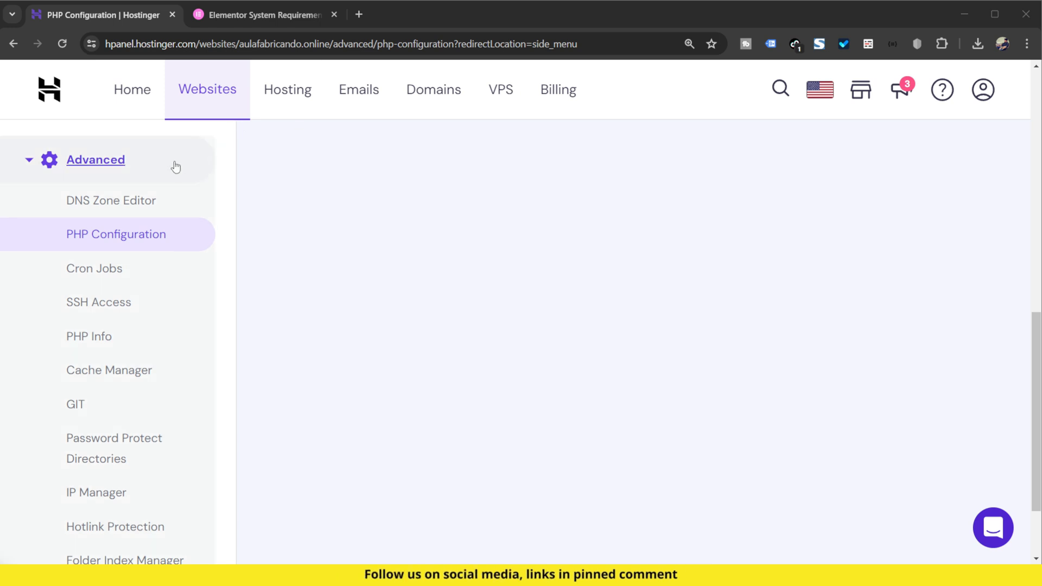
Step: Open the PHP extensions in the PHP Configuration of aulafabricando.online and examine which built-in and optional extensions are enabled
click(147, 235)
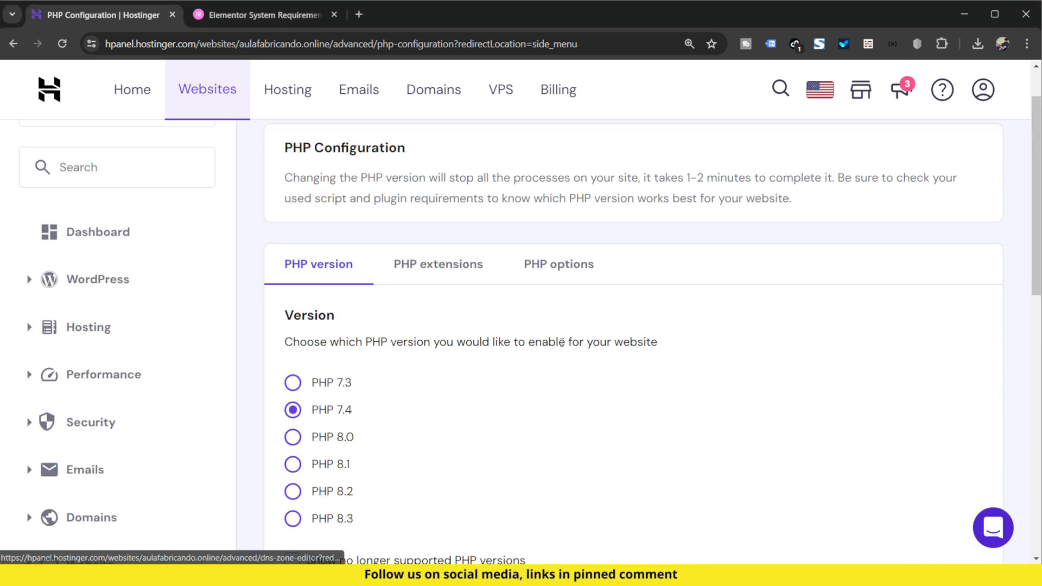
click(450, 327)
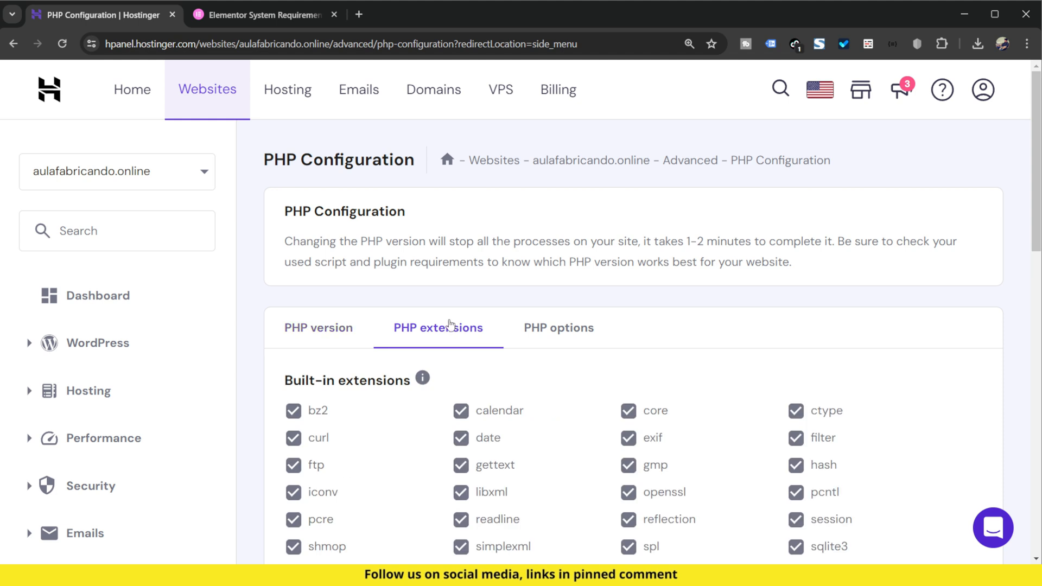
scroll(543, 327, down, 3)
scroll(719, 420, down, 3)
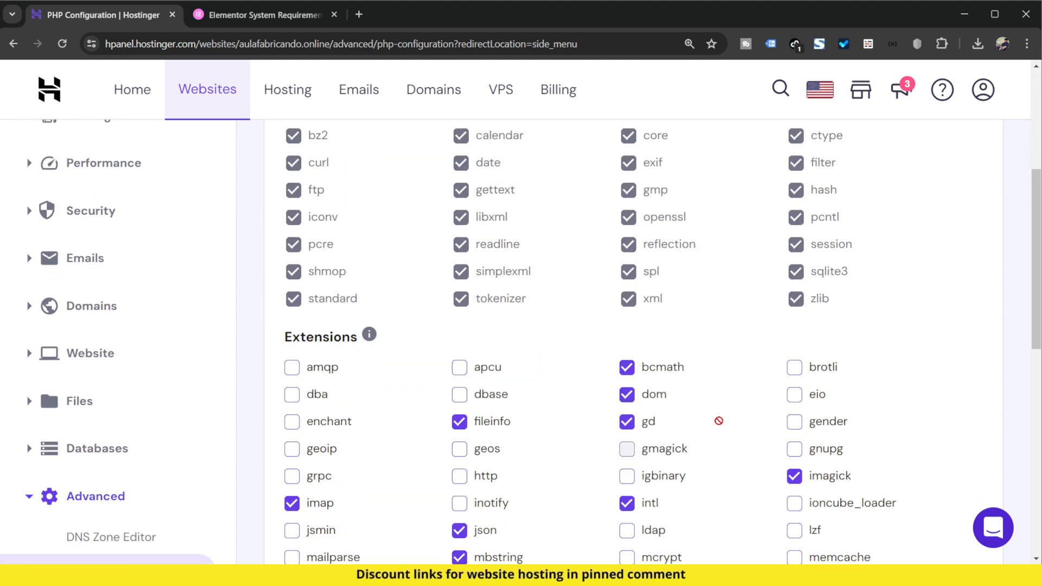
scroll(543, 353, up, 2)
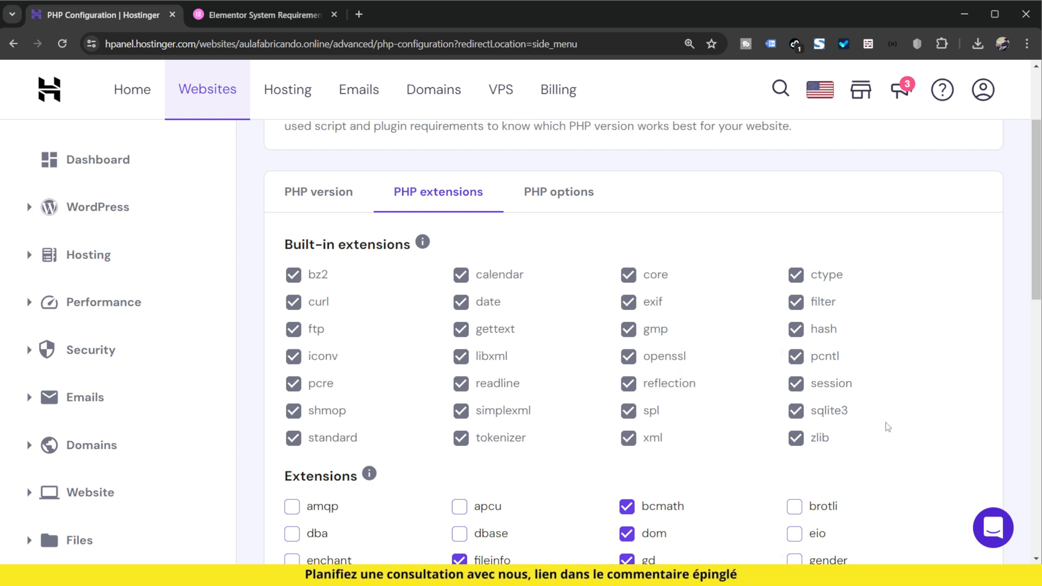
scroll(886, 426, down, 3)
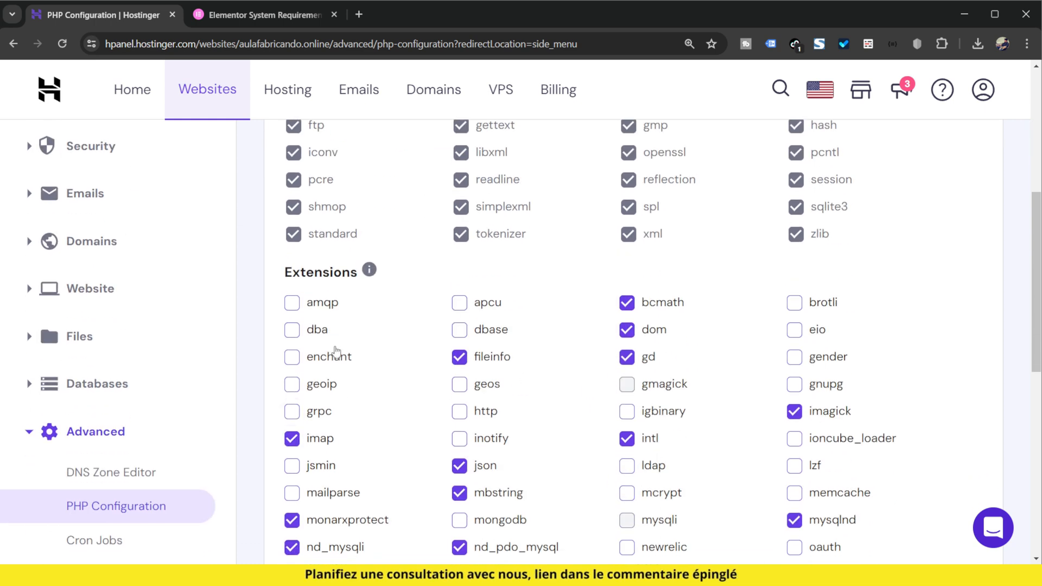
scroll(724, 378, down, 10)
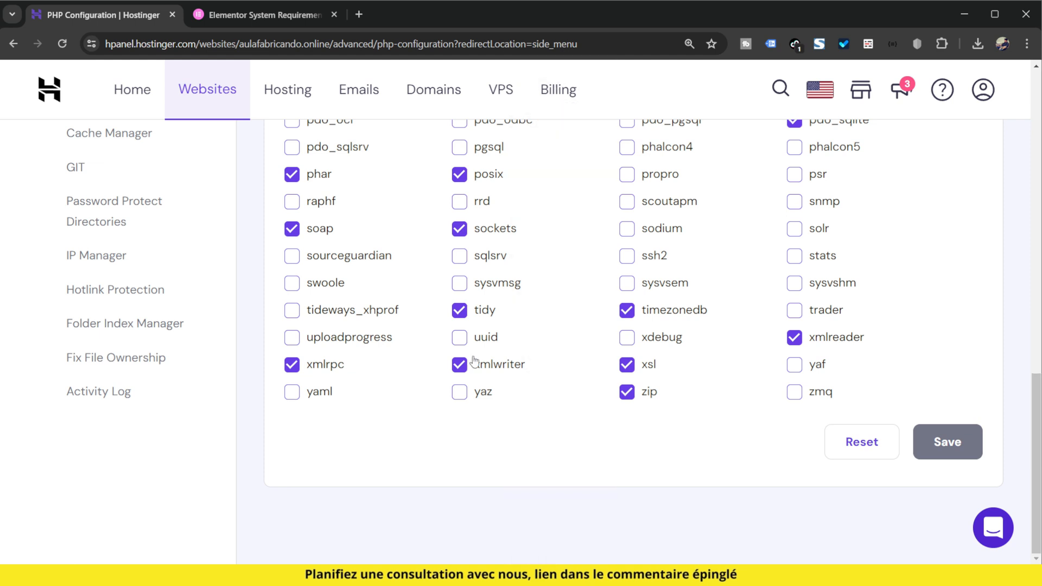
scroll(863, 408, up, 6)
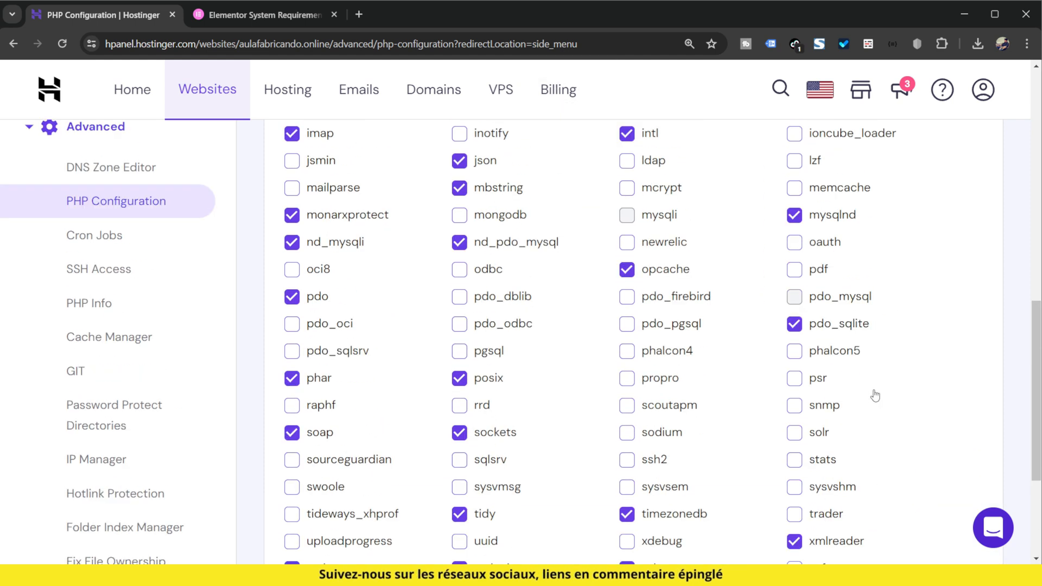
scroll(874, 396, up, 3)
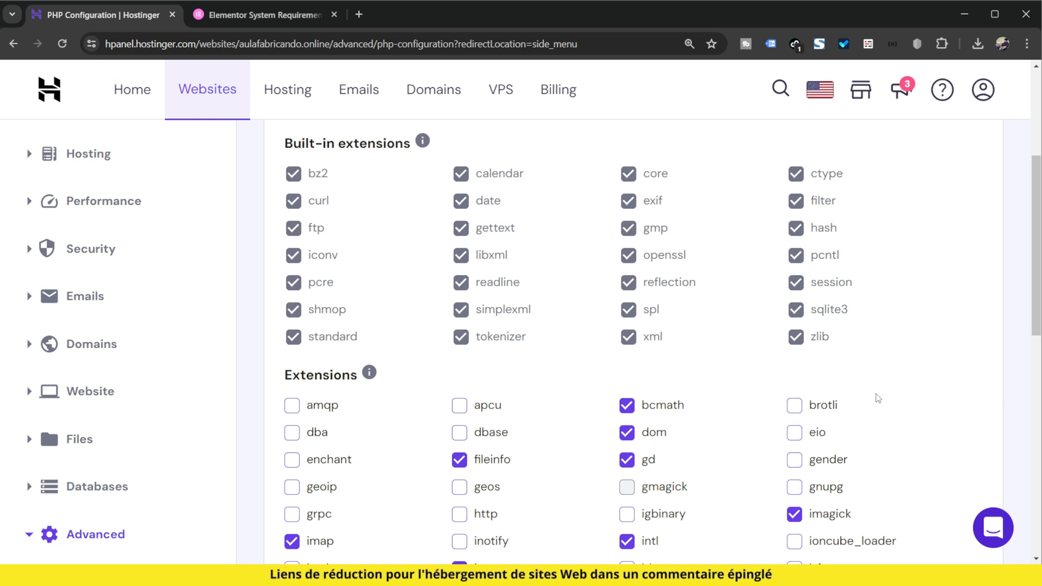
scroll(586, 353, down, 3)
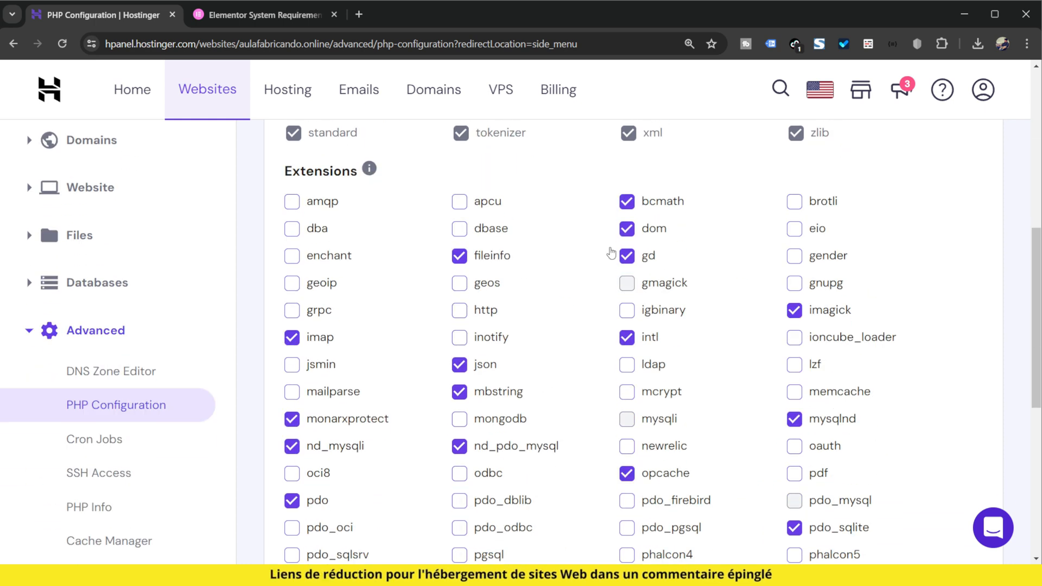
scroll(792, 396, down, 3)
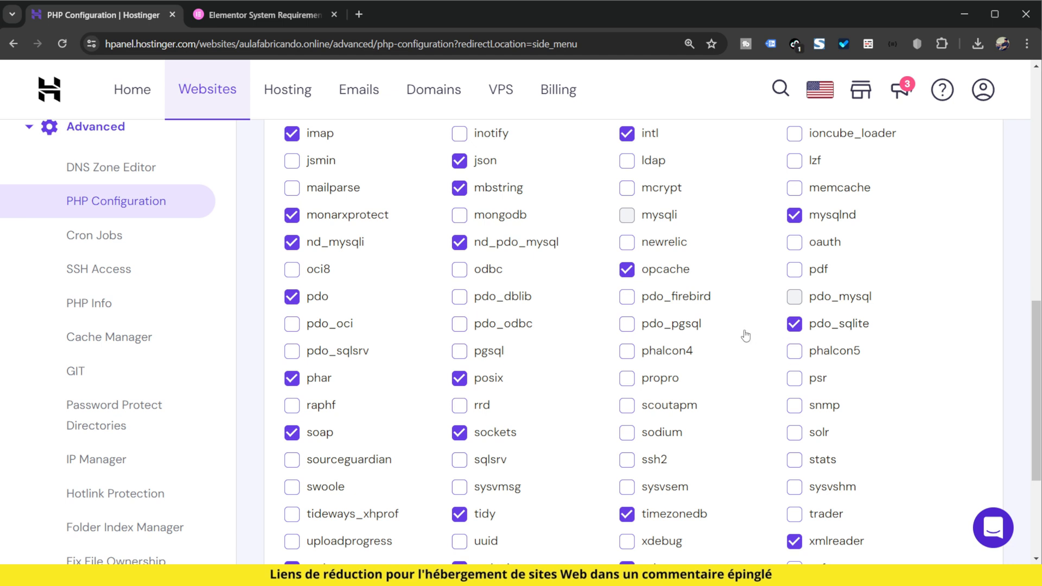
scroll(719, 407, down, 3)
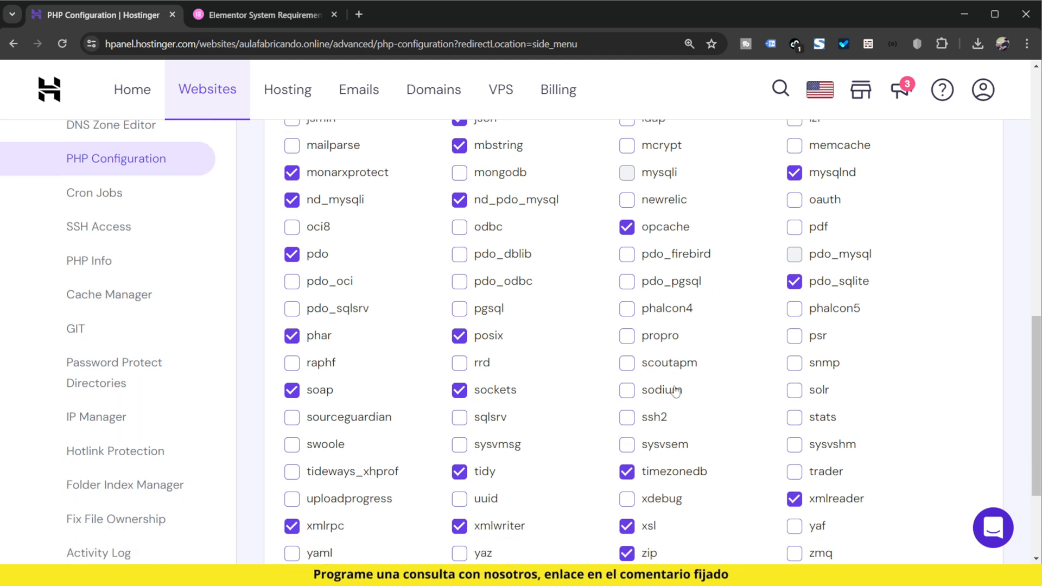
scroll(719, 407, up, 8)
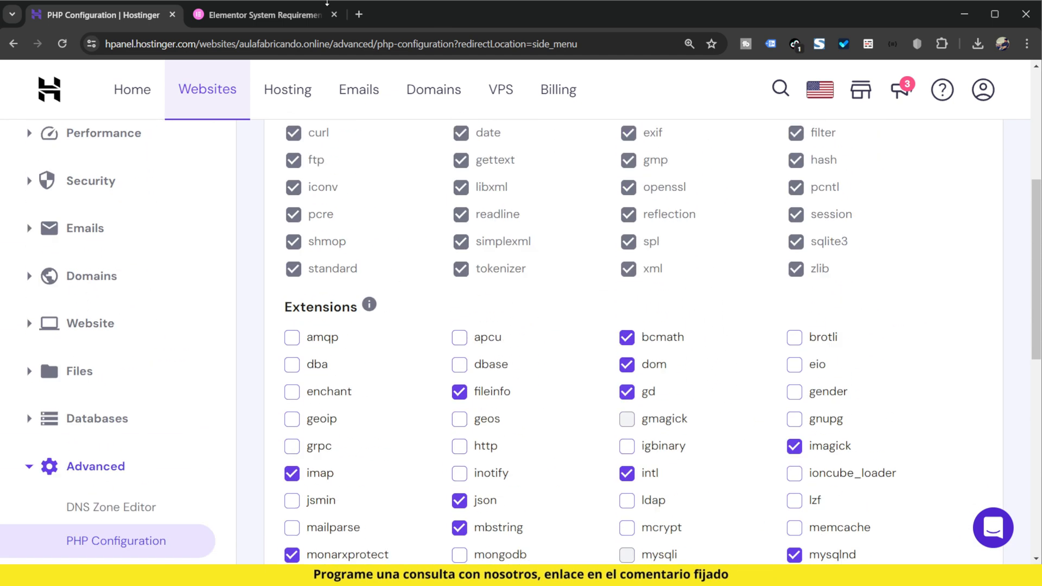
Step: Consult the PHP Z-Lib Extension section of the Elementor System Requirements page and return to the PHP Configuration page
mouse_move(260, 16)
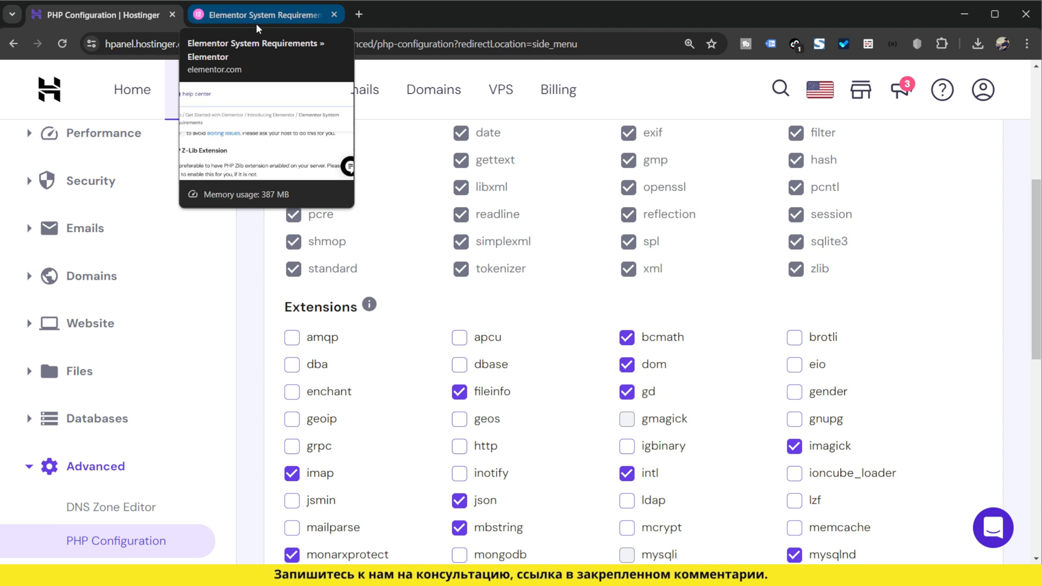
click(256, 24)
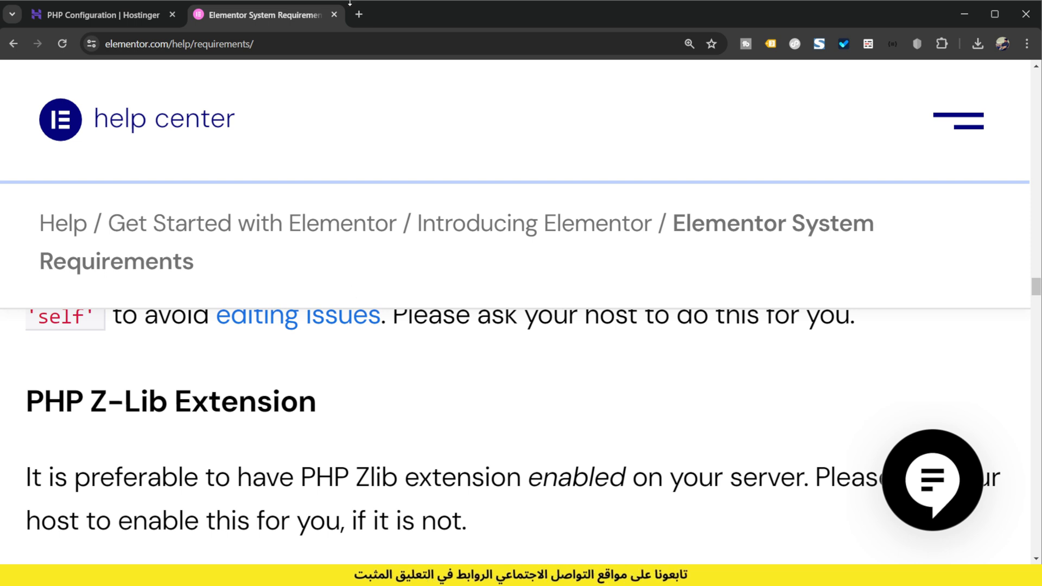
click(86, 21)
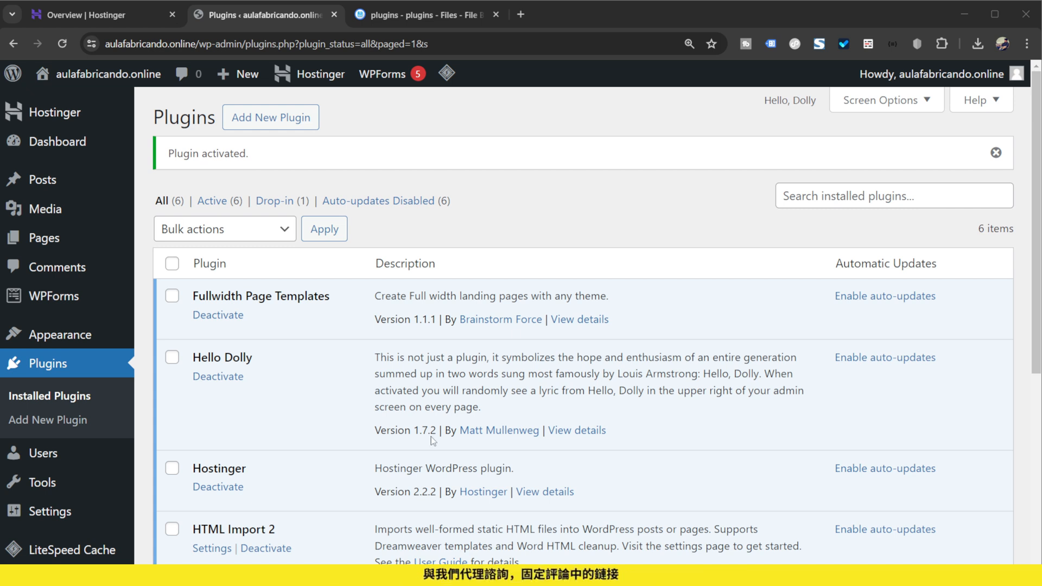
Step: Review the installed WordPress plugins and deactivate Hello Dolly
scroll(409, 215, down, 3)
scroll(250, 273, down, 3)
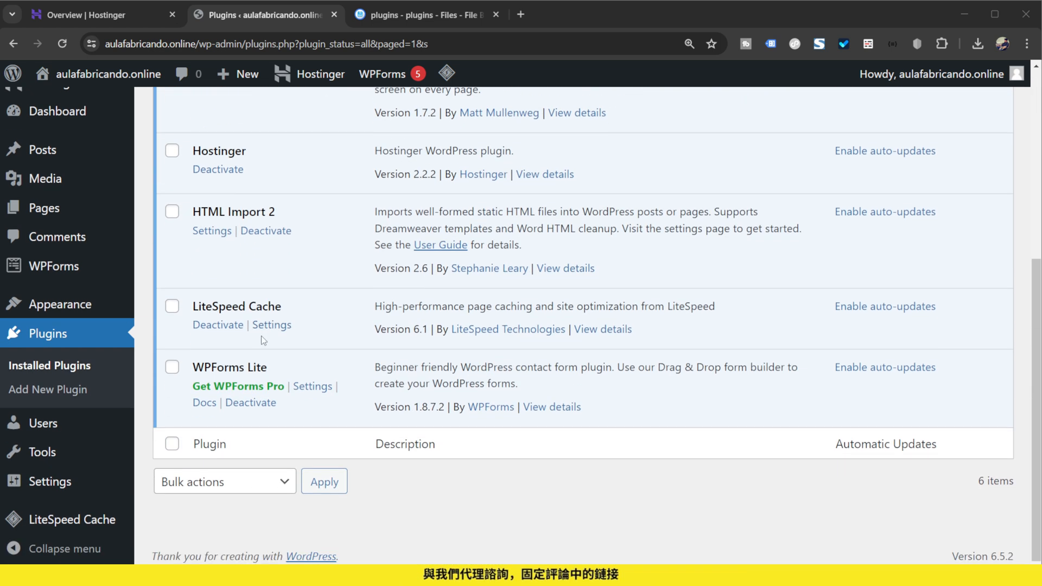
scroll(233, 271, up, 4)
click(218, 264)
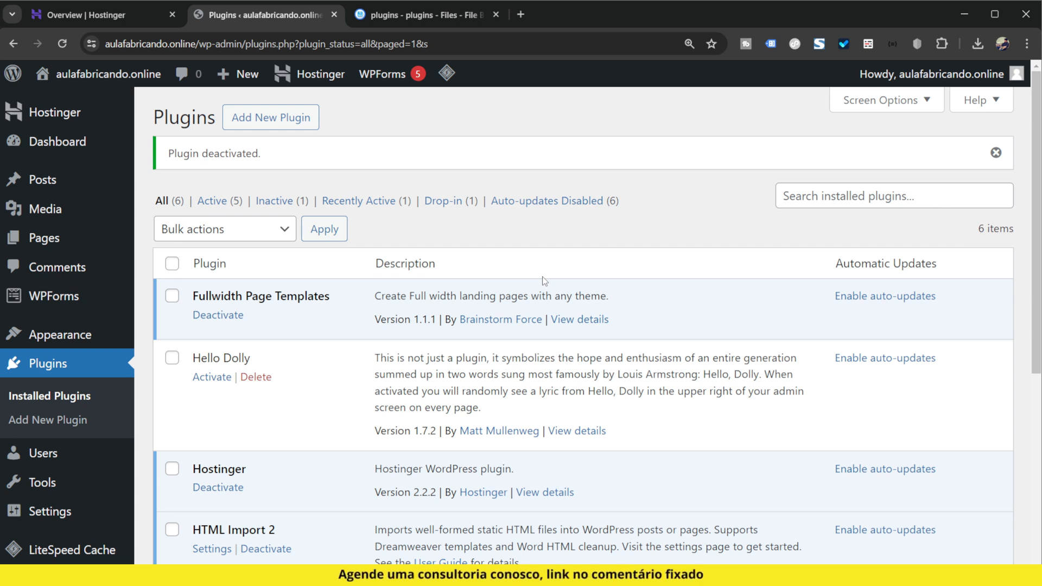
Step: Switch to the Hostinger dashboard and open the File Manager page for aulafabricando.online
click(147, 15)
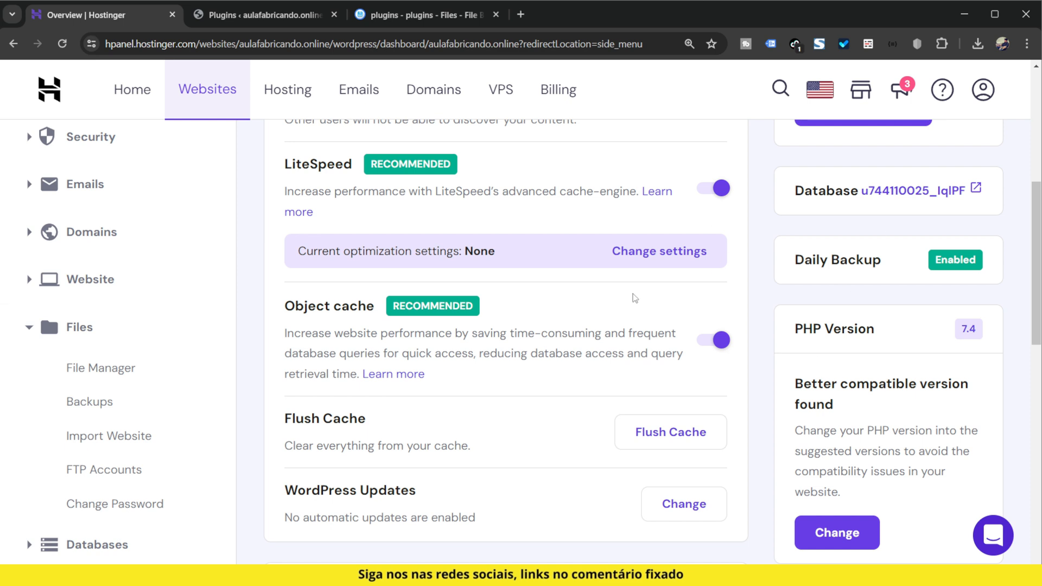
scroll(111, 392, up, 6)
scroll(111, 392, down, 5)
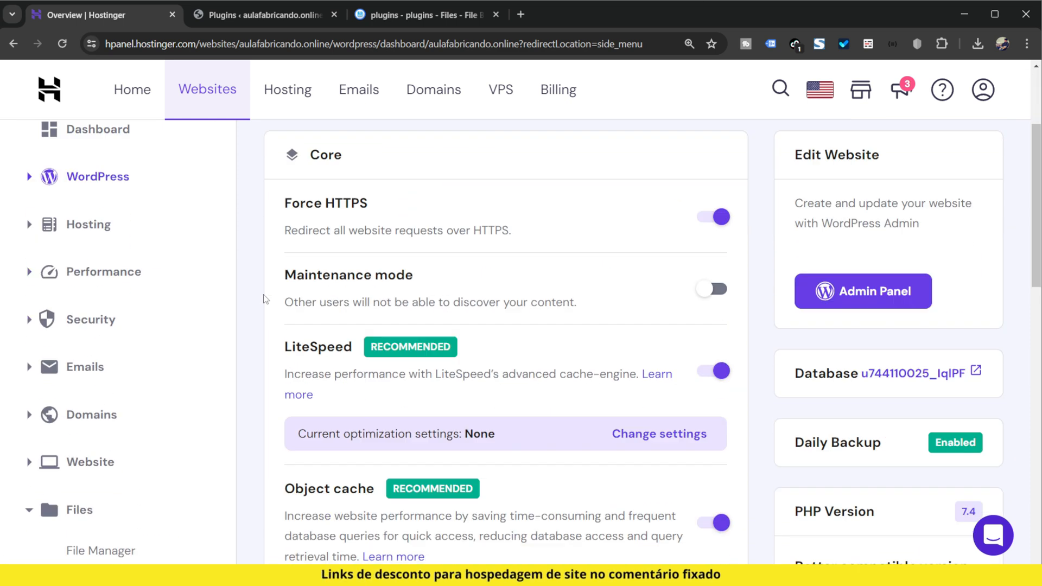
scroll(98, 401, down, 2)
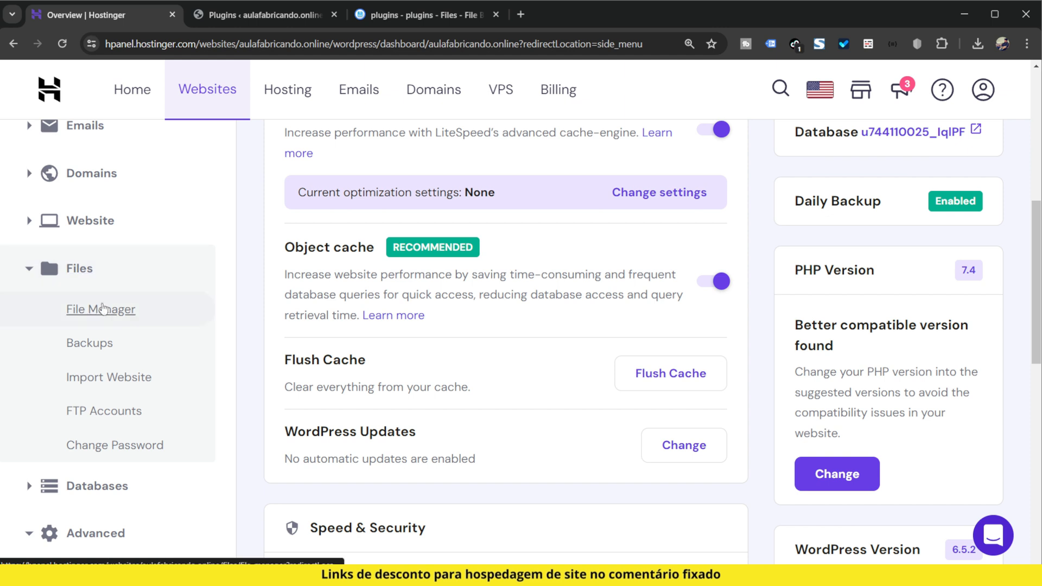
click(103, 308)
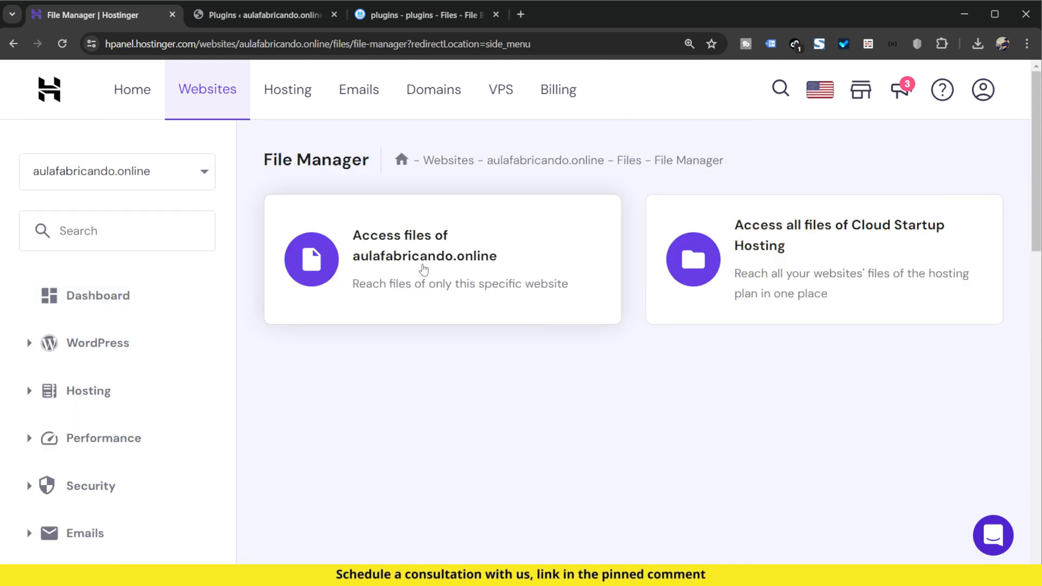
Step: Access the files of aulafabricando.online and open the public_html/wp-content/plugins folder
click(423, 268)
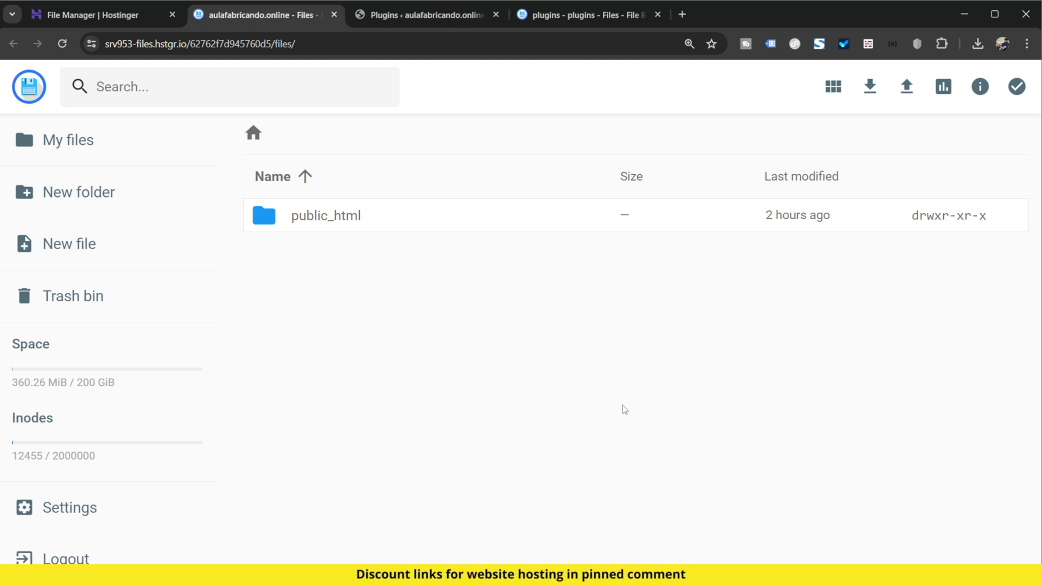
double_click(433, 226)
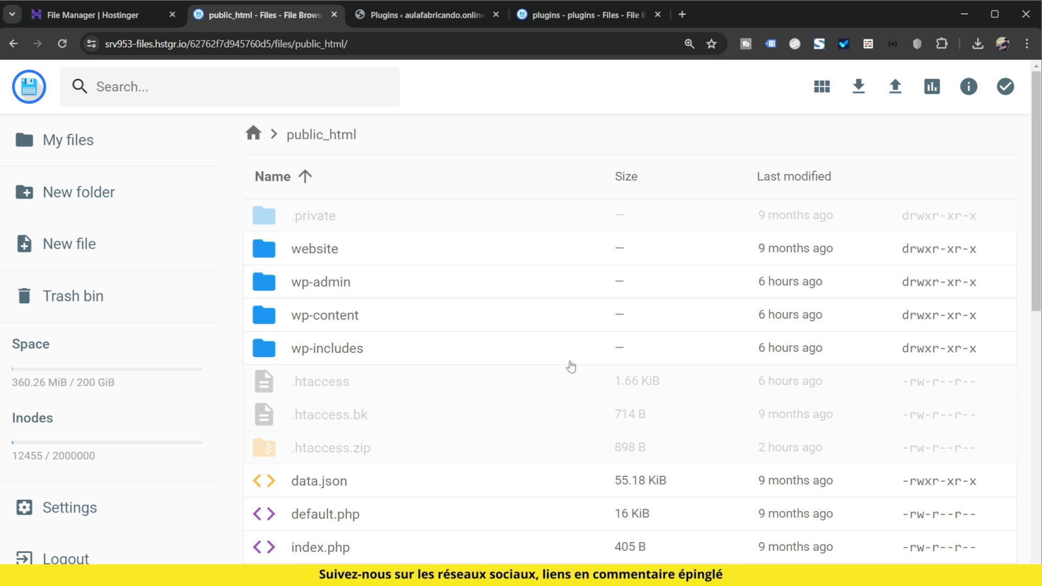
double_click(419, 319)
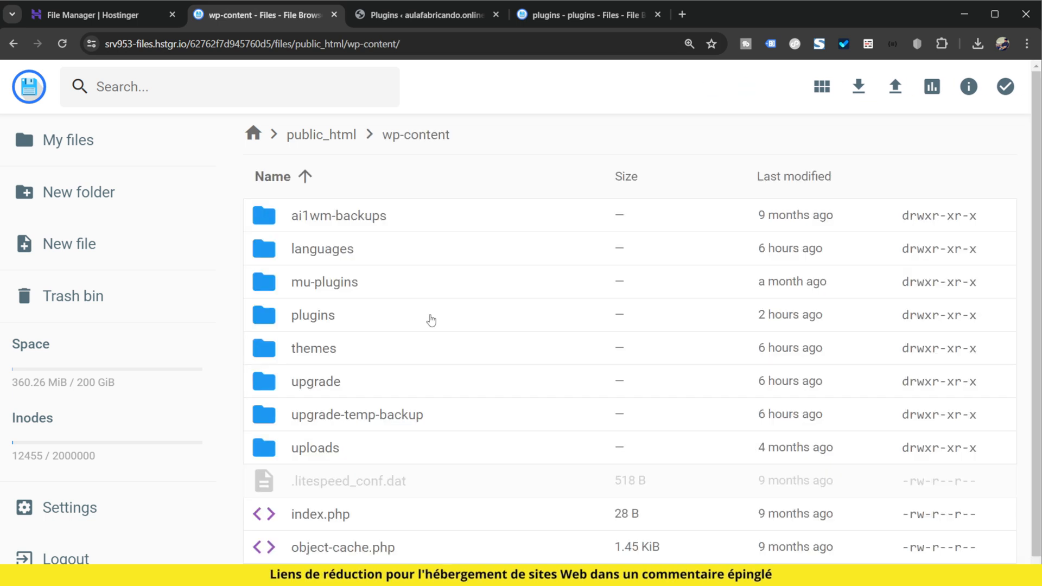
double_click(354, 314)
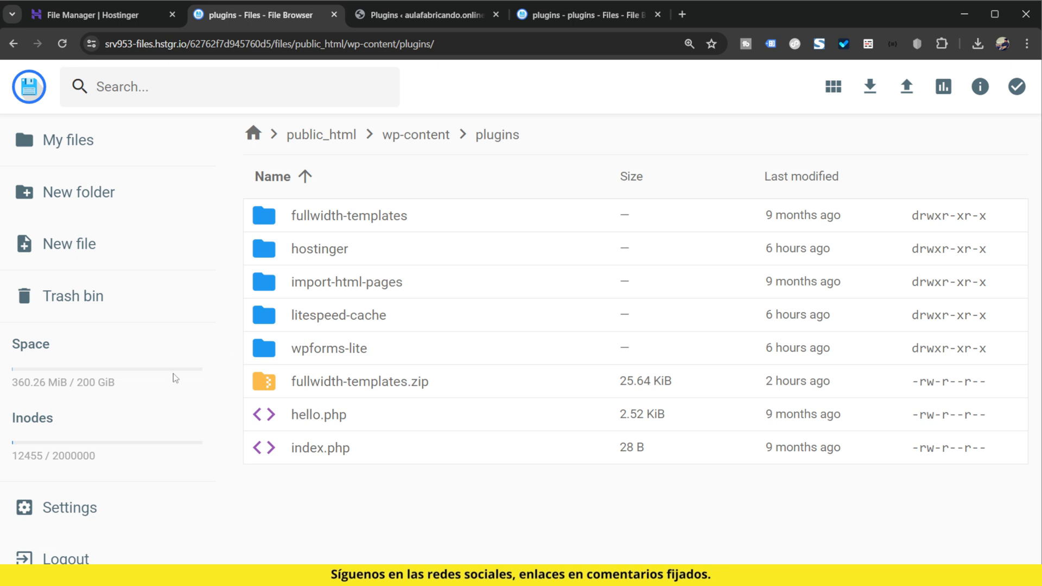
Step: Switch to the WordPress plugins list and locate the Fullwidth Page Templates entry
click(389, 23)
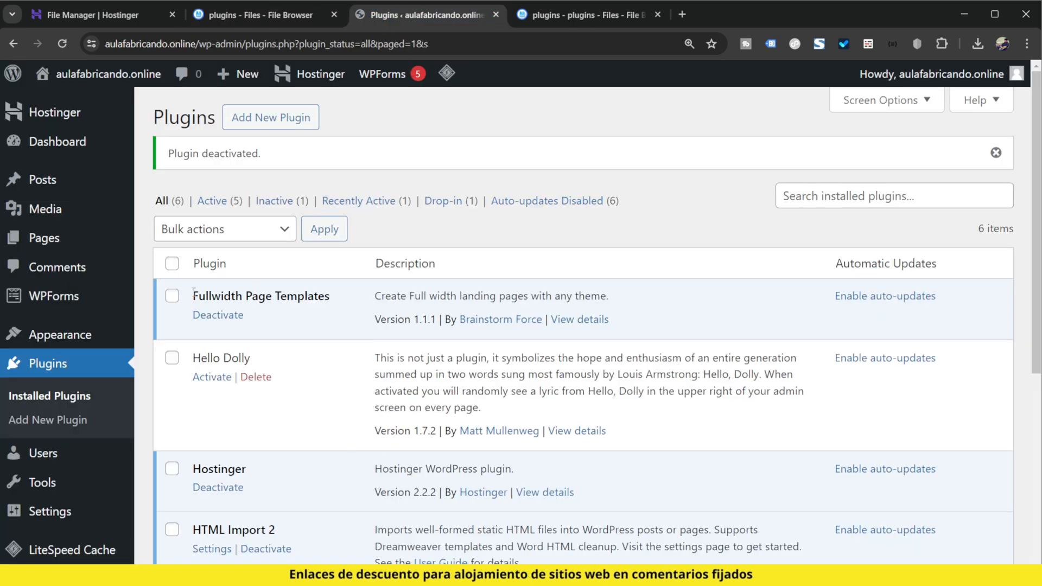
drag(193, 298, 267, 300)
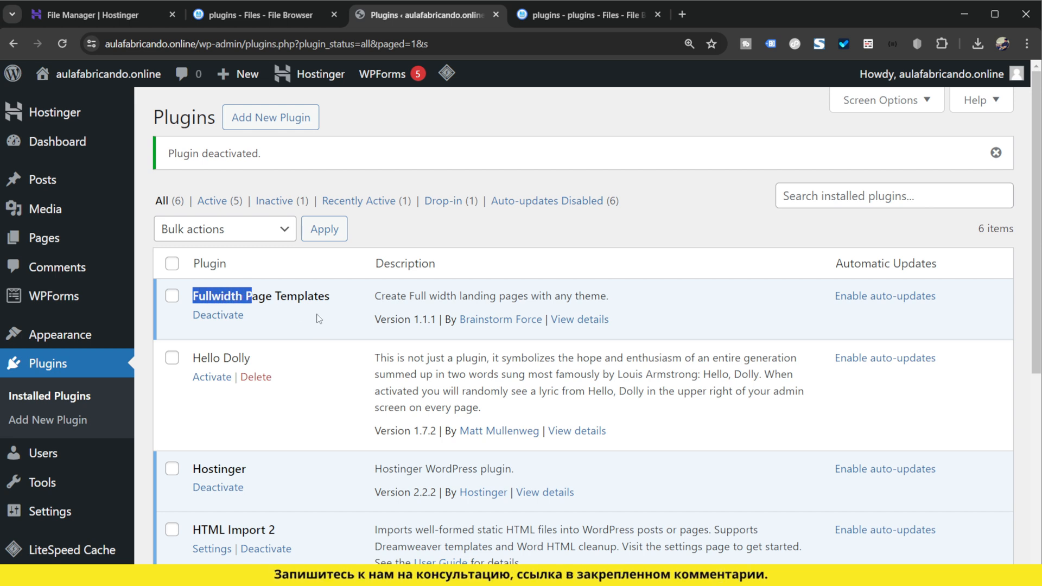
click(346, 321)
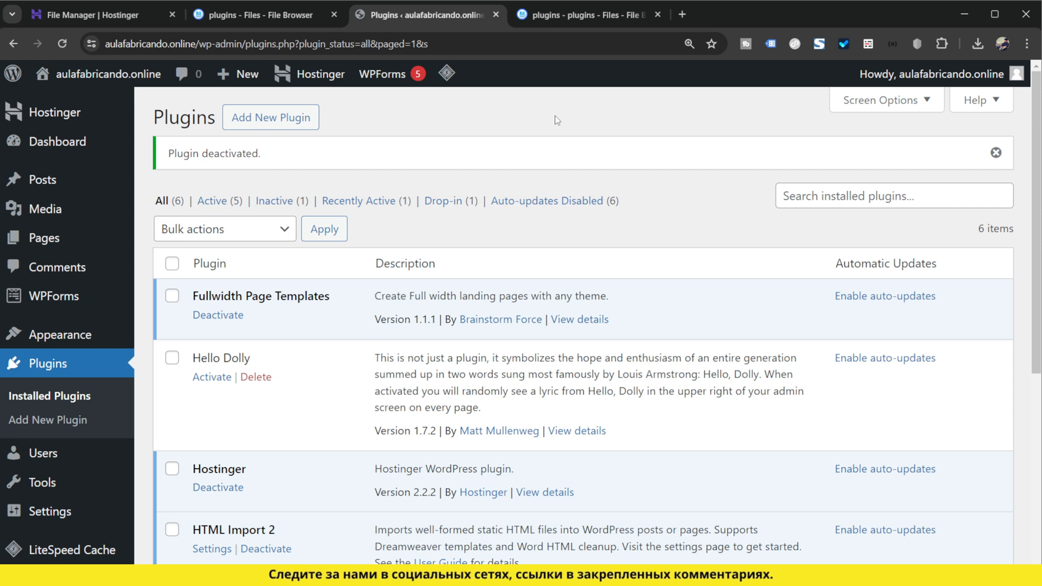
Step: Rename the fullwidth-templates plugin folder to fullwidth-templates_ in the file manager and reload the WordPress plugins list
click(271, 14)
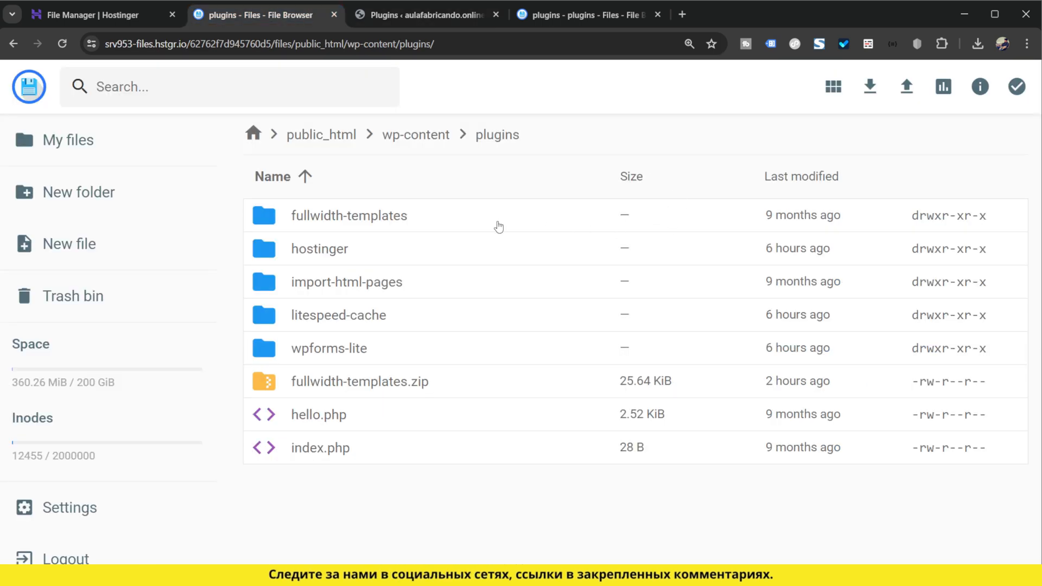
click(428, 222)
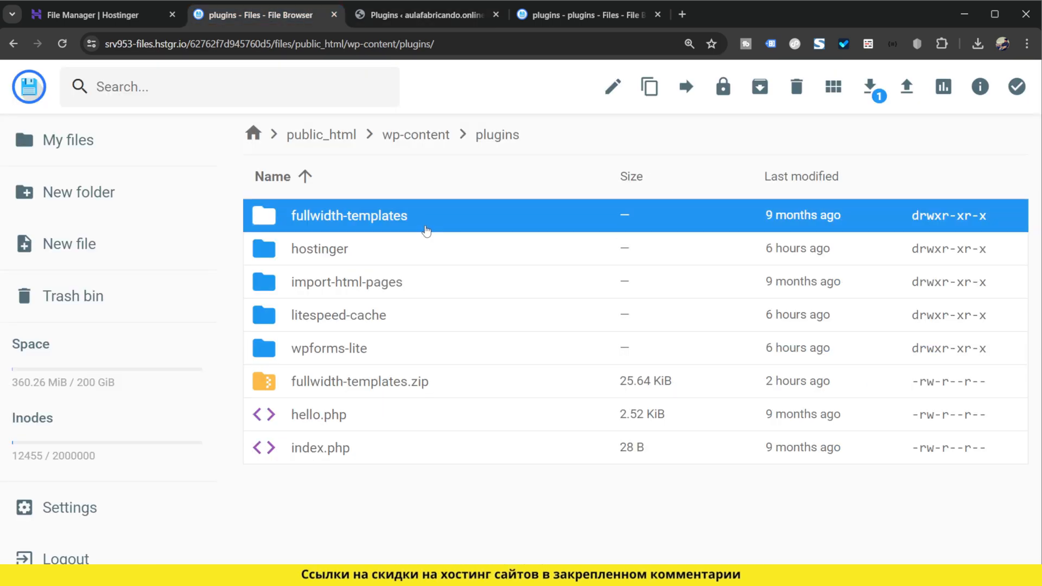
right_click(425, 215)
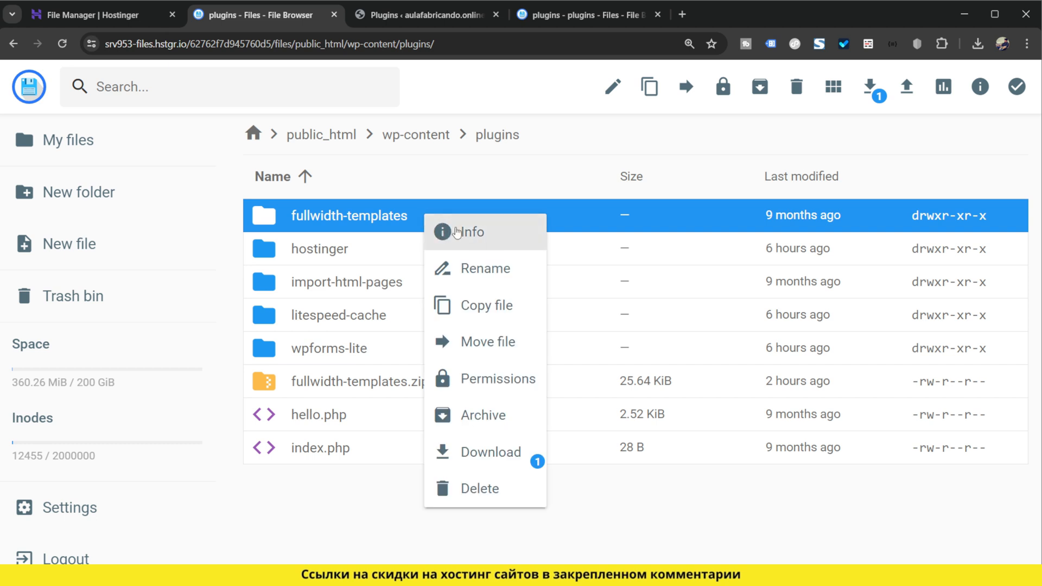
click(504, 273)
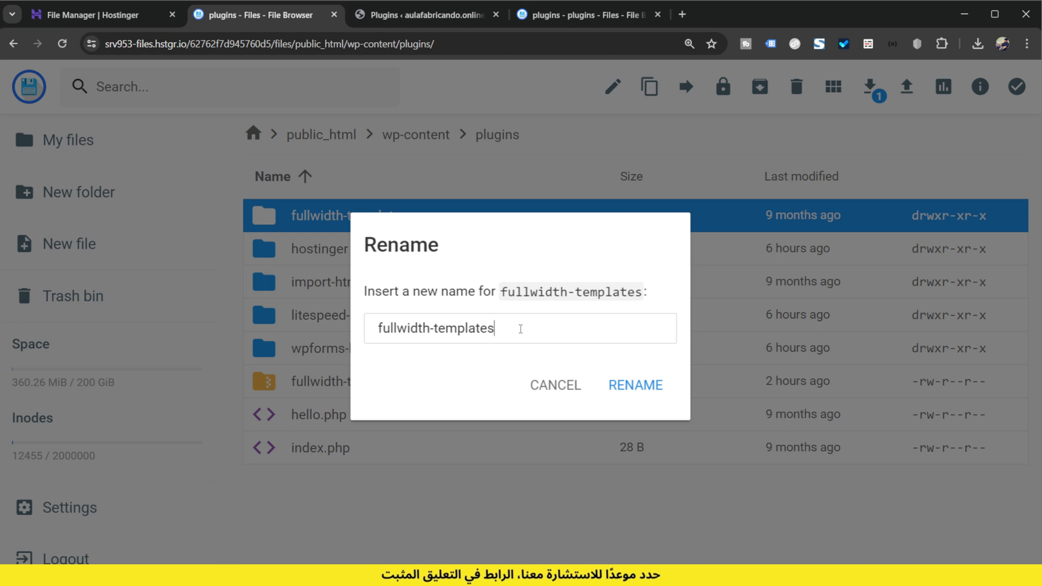
text(_)
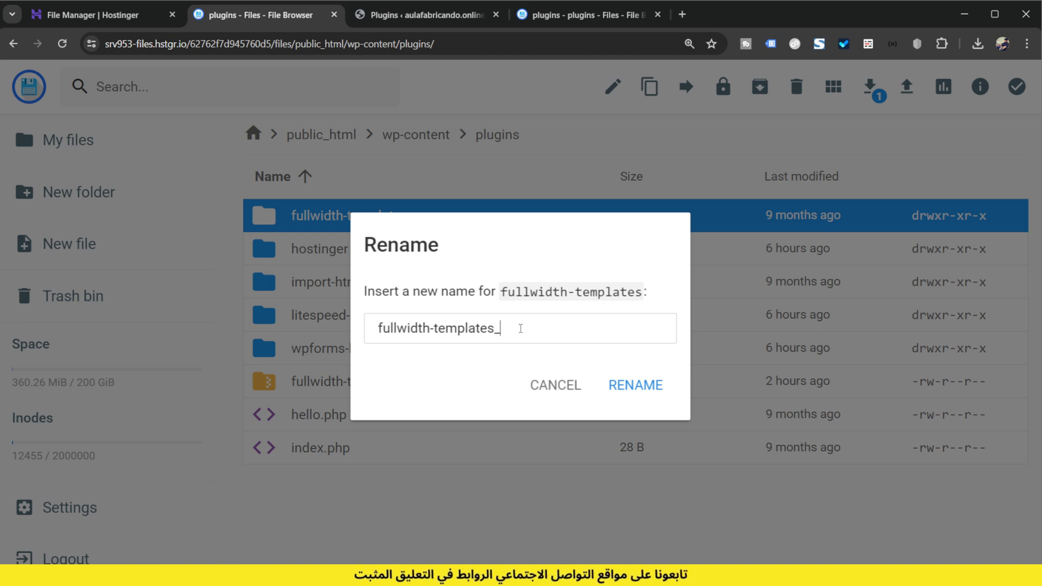
click(640, 391)
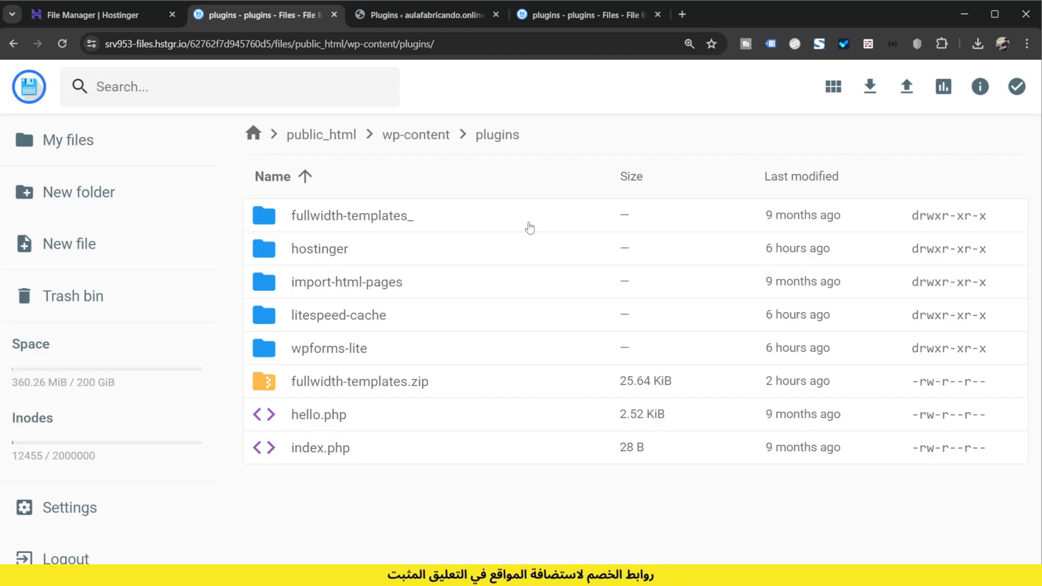
click(404, 23)
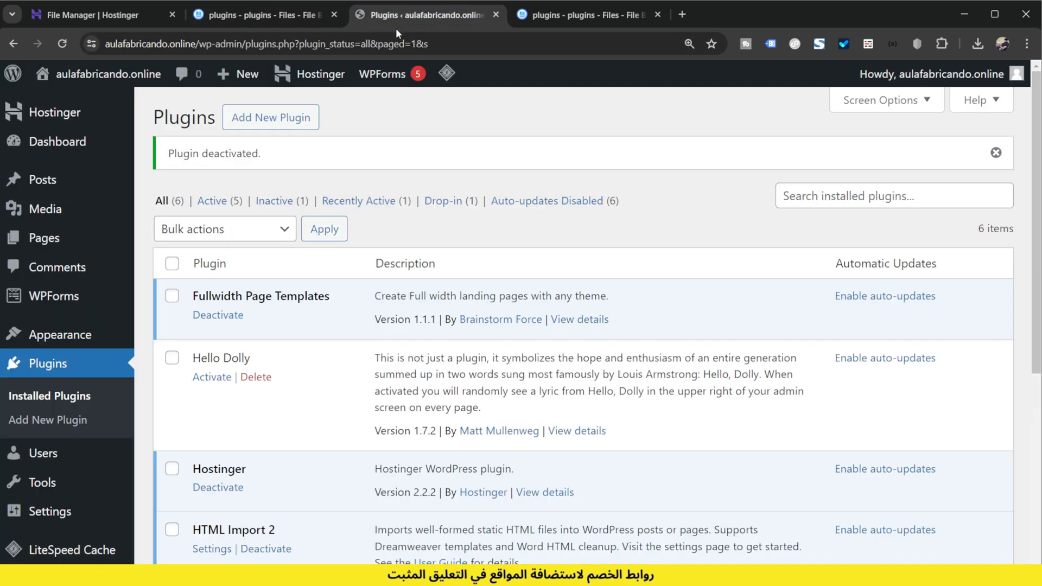
click(62, 44)
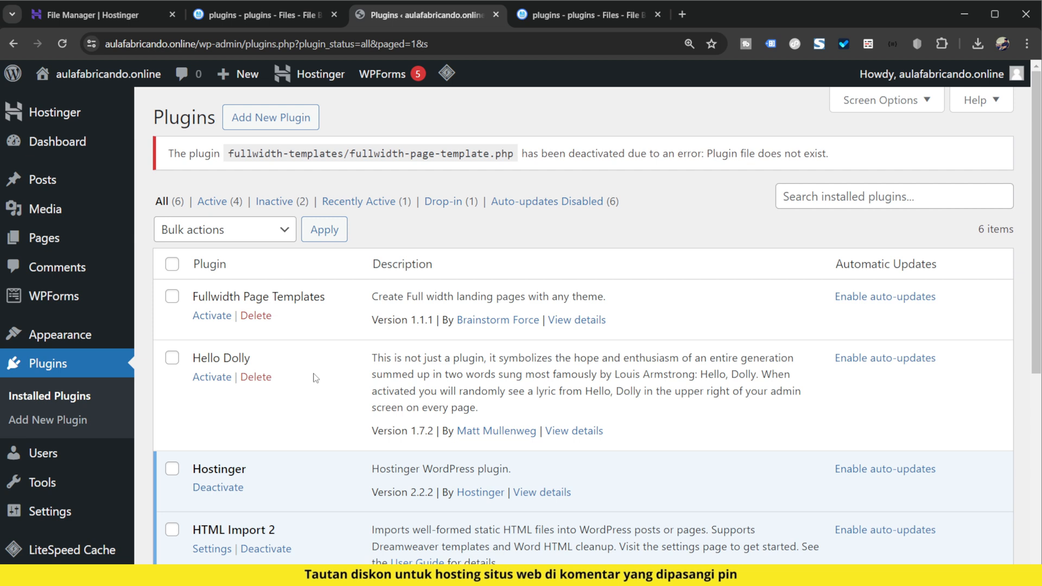
Step: Compare the folders in the plugins directory with the entries in the WordPress plugins list
click(241, 9)
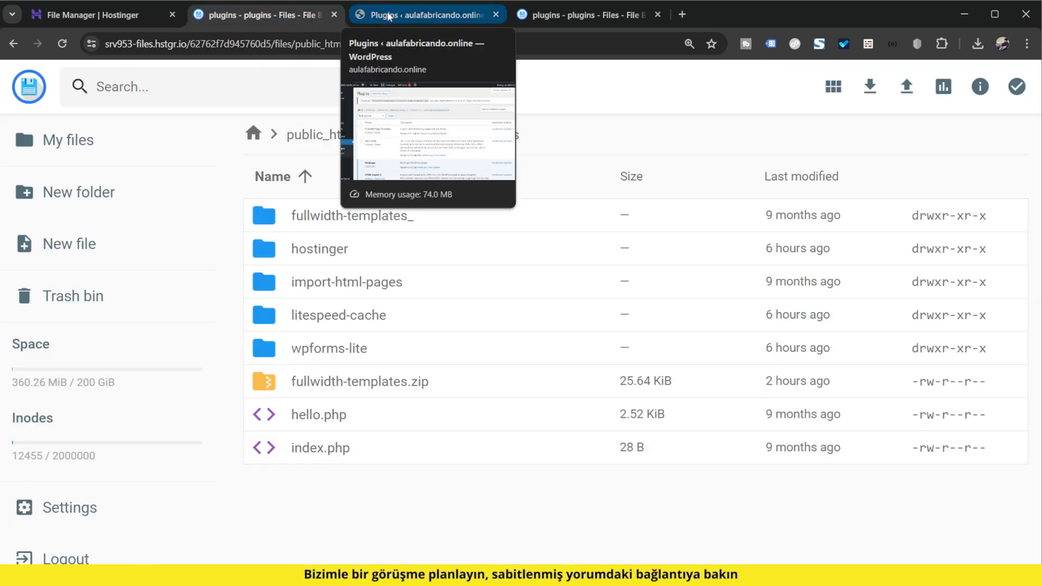
click(405, 247)
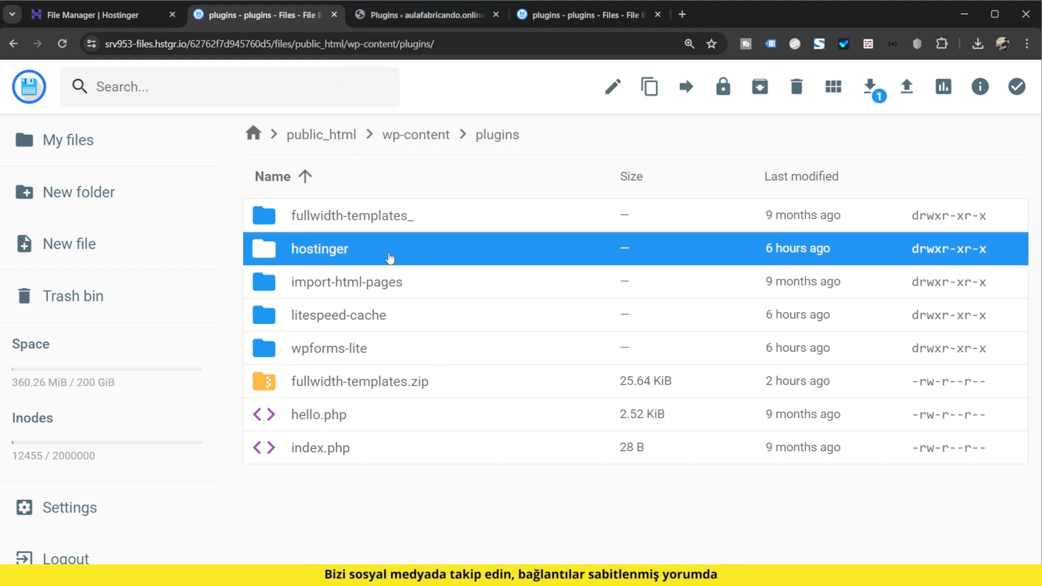
click(423, 15)
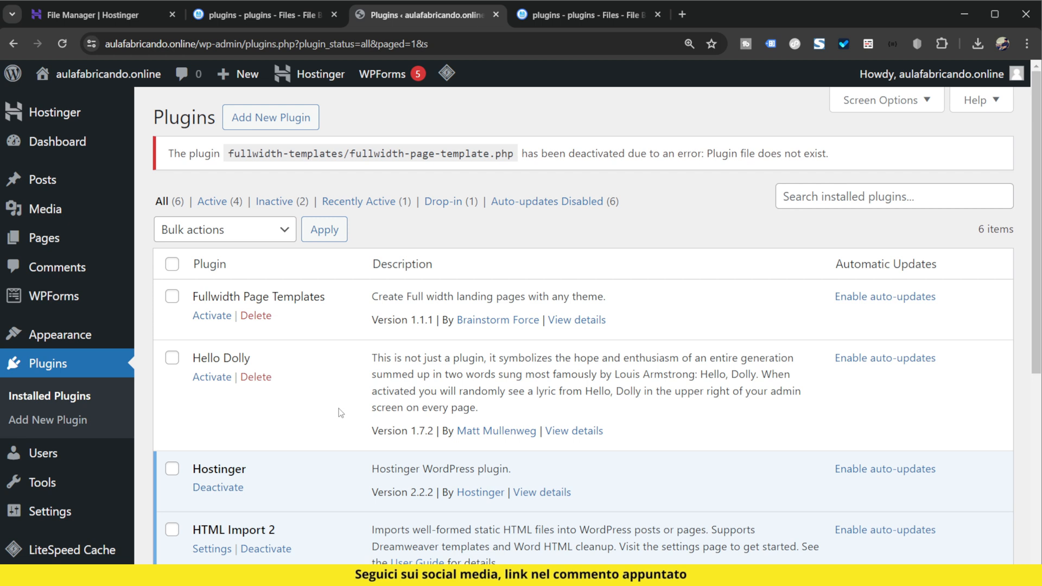
Step: Rename the fullwidth-templates_ folder back to fullwidth-templates in the file manager
click(275, 21)
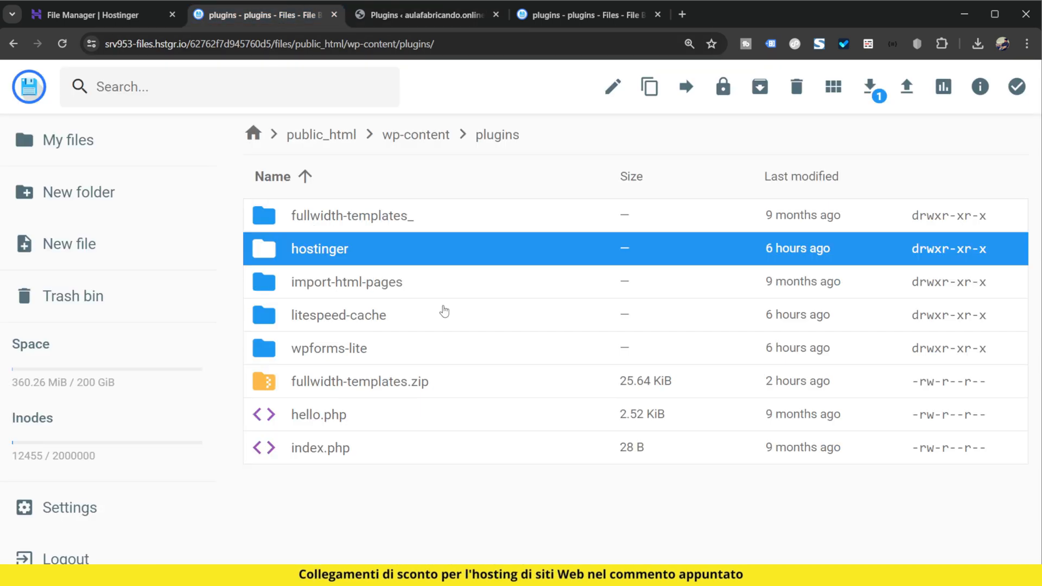
click(410, 216)
right_click(409, 215)
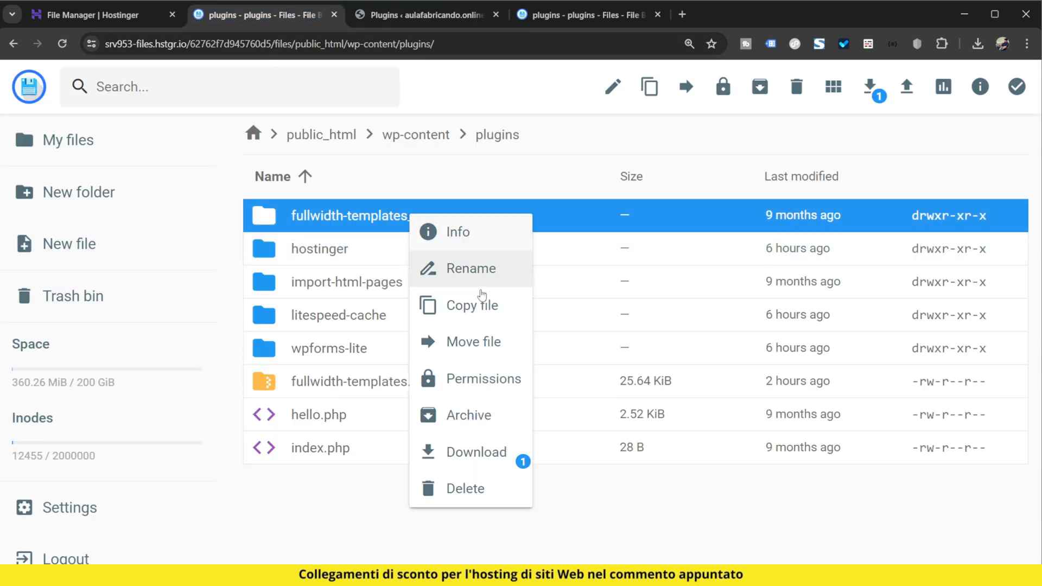
click(485, 269)
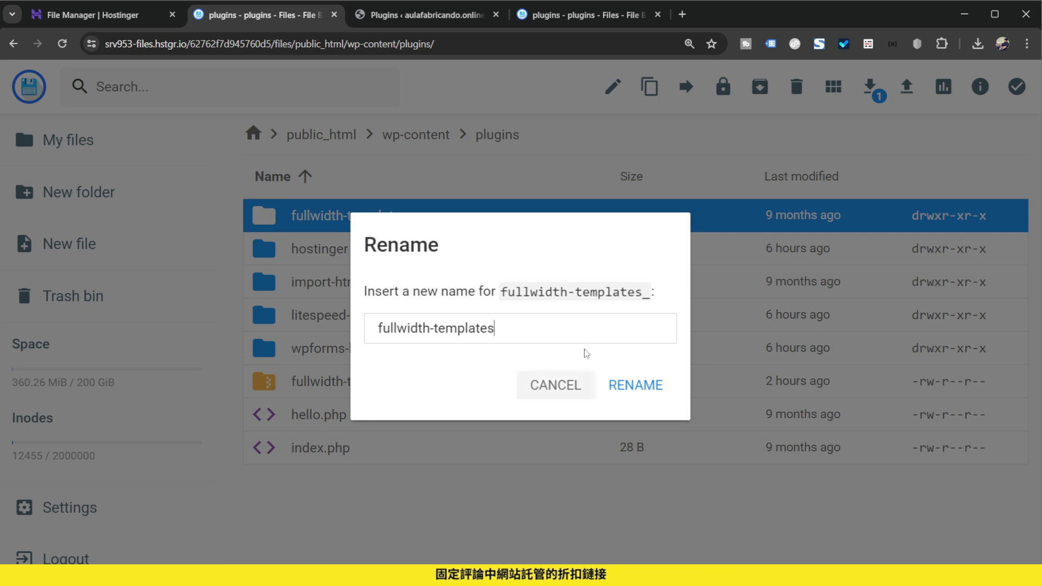
click(668, 392)
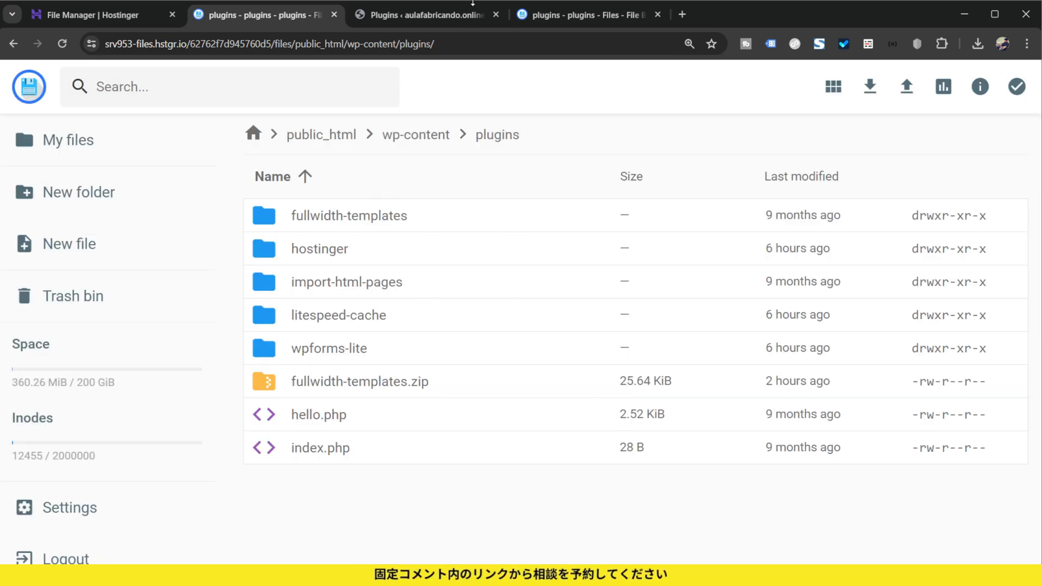
Step: Reload the WordPress plugins list and activate Fullwidth Page Templates
click(444, 18)
key(F5)
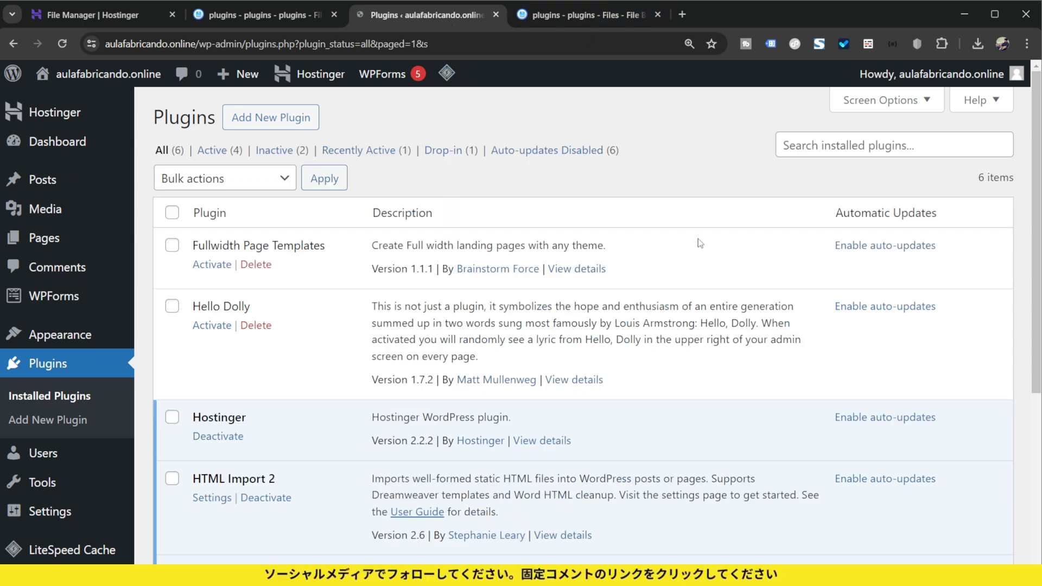
click(211, 264)
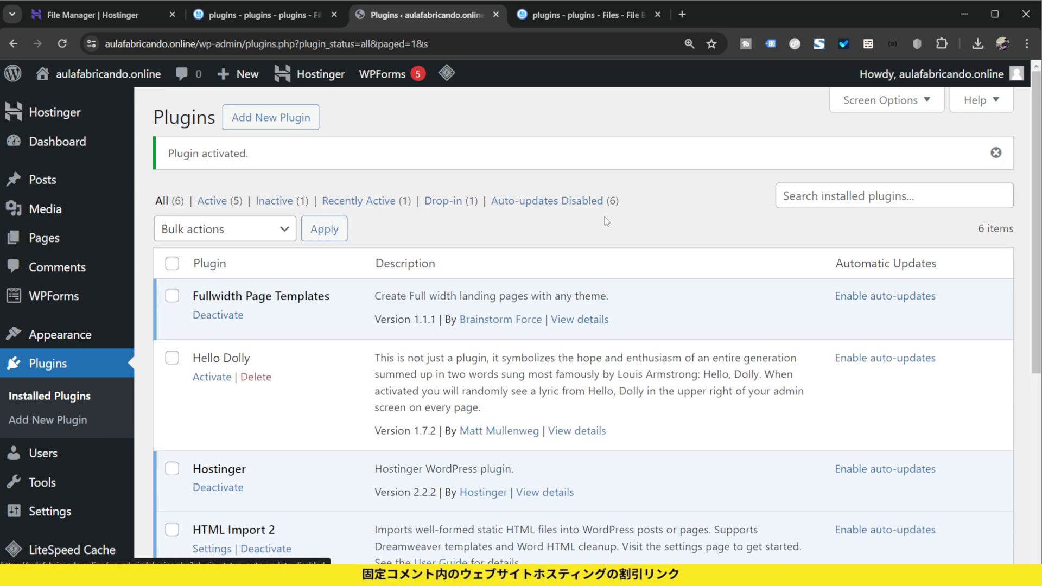
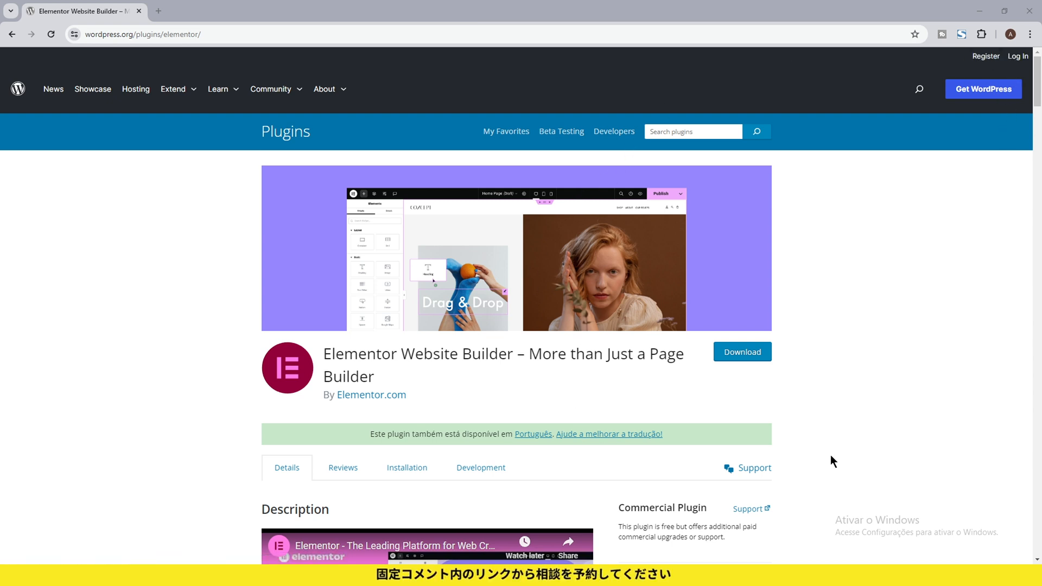
Step: Open the Elementor plugin's support forum and go to its form for creating a new topic
click(764, 468)
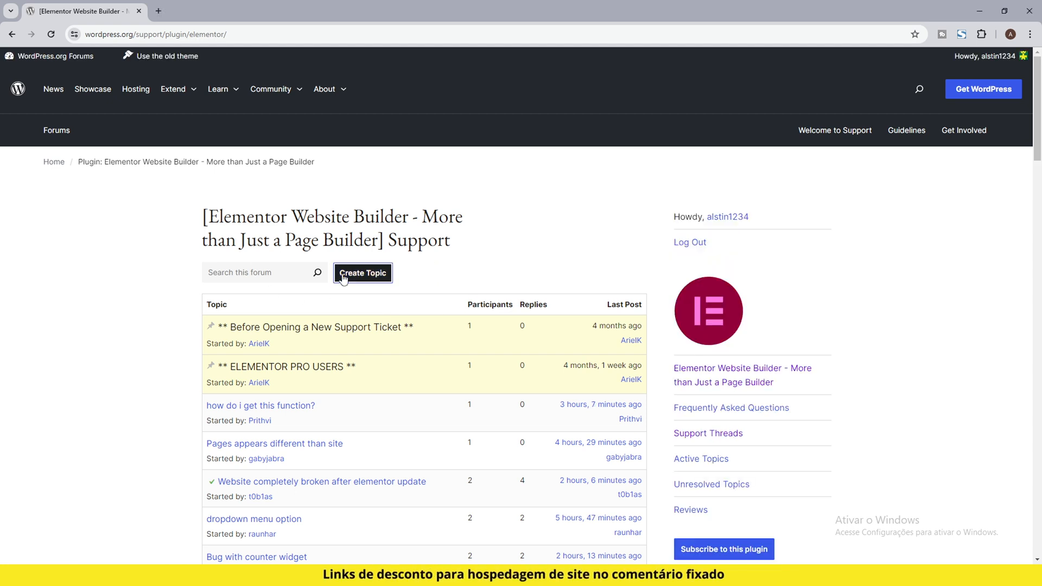
click(343, 276)
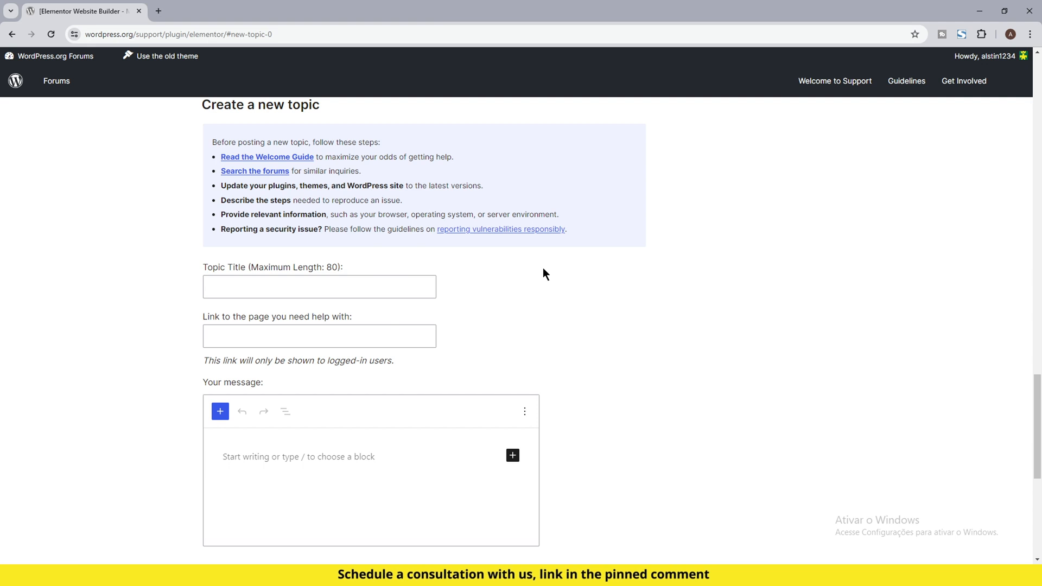
scroll(527, 296, down, 2)
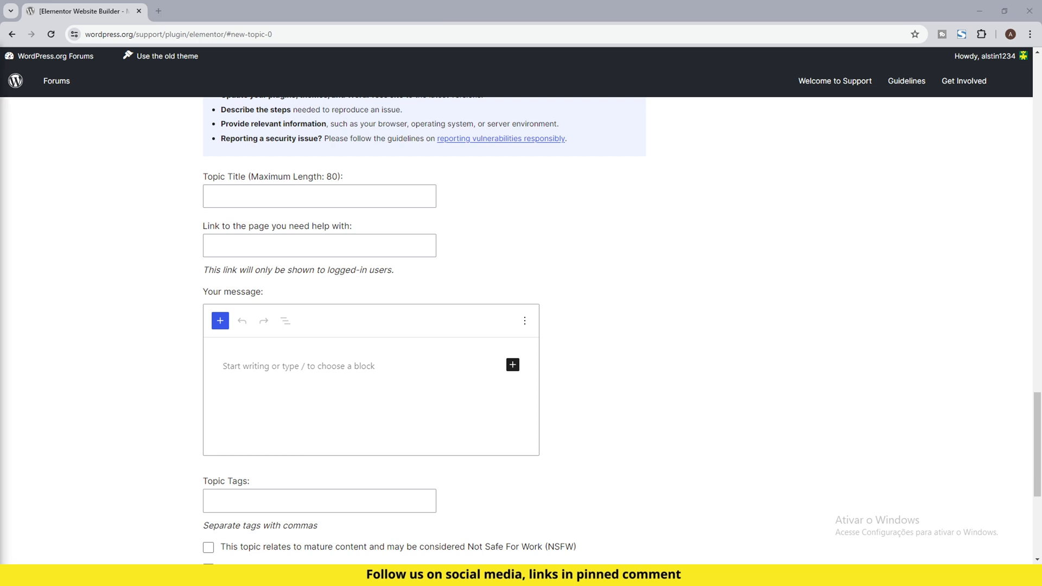
click(343, 196)
text(Elementor page does not load)
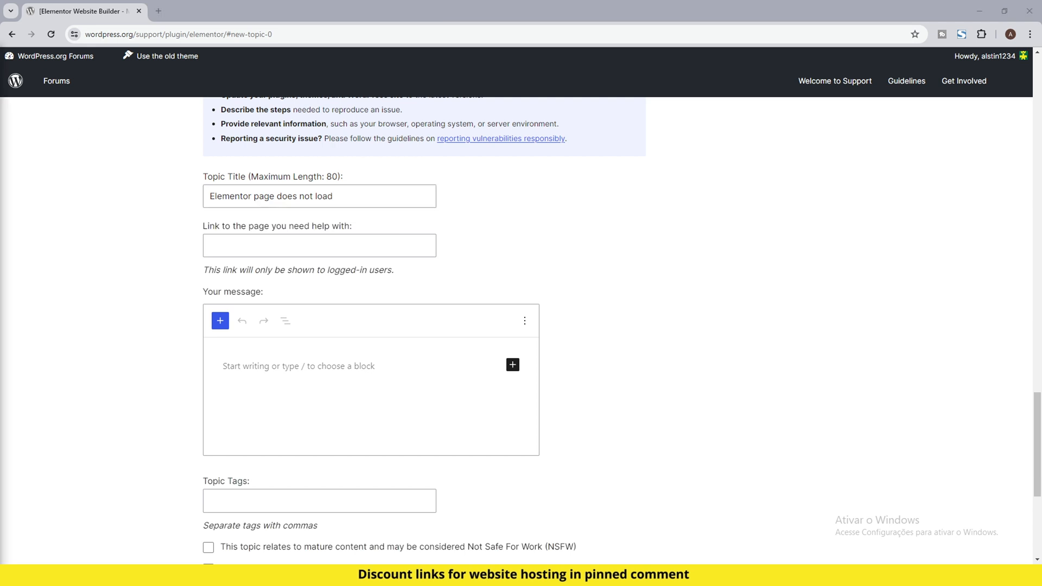
click(358, 265)
click(350, 248)
text(www.aulafabricando.online)
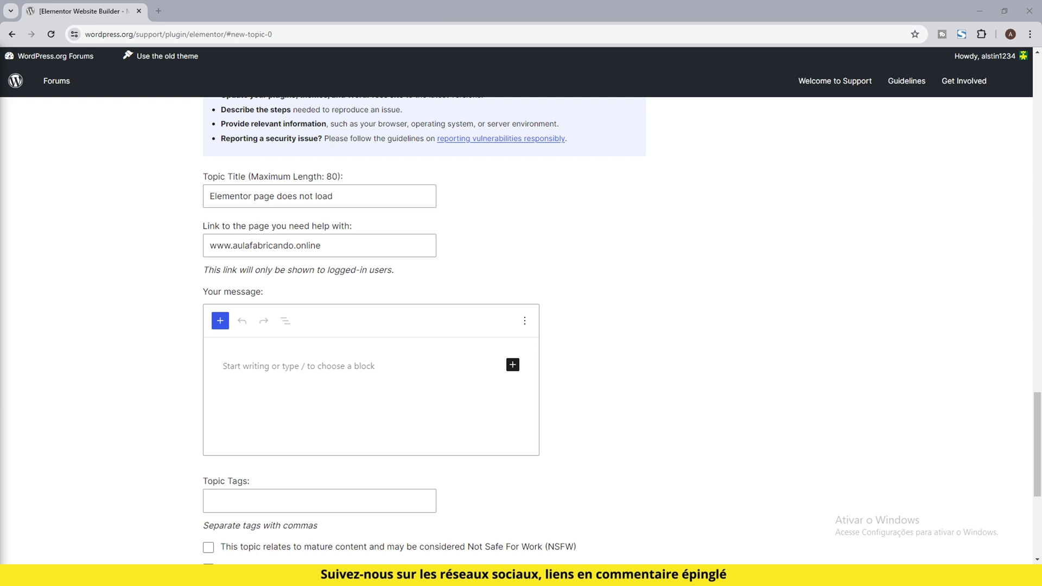
Step: Paste the support template into the message, with headings from My Environment and Hosting Company to How It Should Work and Error Found
click(300, 372)
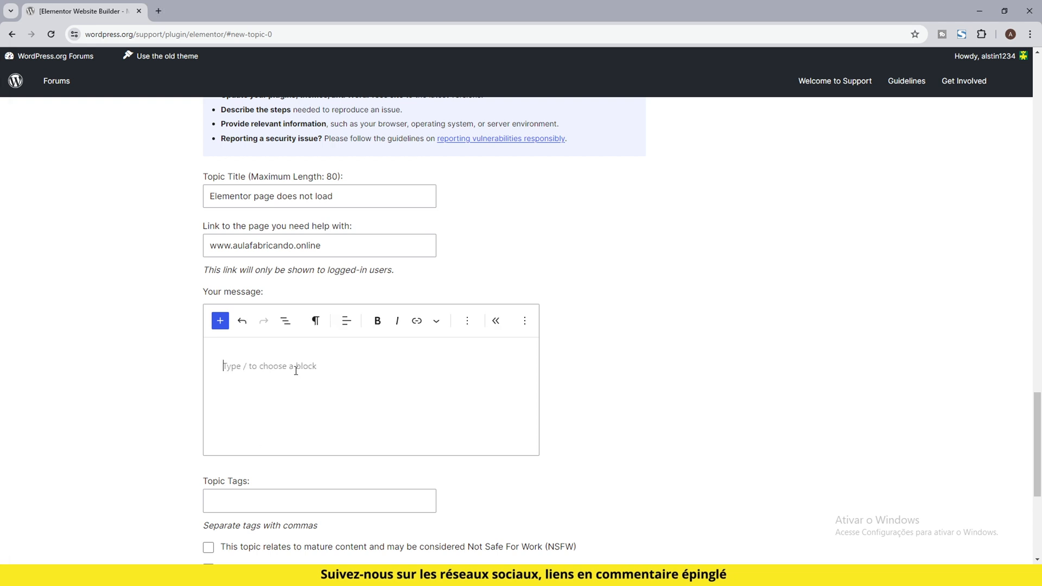
key(ctrl+v)
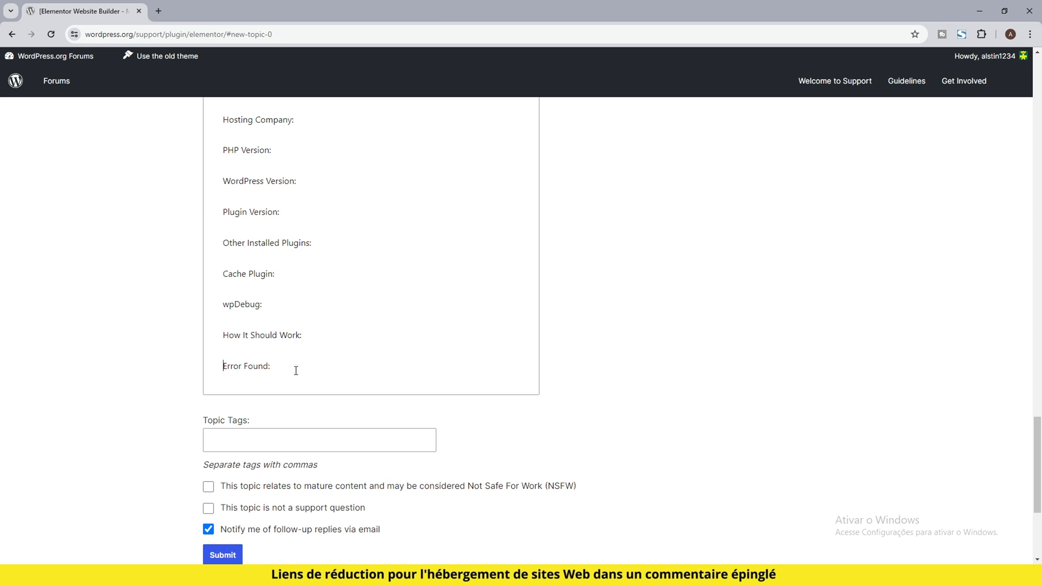
scroll(583, 447, up, 2)
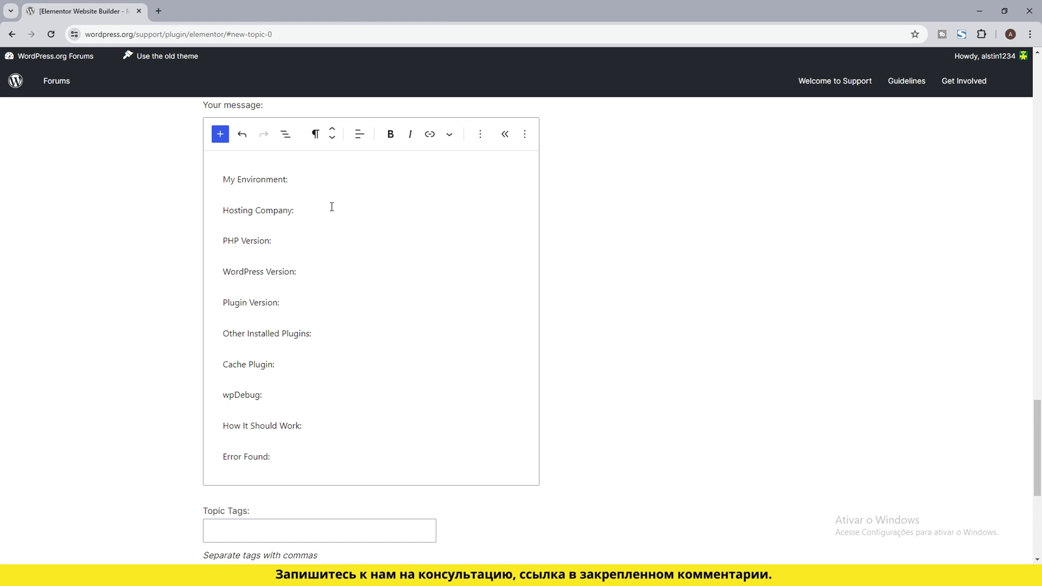
Step: Fill in Hostinger as the hosting company, PHP version 7.4, WordPress version 6.3 and plugin version 3.4 in the message
text(Hostinger)
click(300, 240)
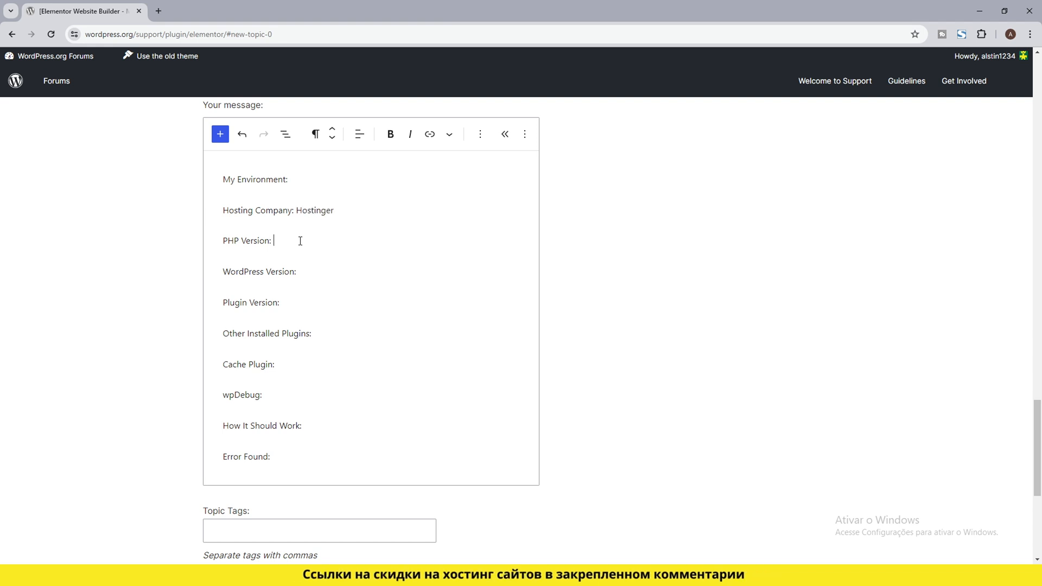
text(7.4)
text(6)
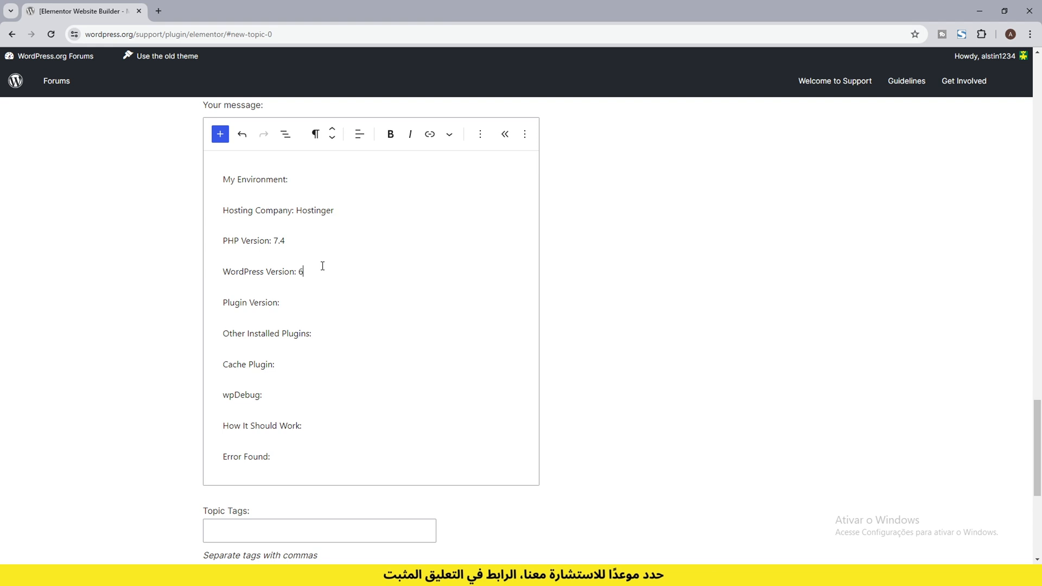
text(.3)
click(324, 305)
text(3.4)
Step: List LocoTranslate, Elementor PRO, Contact Form 7 as other installed plugins and enter "LigthSpeedCache, activated" as the cache plugin
click(339, 331)
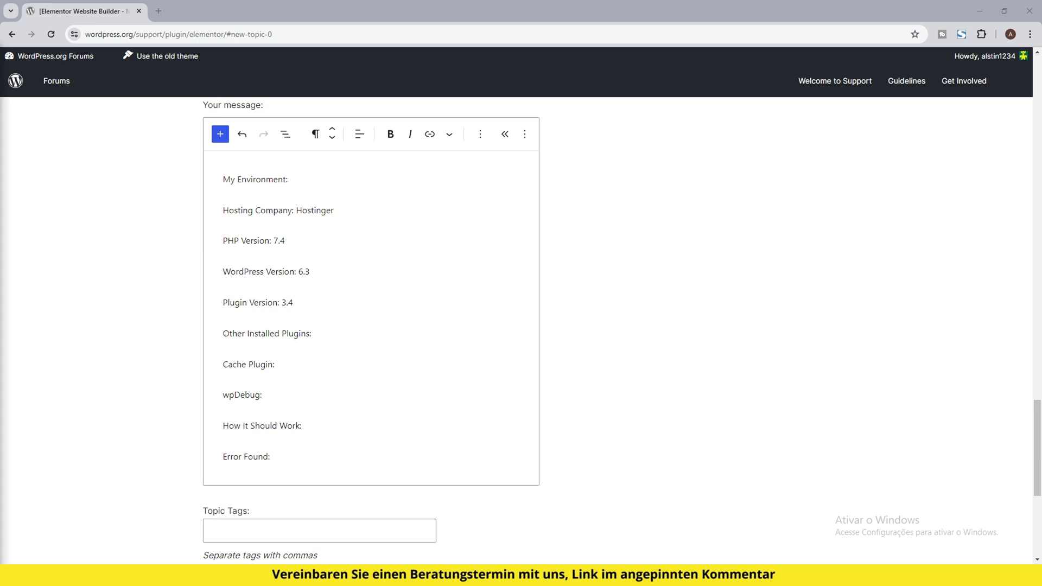
click(346, 333)
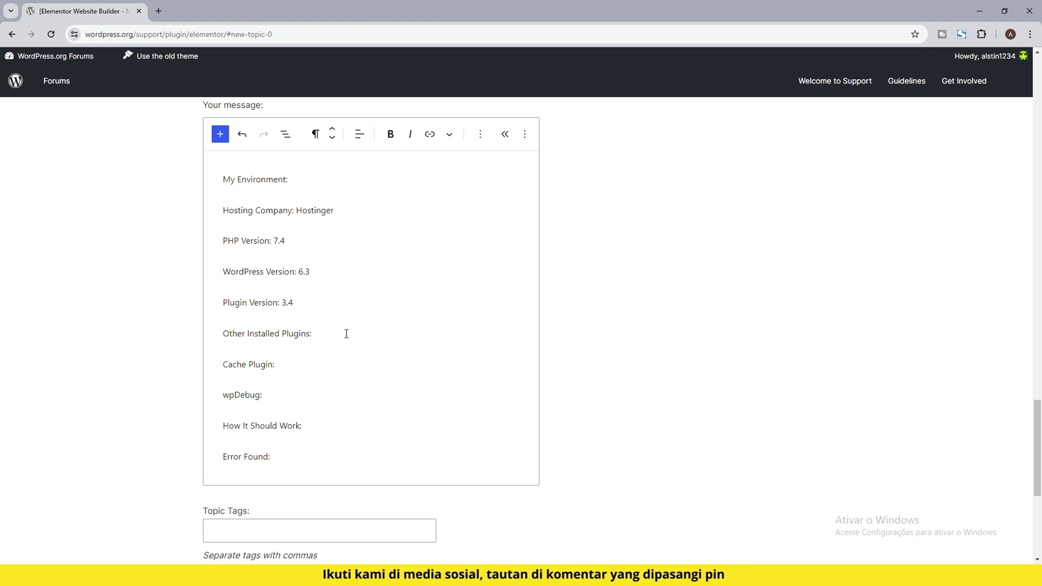
text(LocoTranslate, Elementor PRO, Contact Form 7)
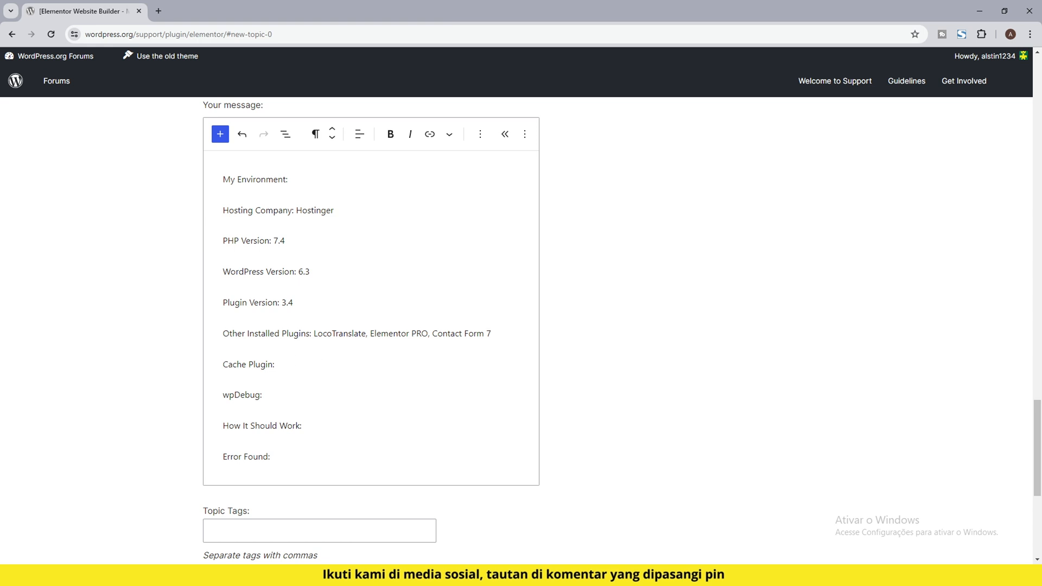
key(alt+Tab)
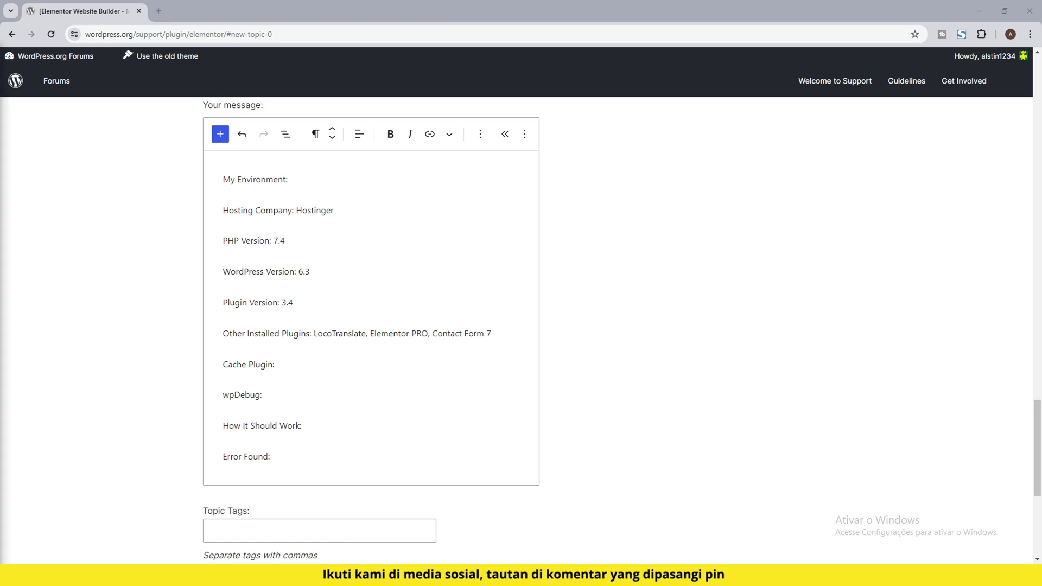
click(283, 365)
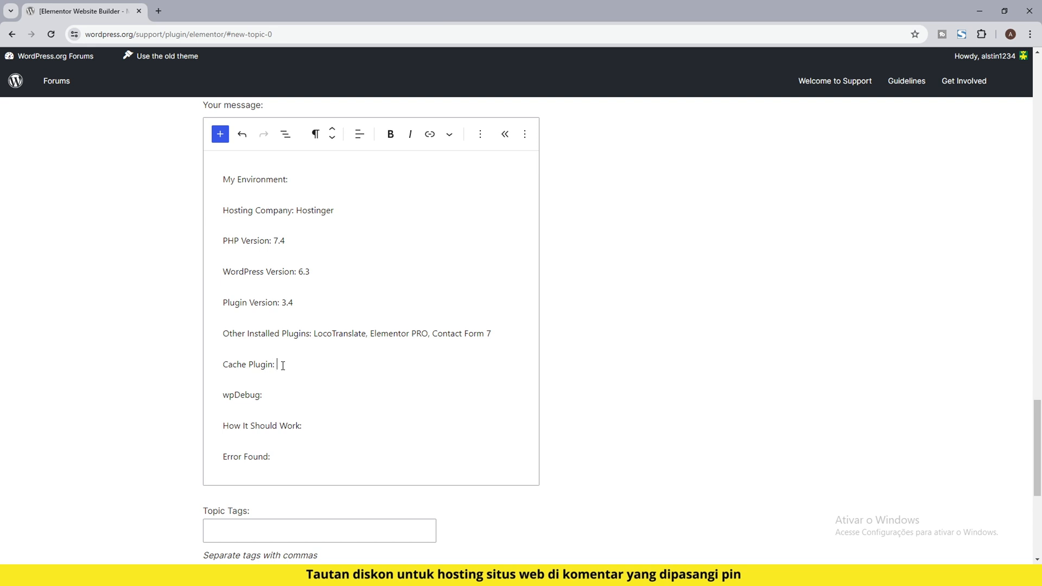
text(LigthSpeedCache, activated)
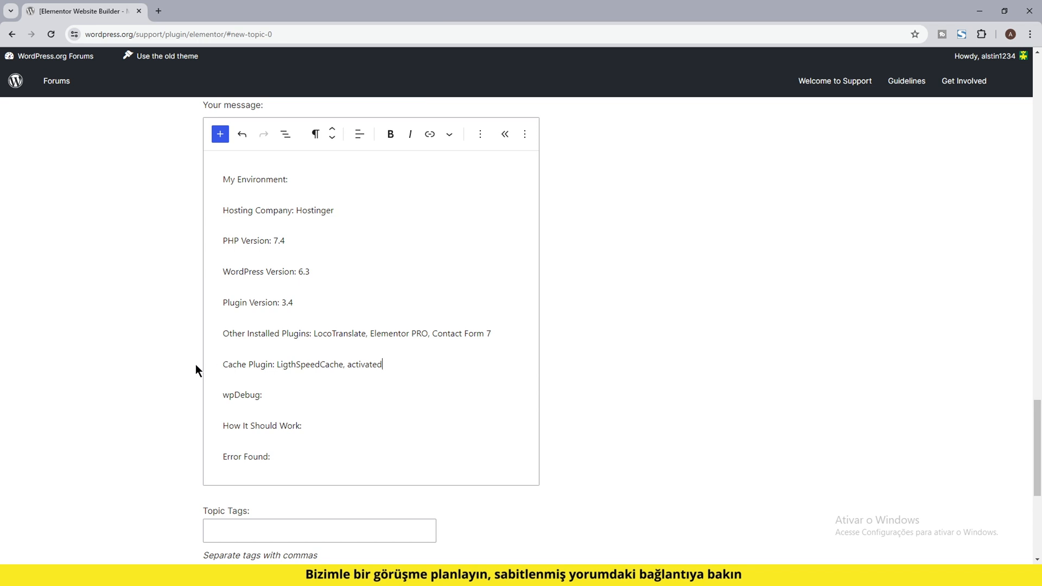
Step: Describe starting the Elementor editor to develop a page under How It Should Work, and the endlessly loading screen without plugin features under Error Found
click(279, 398)
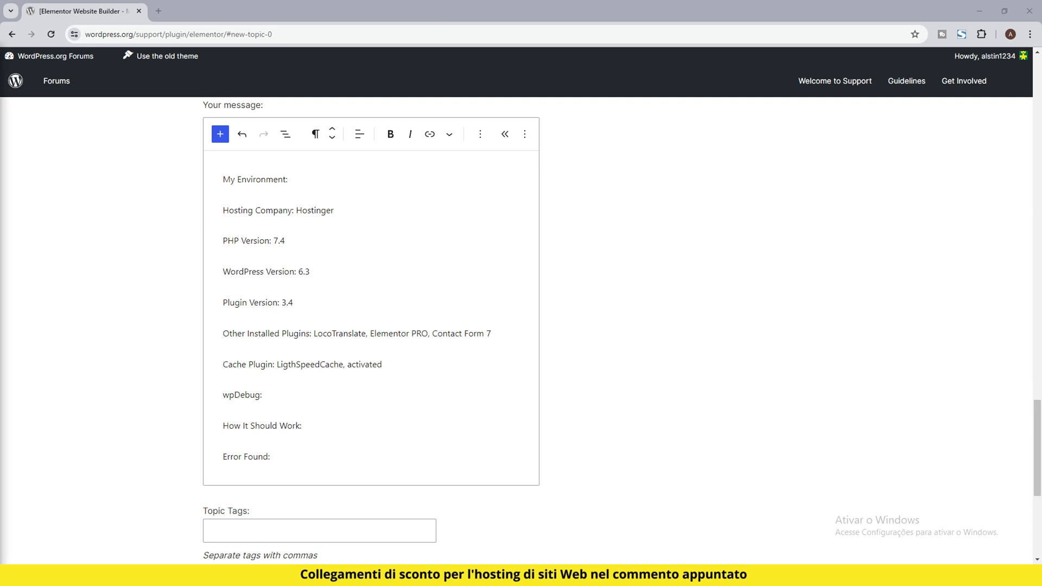
click(316, 423)
text(Whenever I create a page and want to use Elementor to edit it, I start the editor and start developing the page.)
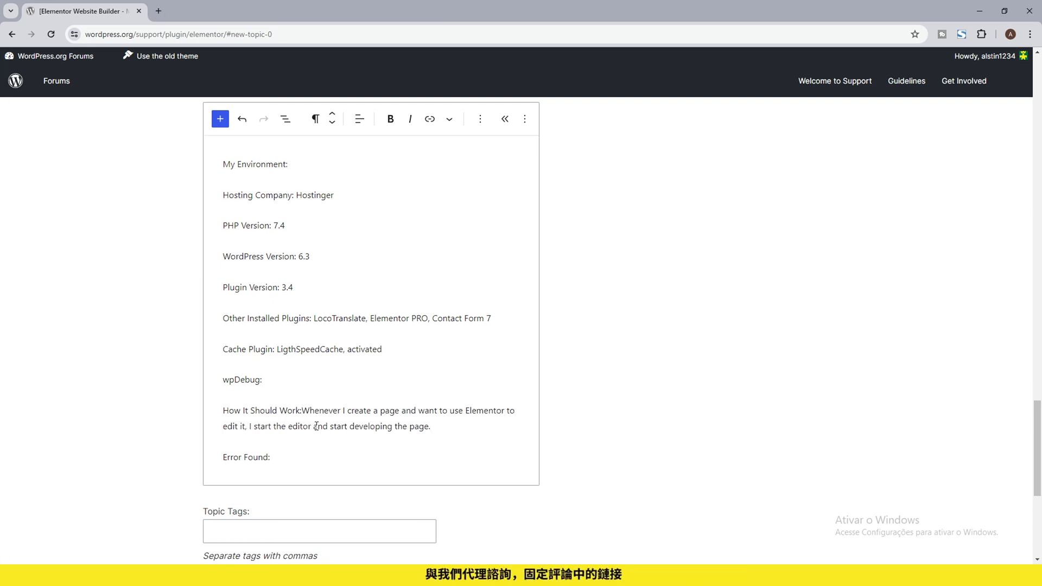
click(303, 408)
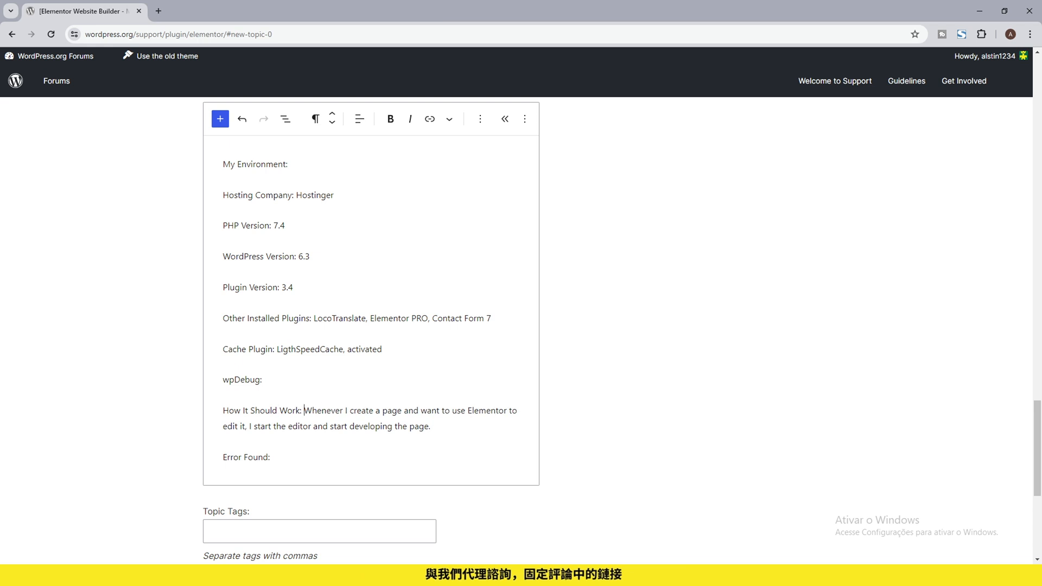
key(alt+Tab)
click(337, 461)
text(When I try to edit a page using Elementor the screen keeps loading and I don't have access to the plugin's features.)
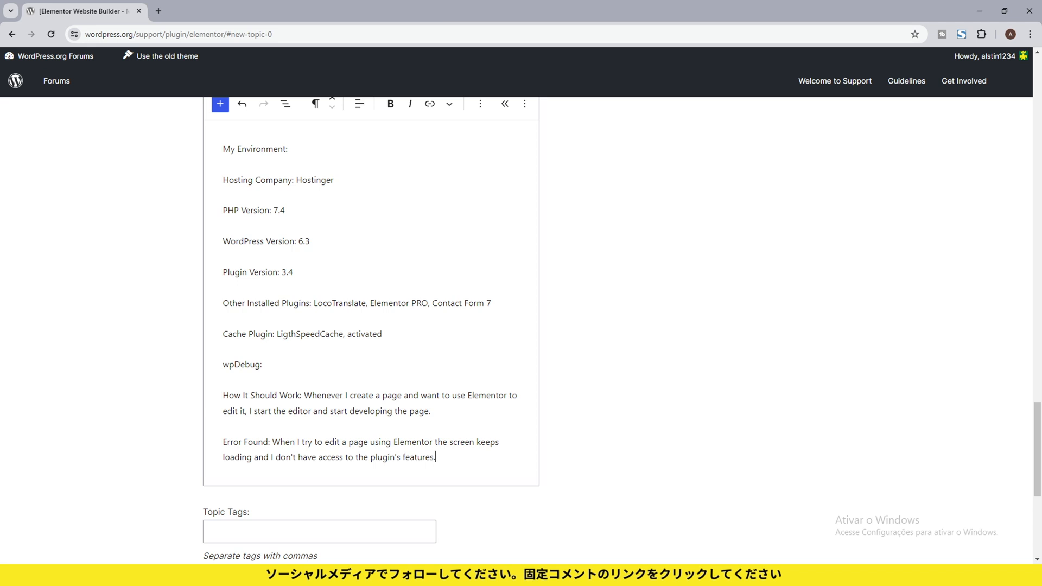
Step: Enter the topic tags "ERROR, WORDPRESS ERROR, PLUGIN ERROR," for the new support topic
scroll(276, 341, down, 3)
click(276, 341)
text(ERROR, WORDPRESS ERROR, PLUGIN ERROR,)
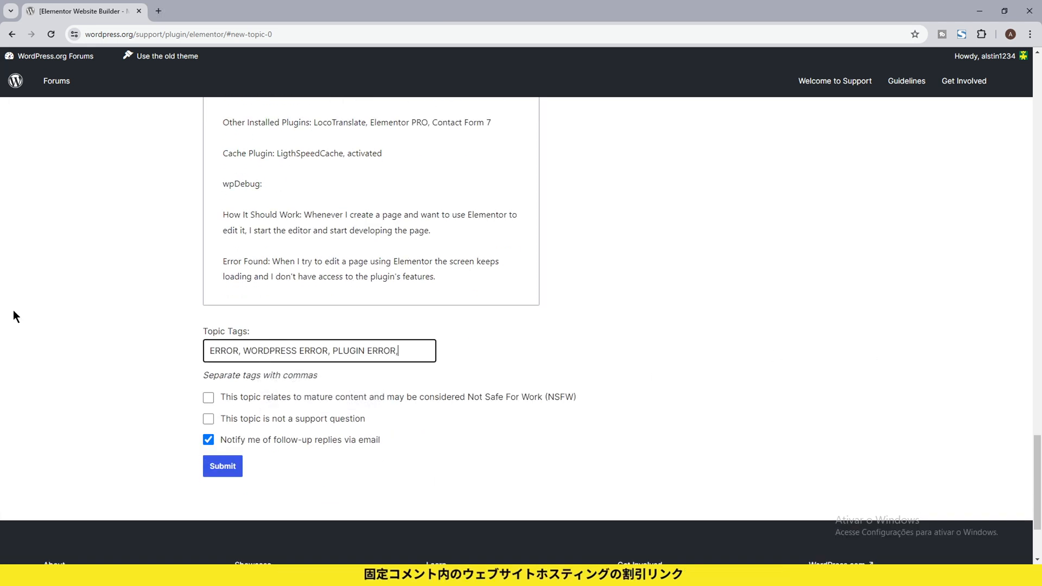
click(107, 333)
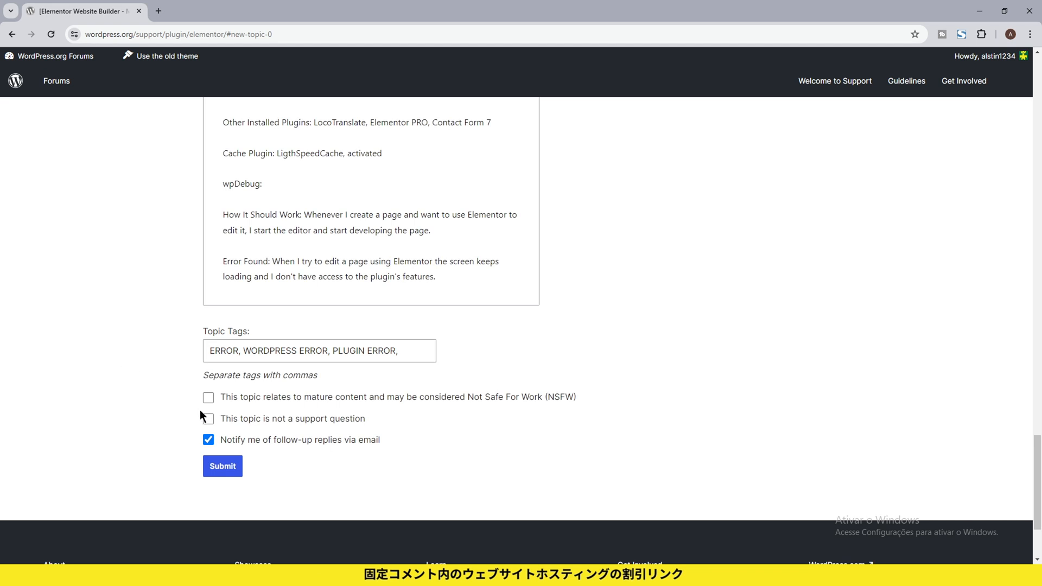